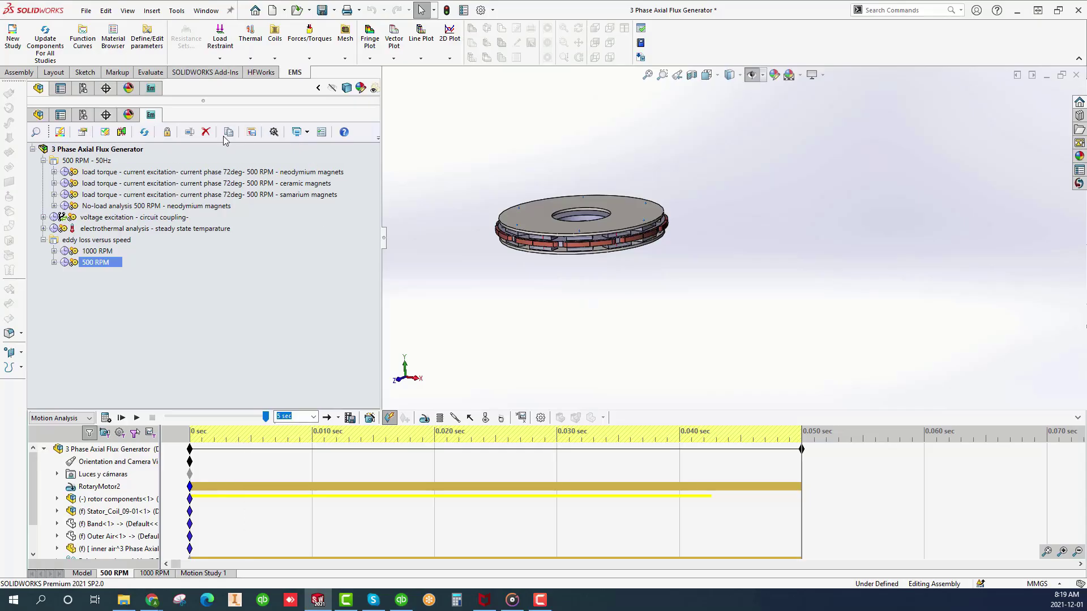
- Start a new study, default name Study 9, from the 3 Phase Axial Flux Generator node
right_click(130, 152)
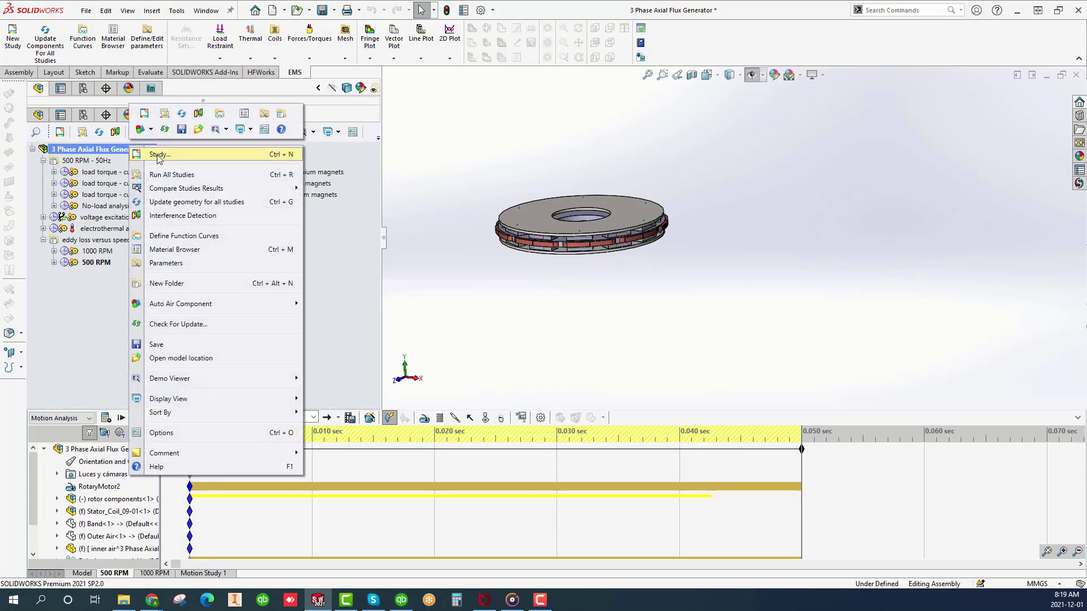
left_click(213, 158)
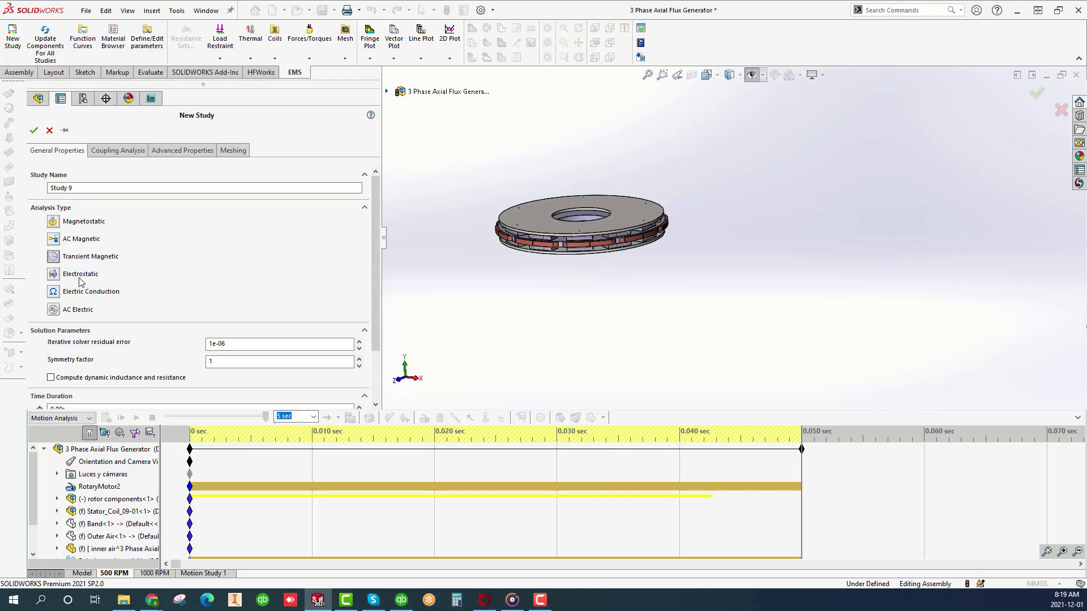
- Enable motion coupling with the 500 RPM motion study and add both rotors as moving components
left_click(133, 151)
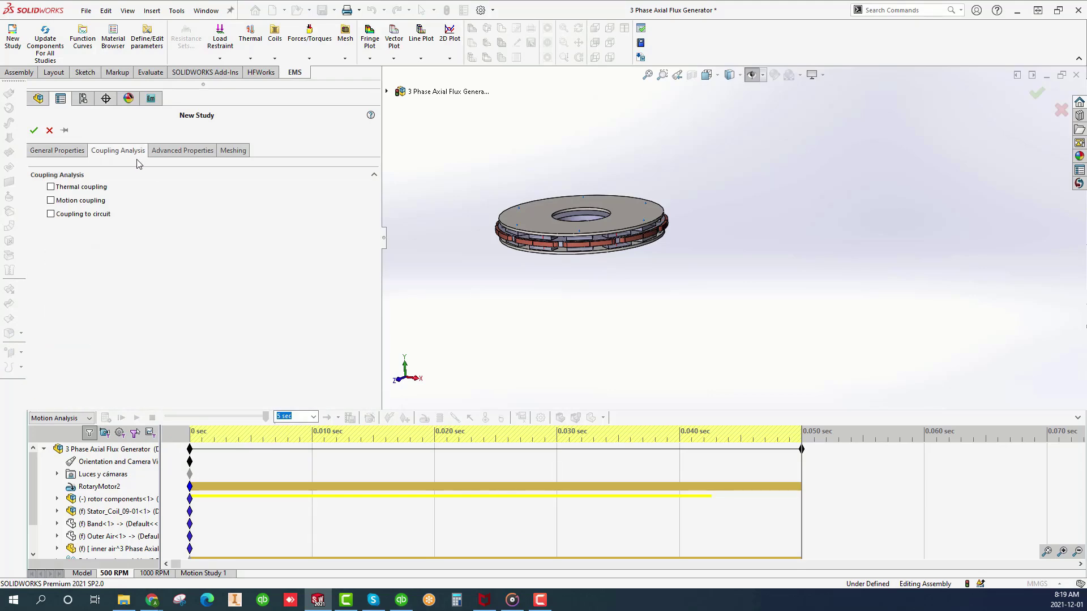
left_click(51, 201)
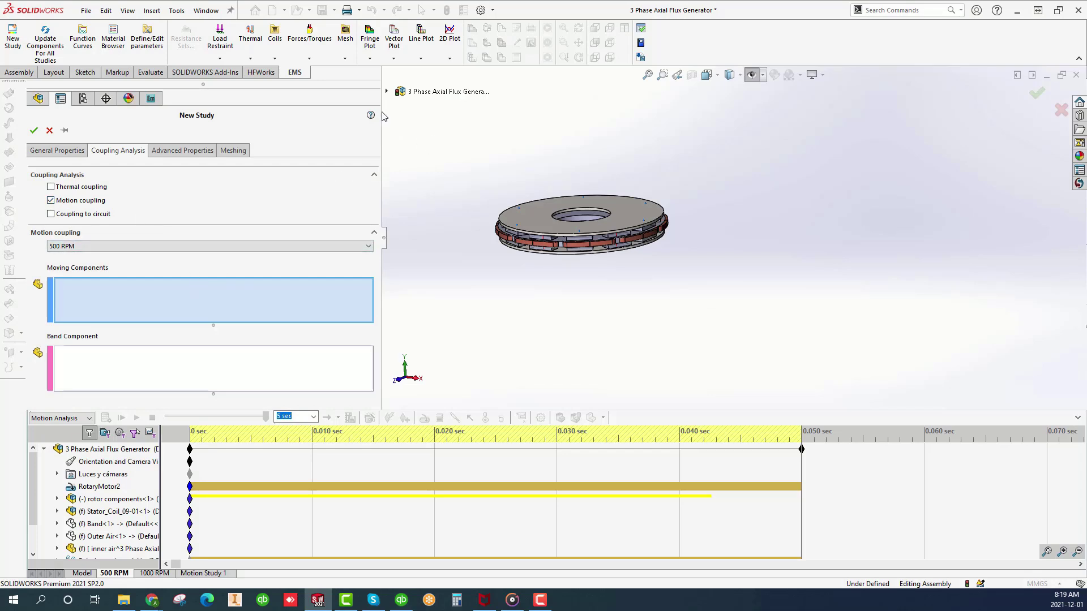
left_click(368, 247)
left_click(368, 249)
left_click(519, 218)
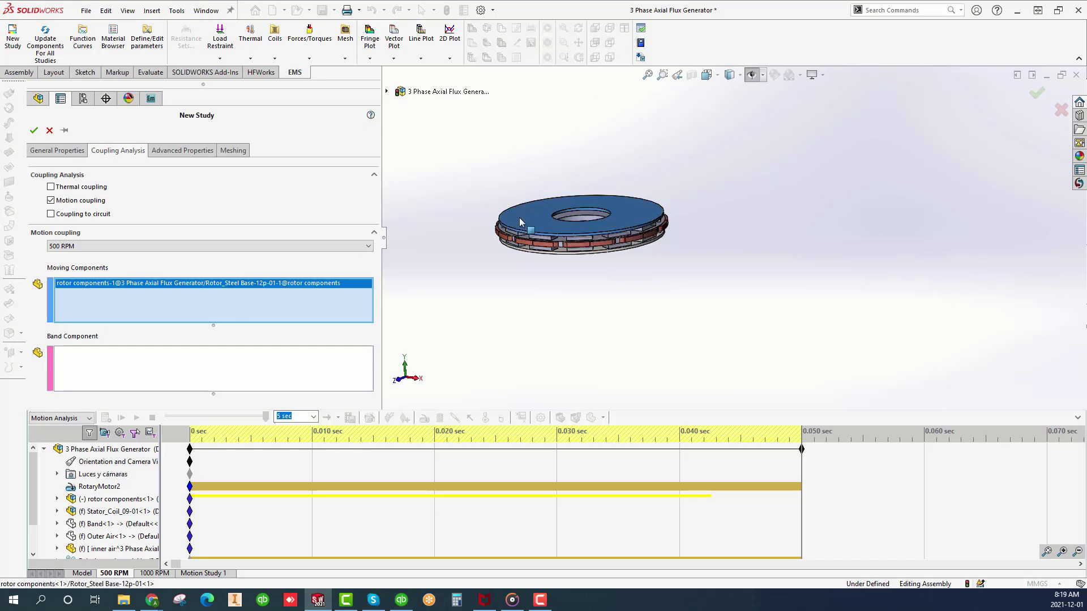
middle_click_drag(525, 291, 398, 298)
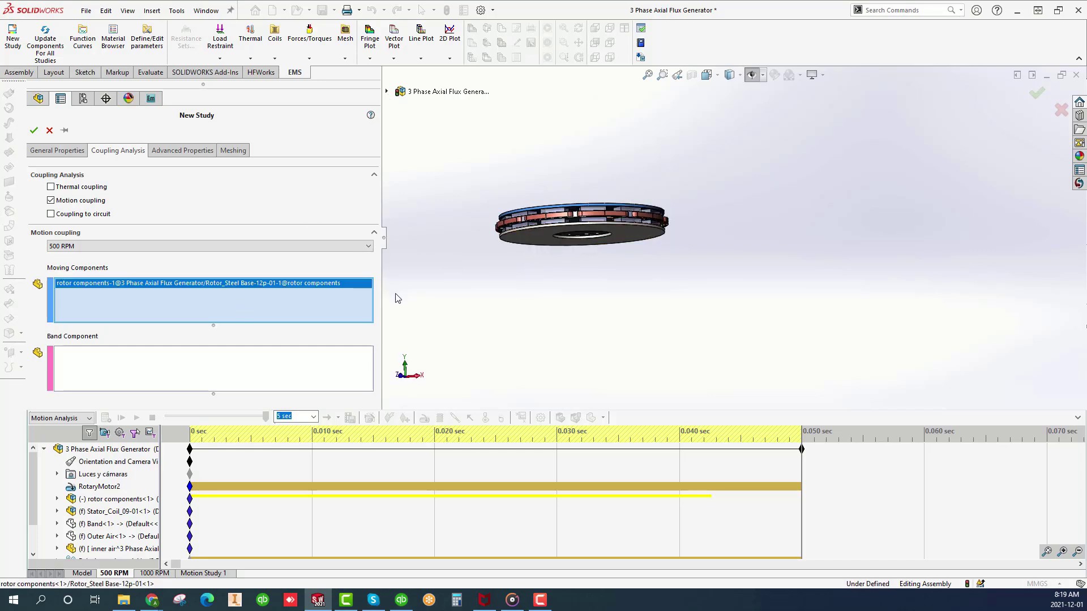
left_click(523, 228)
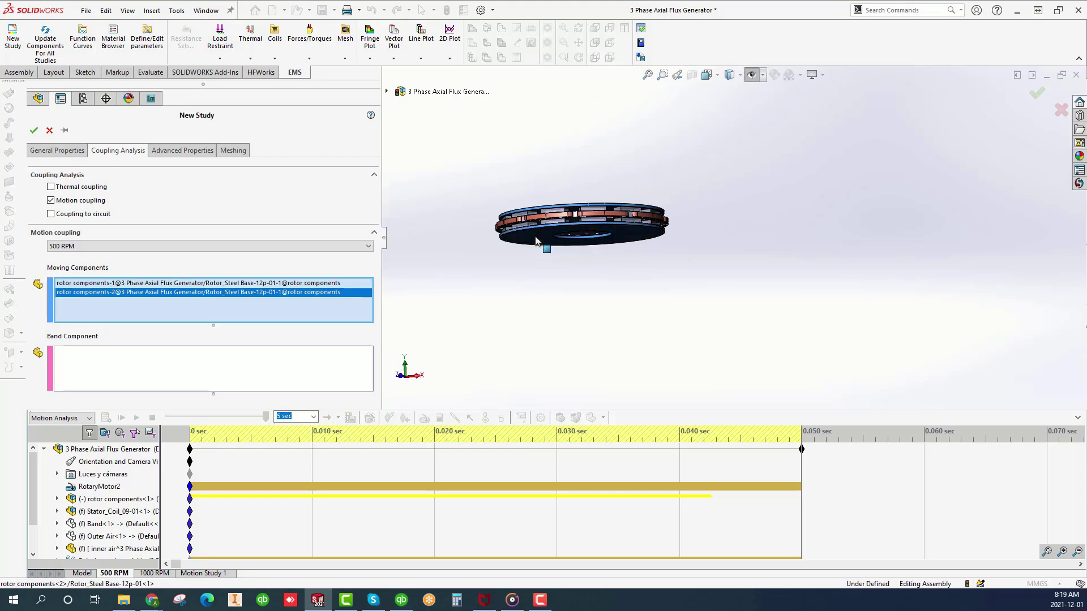
- Set Band-1 as the band component and create Study 9
scroll(524, 228, "down", 8)
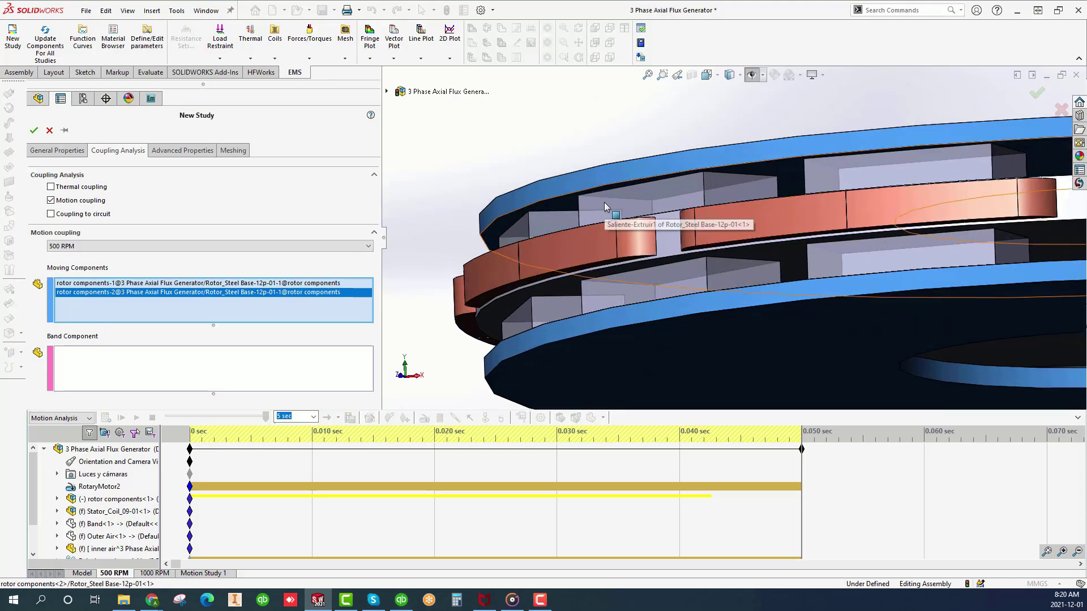
left_click(605, 205)
left_click(617, 171)
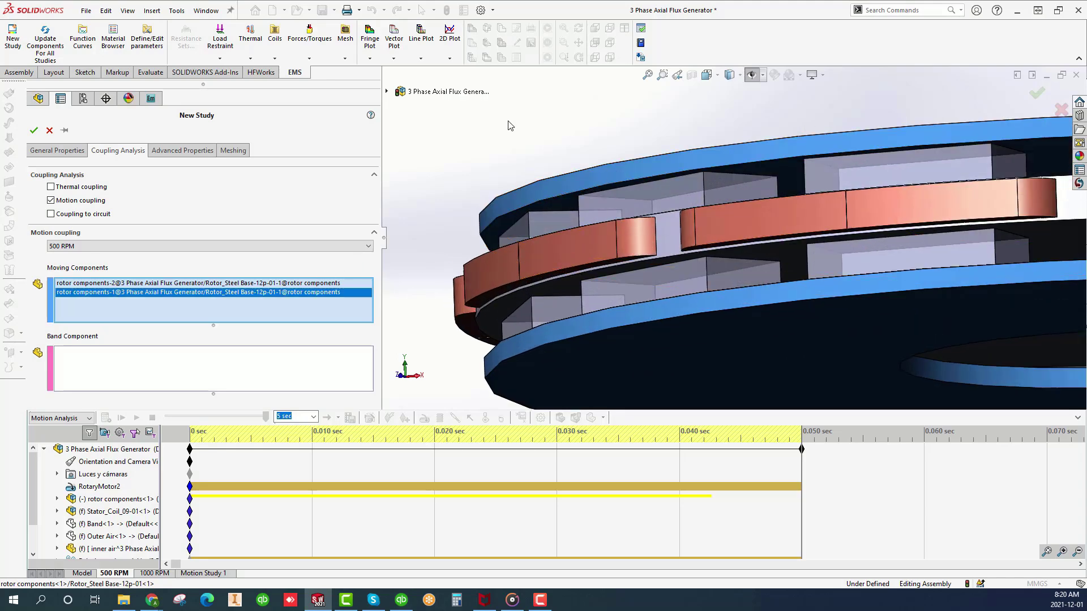
left_click(387, 93)
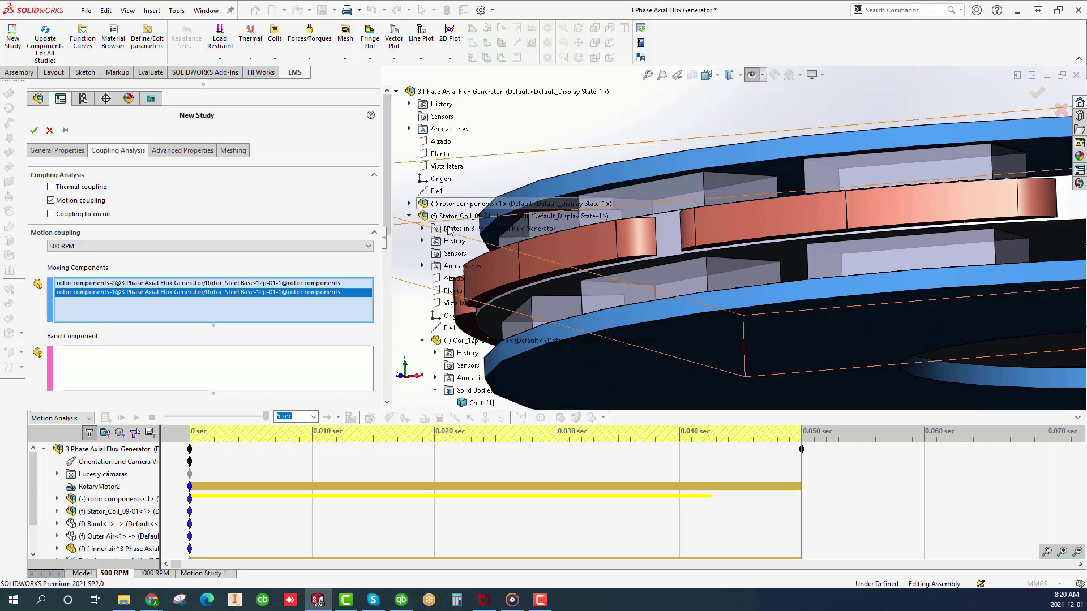
scroll(535, 251, "down", 5)
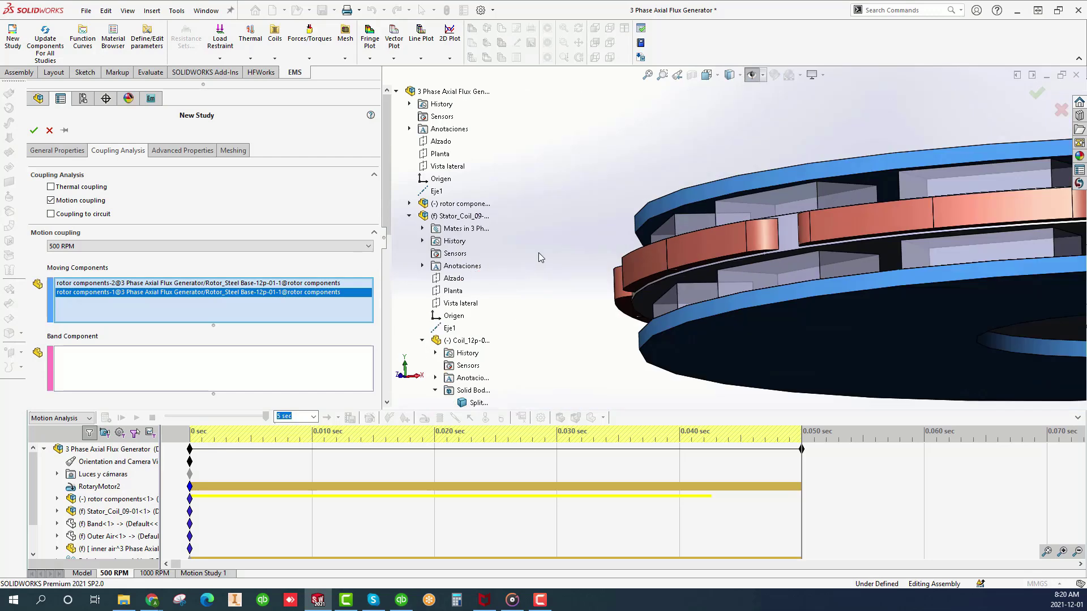
left_click_drag(394, 216, 410, 168)
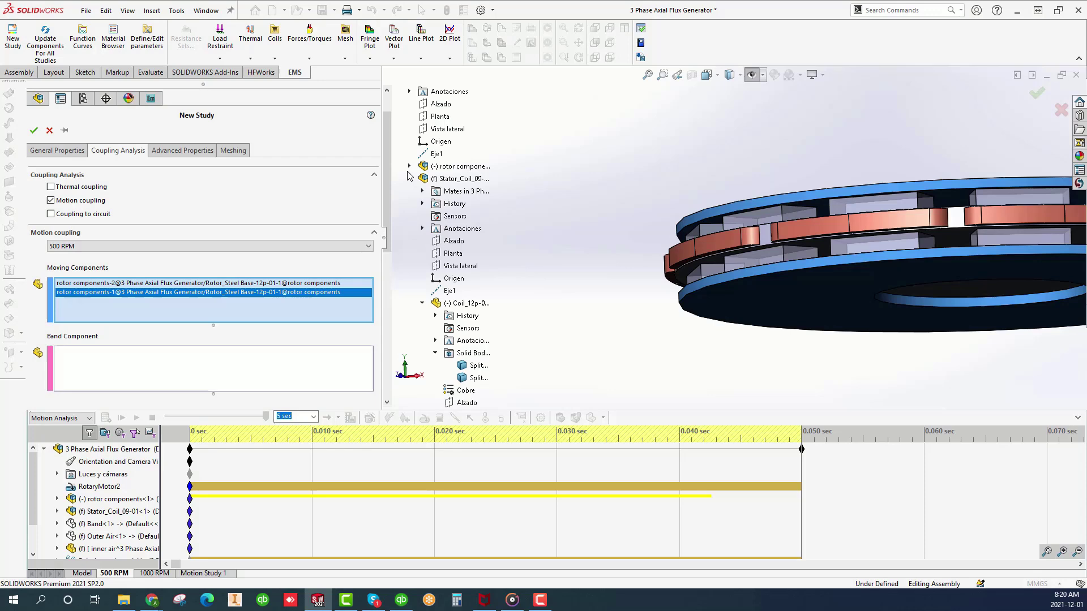
left_click(281, 358)
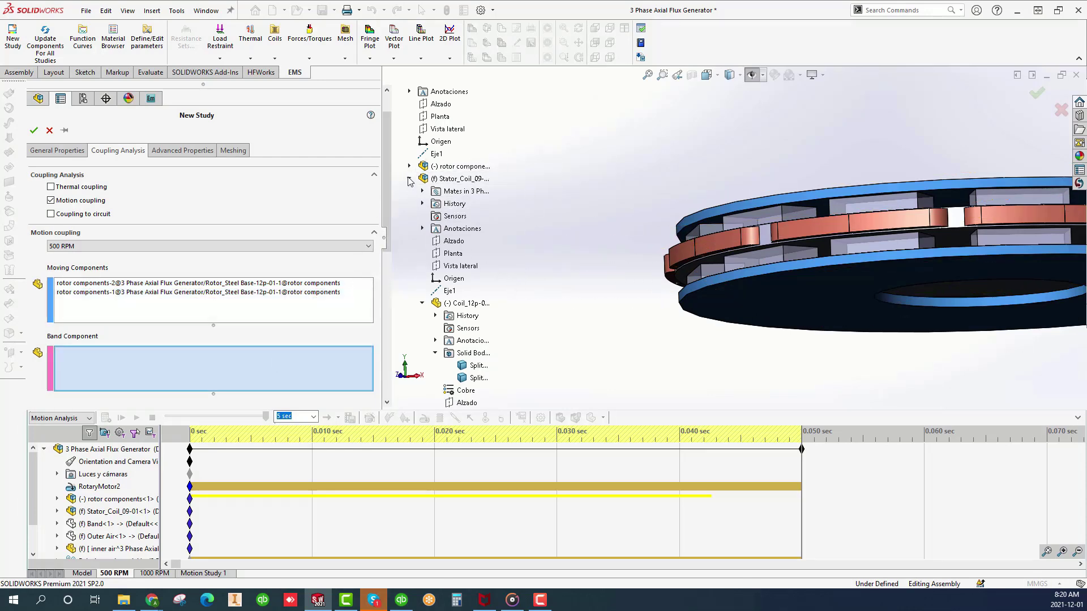
left_click_drag(386, 216, 389, 314)
left_click(459, 291)
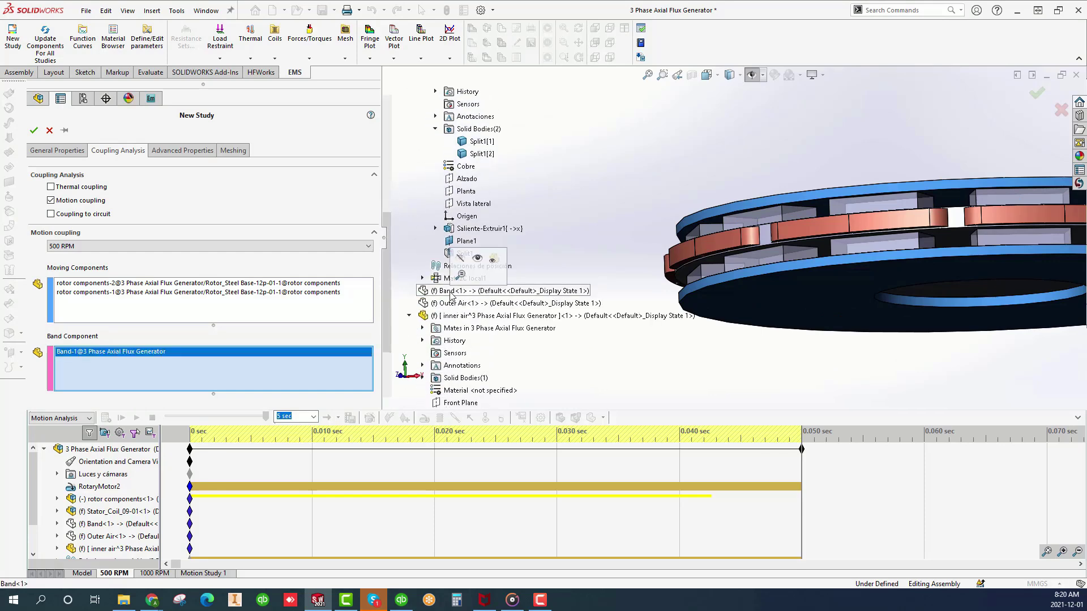
left_click(33, 132)
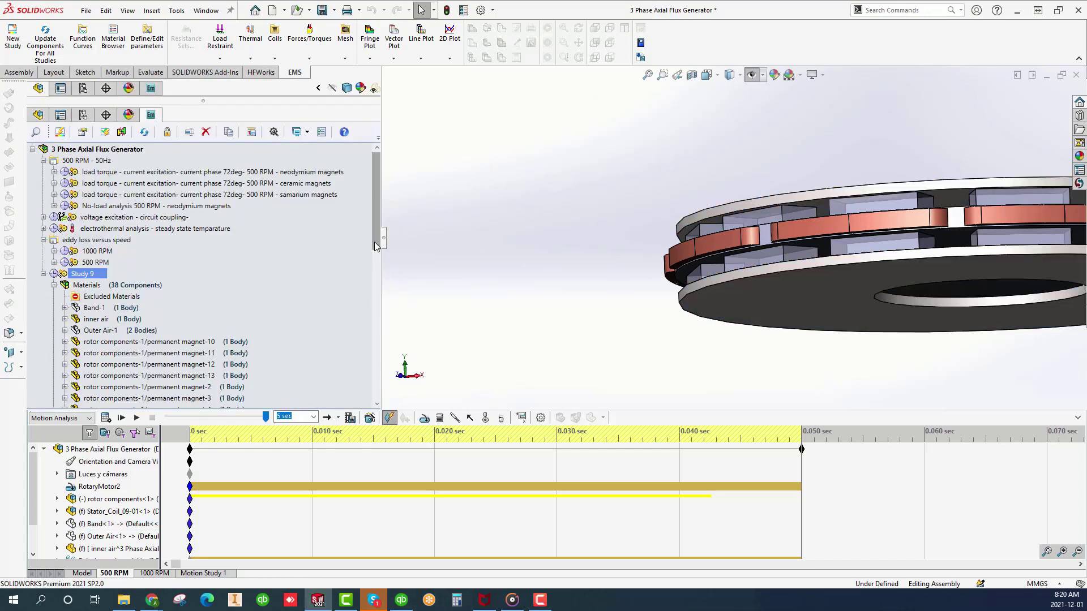
- Select Band-1 and the air bodies in Study 9's materials, assigning Air to inner air and Outer Air-1
left_click_drag(374, 247, 374, 263)
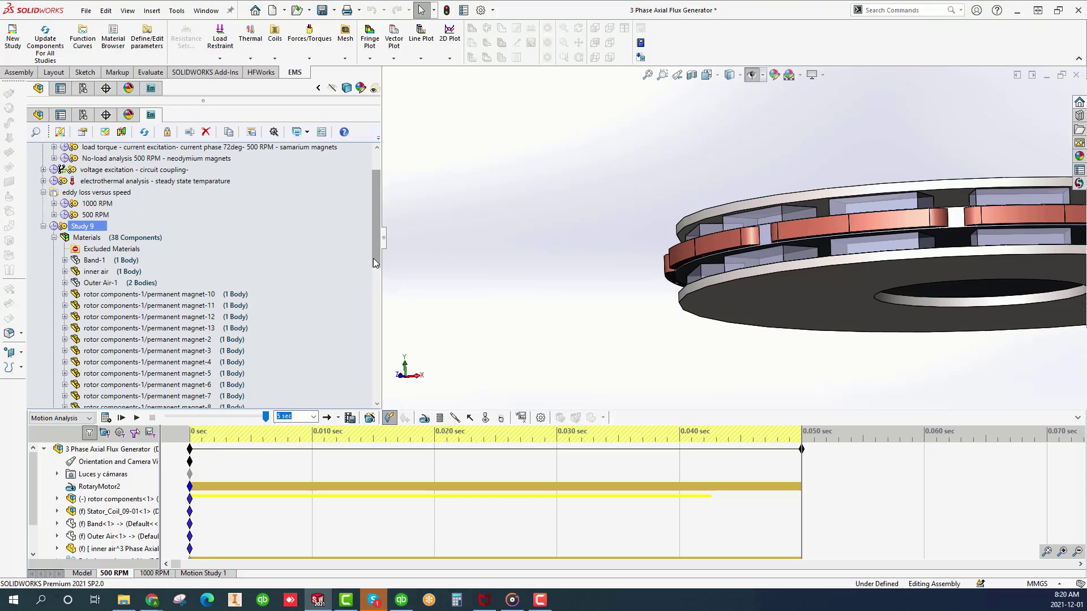
left_click(106, 261)
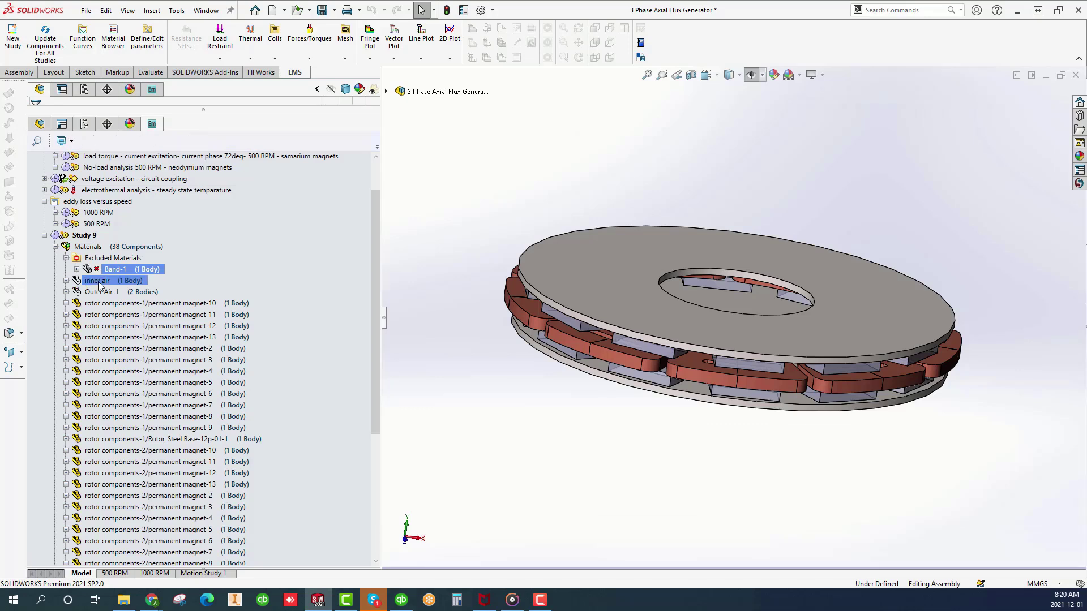
left_click(126, 271)
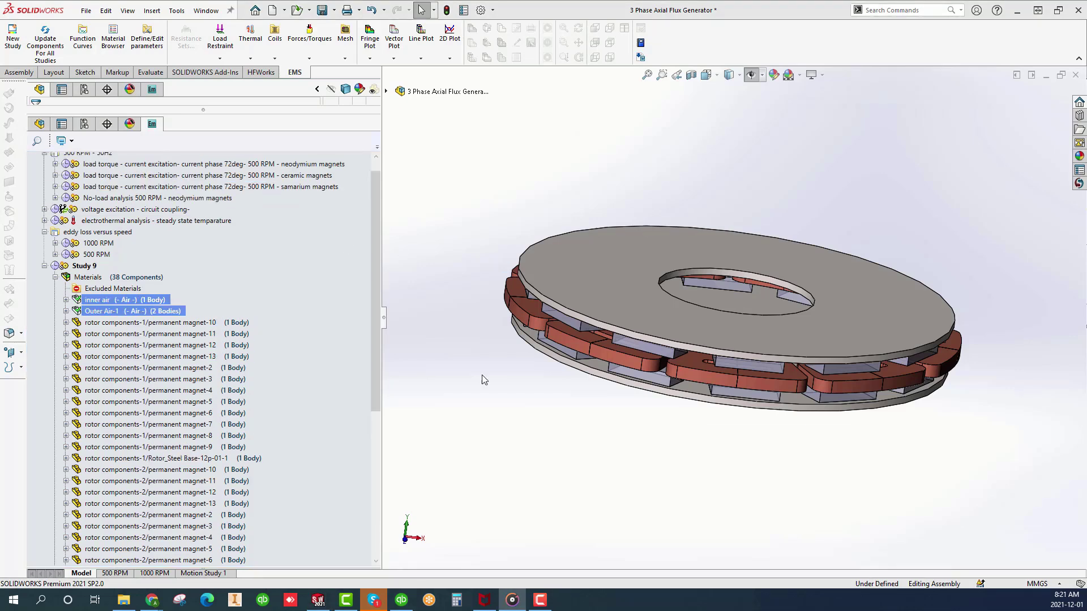
left_click_drag(374, 396, 342, 532)
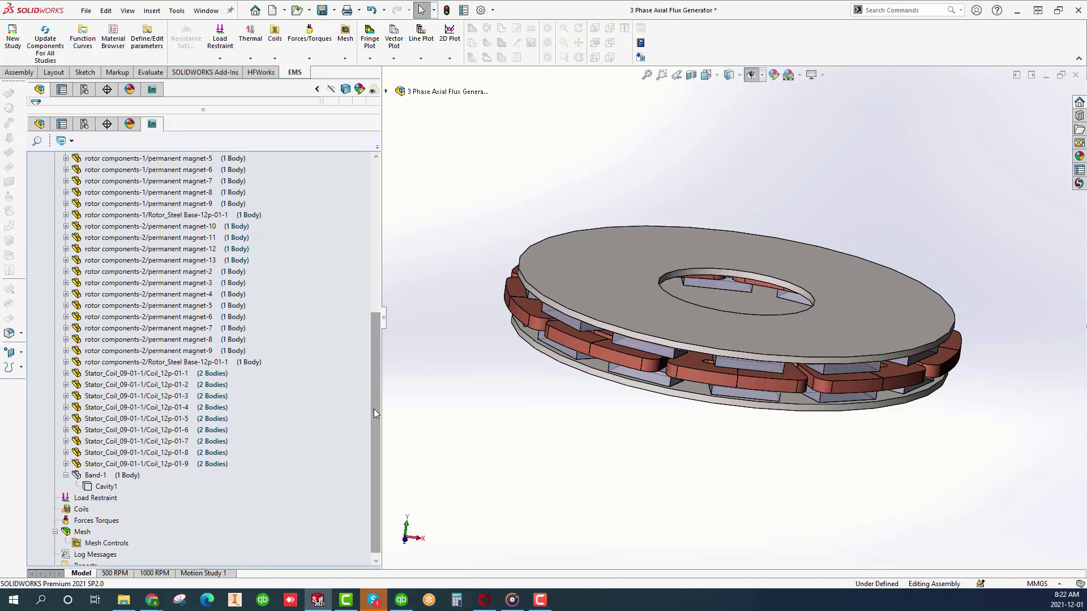
- Assign Copper to all nine stator coils
left_click(107, 387)
left_click(116, 375)
left_click(125, 465, "ctrl")
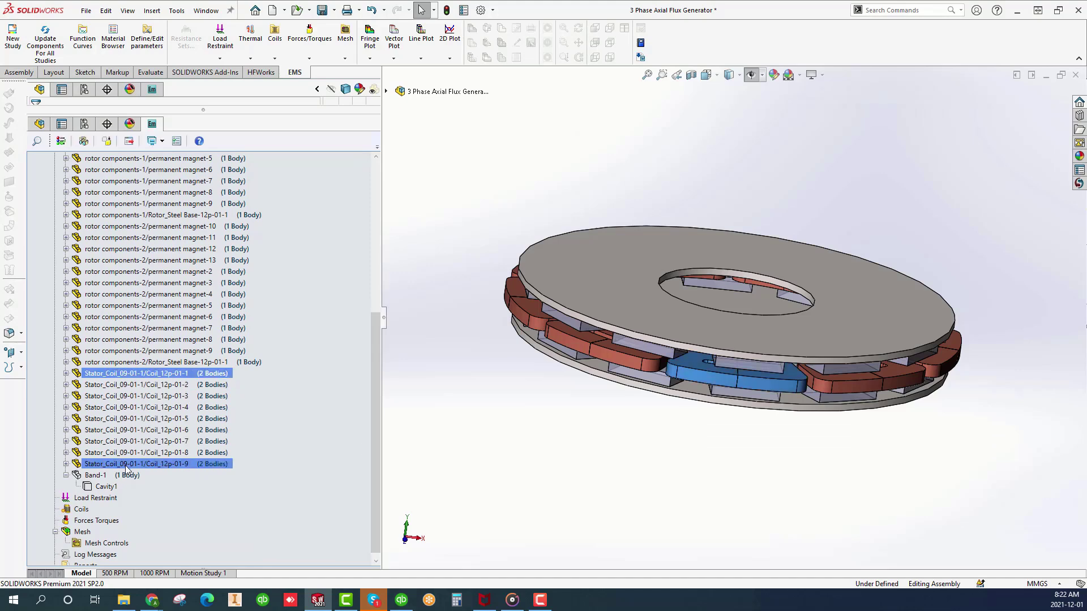
left_click(125, 465, "shift")
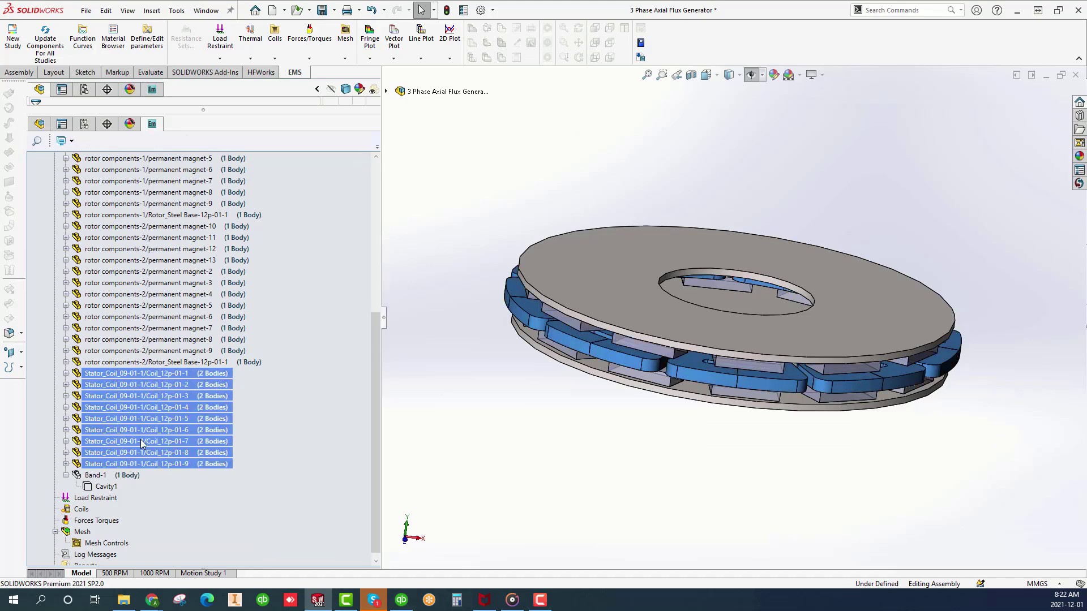
right_click(141, 444)
mouse_move(233, 288)
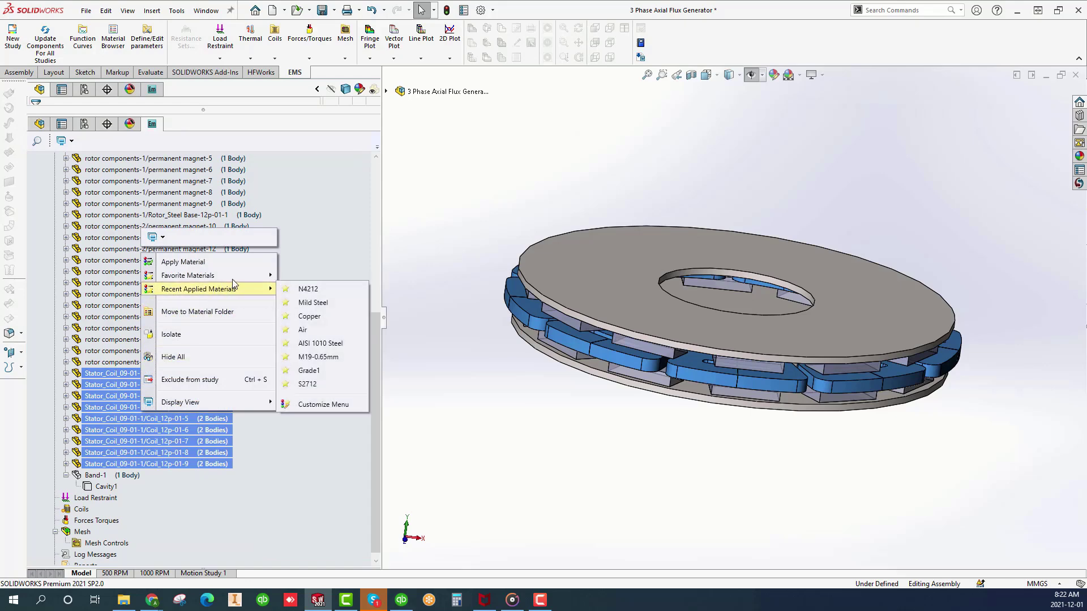
left_click(347, 314)
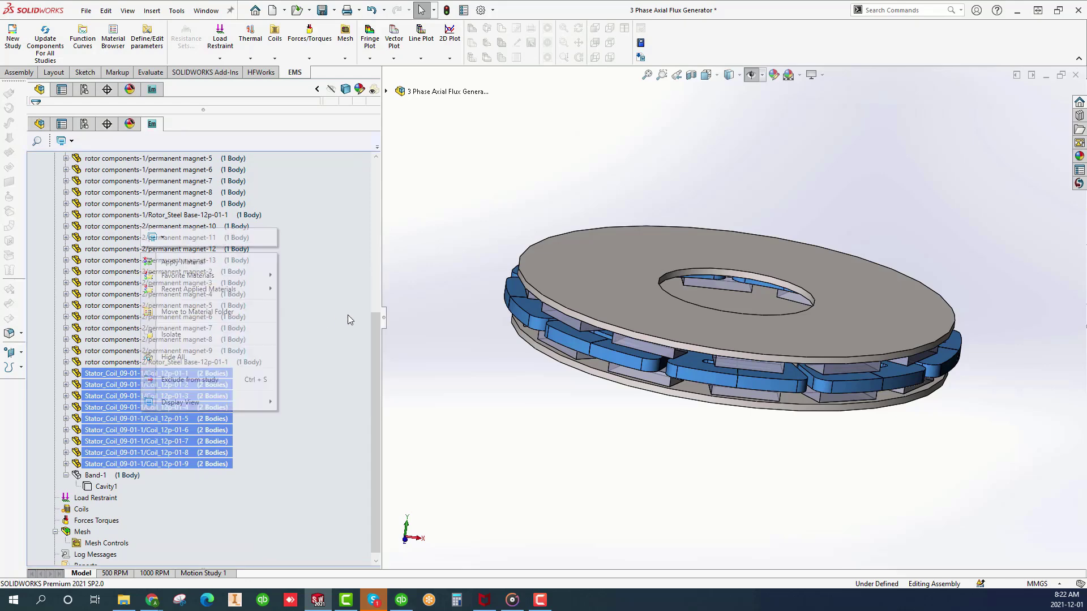
- Apply N4212 to the rotor components-1 permanent magnets and Rotor_Steel Base
left_click(378, 259)
left_click(155, 301)
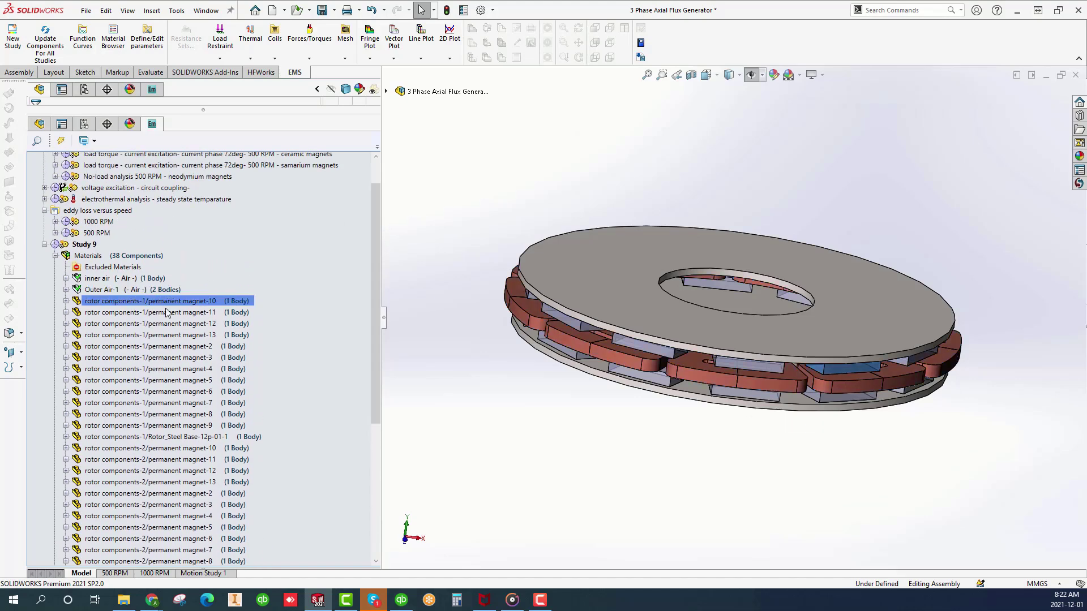
left_click(212, 437, "ctrl")
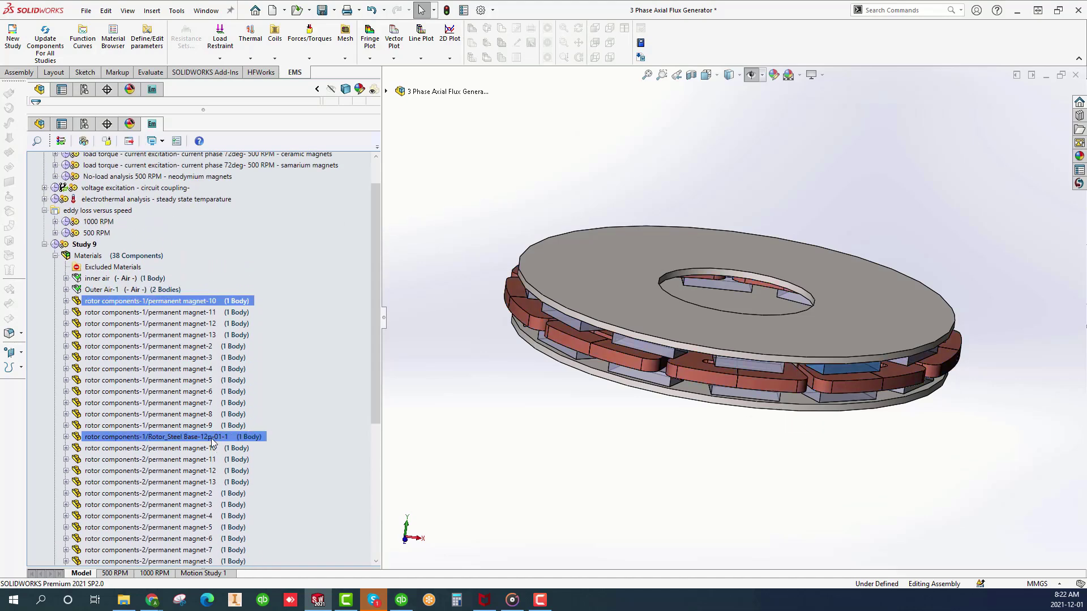
left_click(213, 437, "shift")
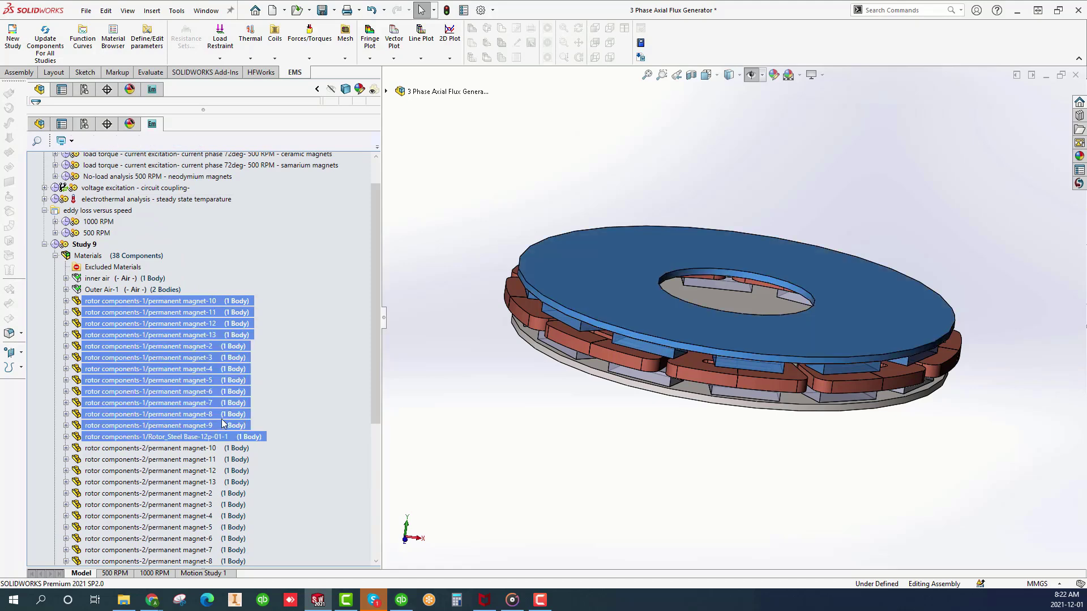
right_click(222, 417)
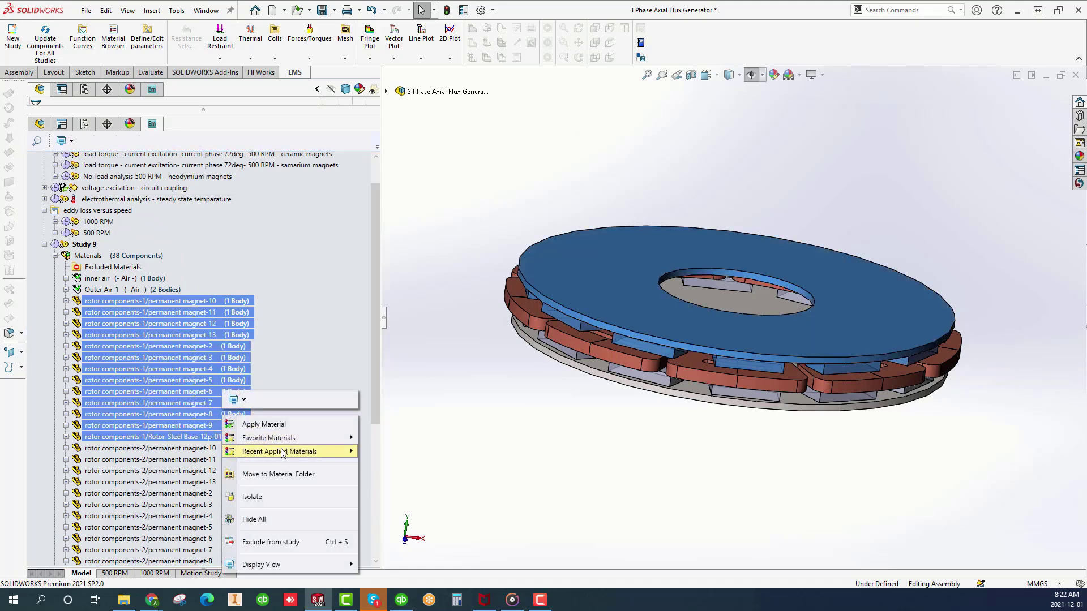
mouse_move(324, 451)
left_click(389, 452)
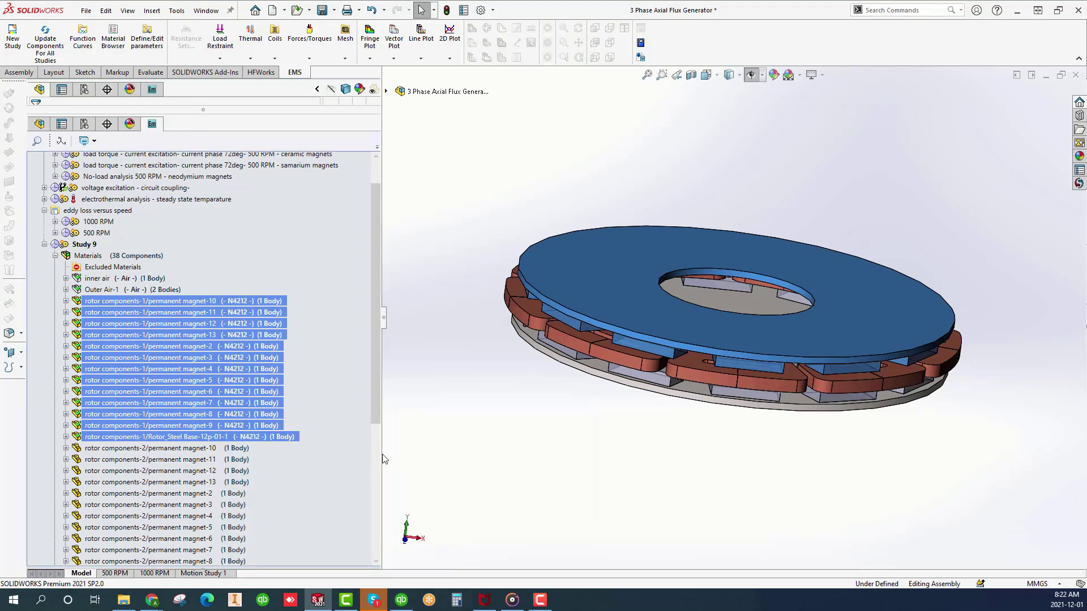
left_click(158, 449, "ctrl")
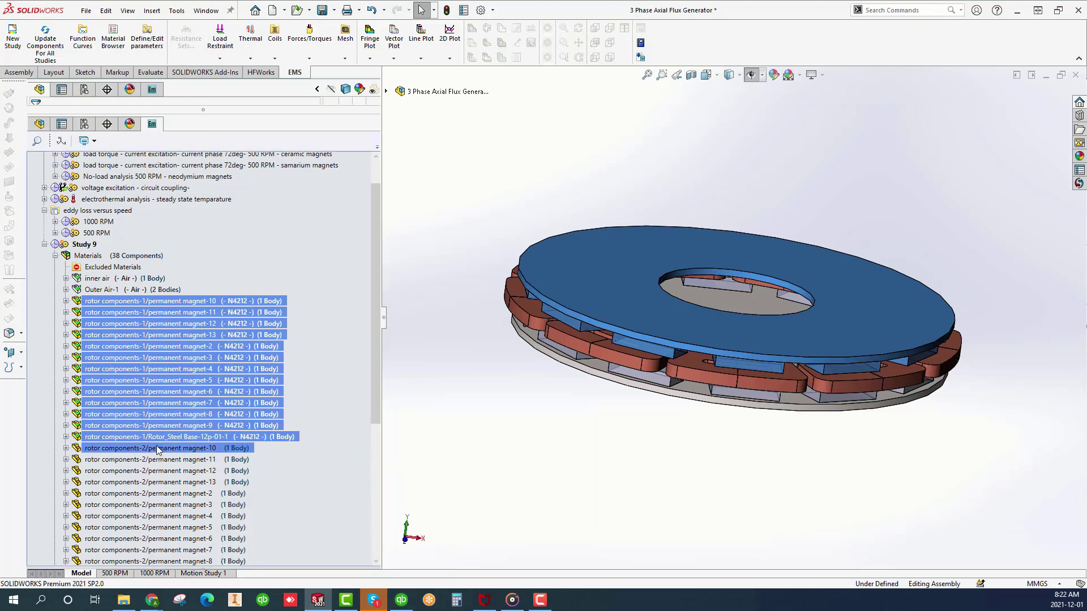
left_click(159, 449)
left_click(222, 439)
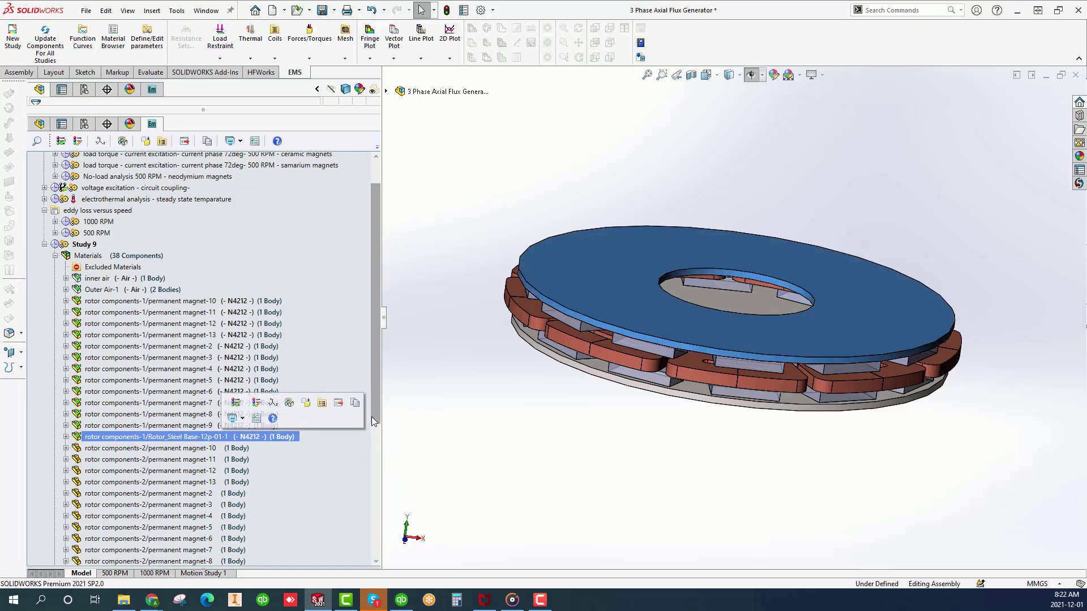
- Give magnet-9's Saliente-Extruir1 body a Cartesian coercivity direction in global coordinates
scroll(371, 417, "down", 3)
left_click(217, 347, "ctrl")
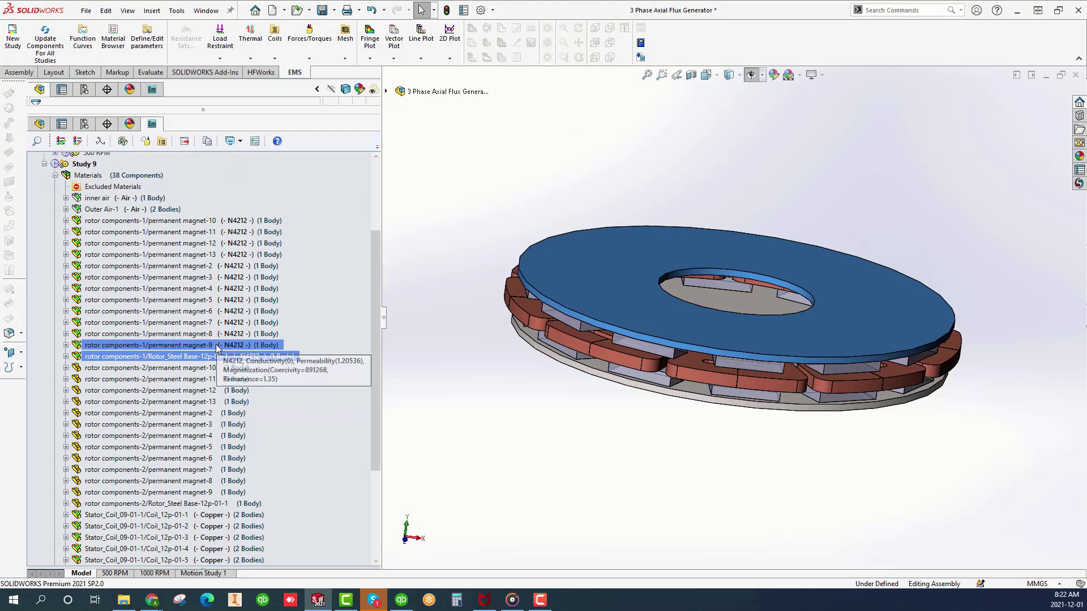
left_click(217, 346)
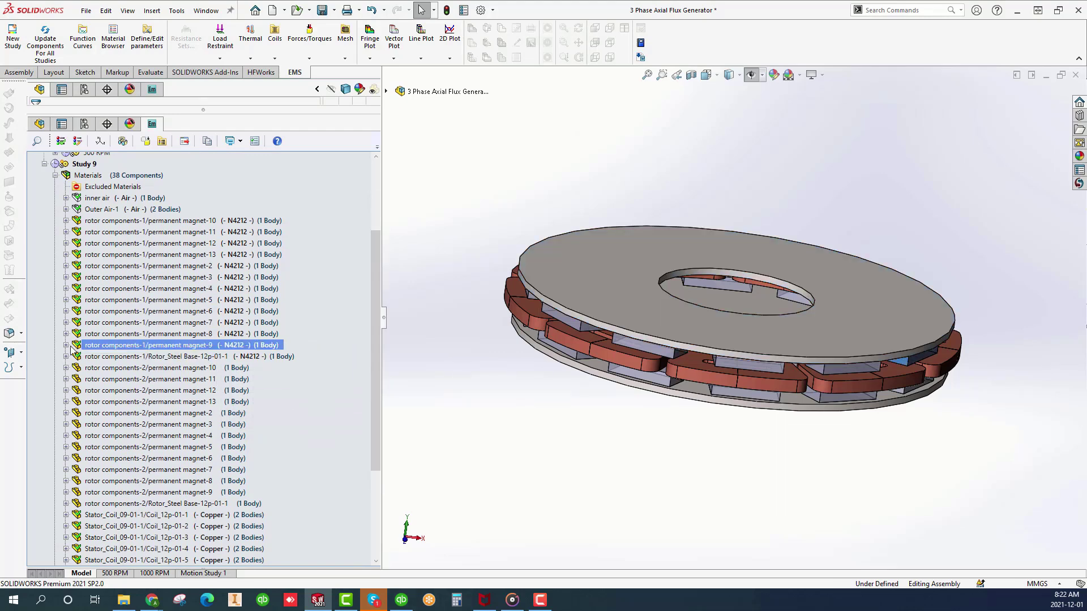
left_click(66, 345)
left_click(142, 357)
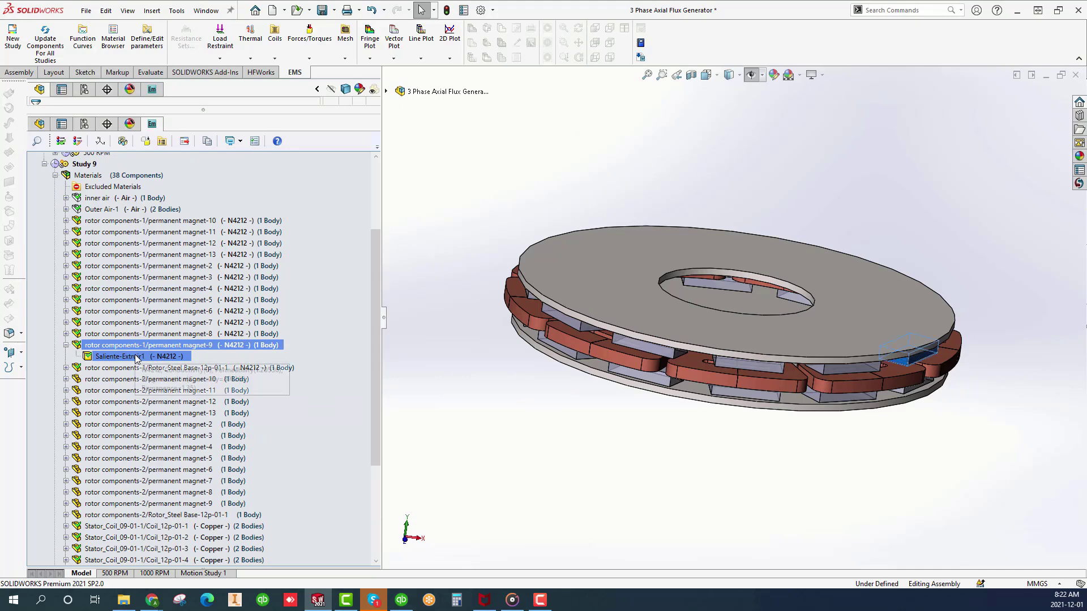
right_click(142, 358)
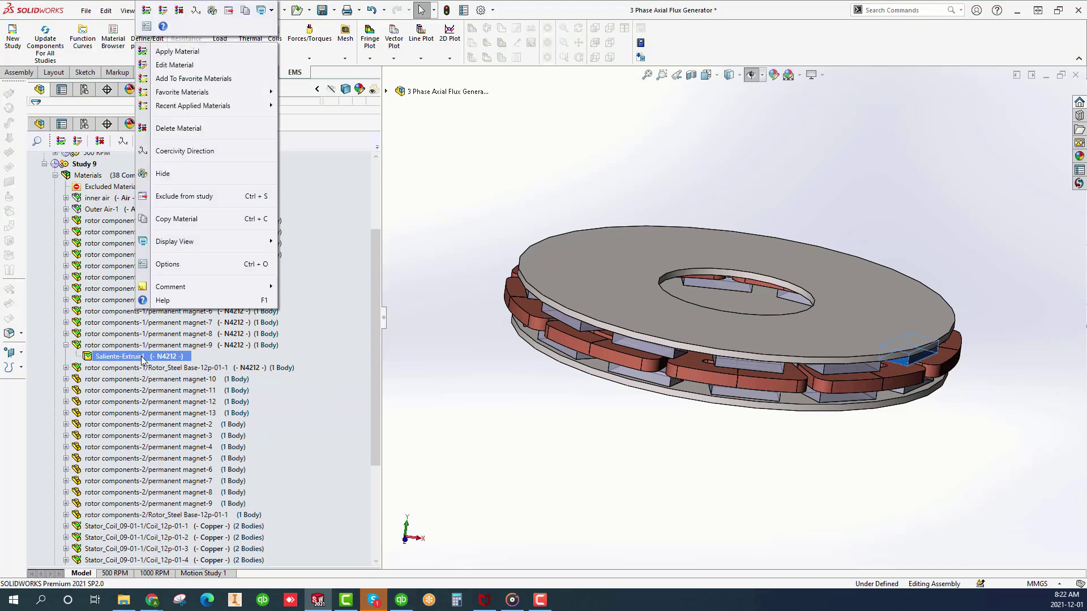
left_click(192, 152)
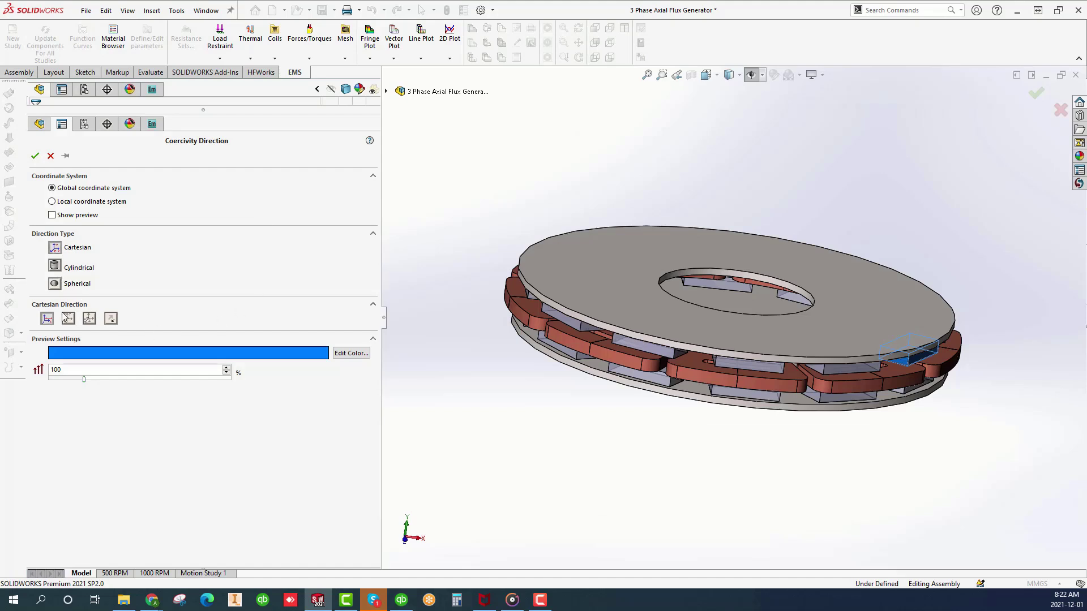
left_click(70, 318)
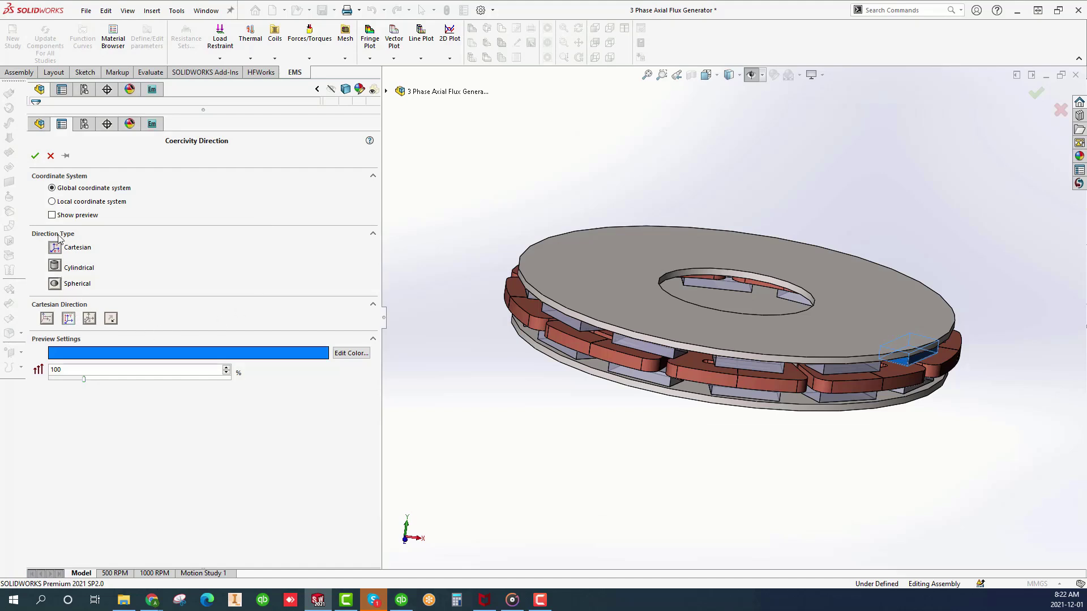
left_click(35, 157)
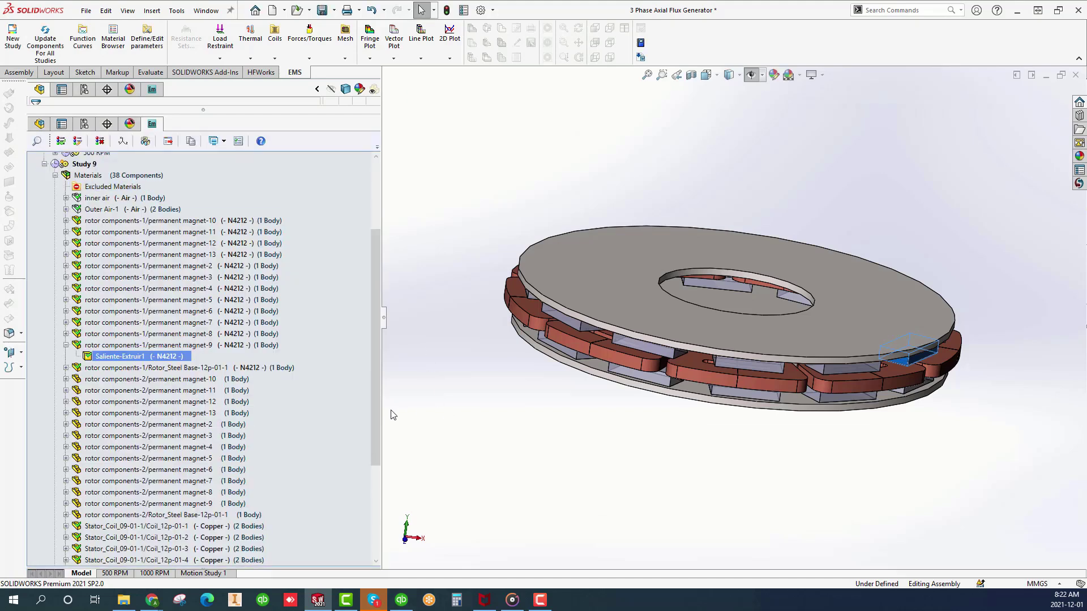
left_click_drag(372, 426, 369, 544)
- Hide the top rotor disk and start a wound coil with three stator coils, including Coil_12p-01-4 and Coil_12p-01-1
right_click(592, 263)
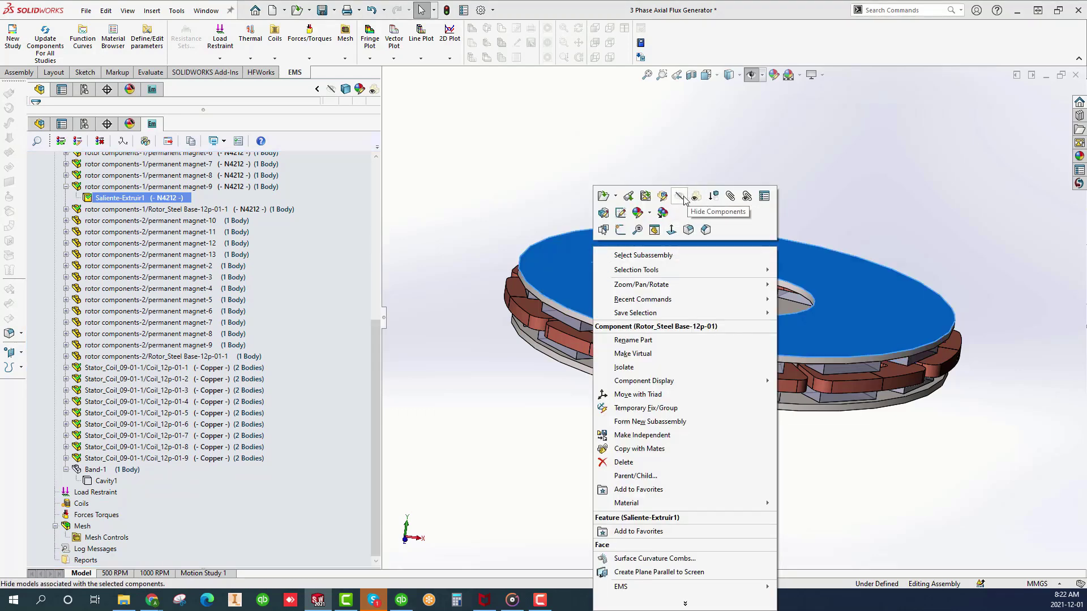
left_click(682, 197)
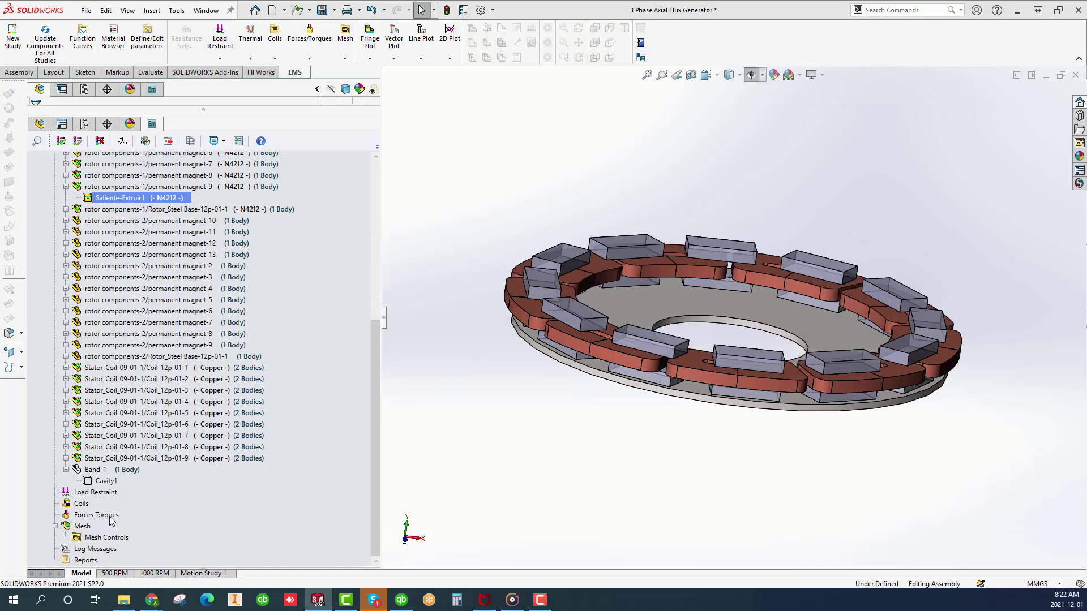
right_click(85, 506)
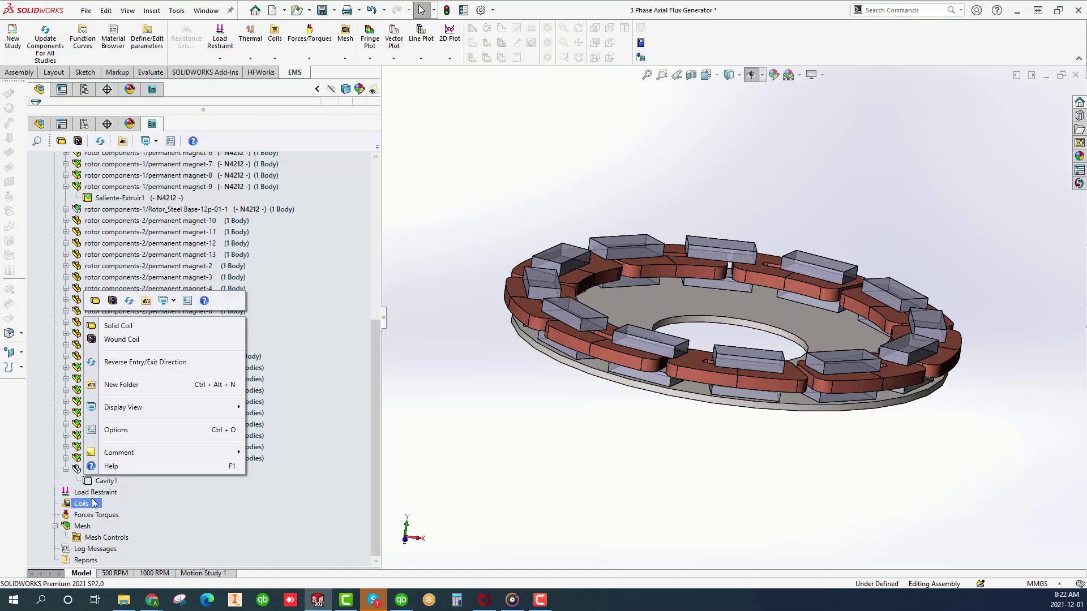
left_click(152, 346)
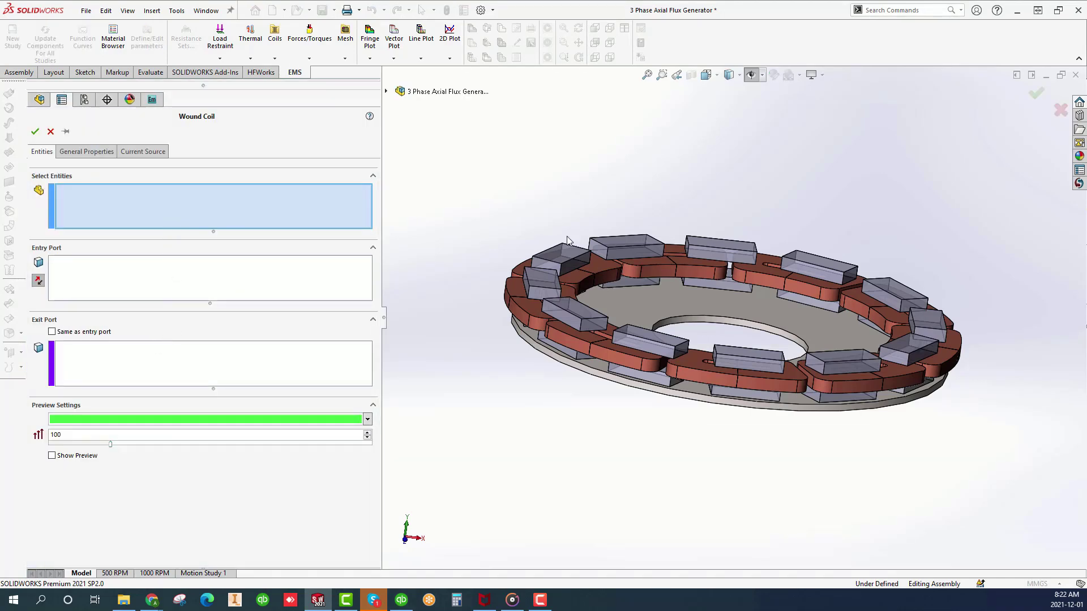
left_click(596, 264)
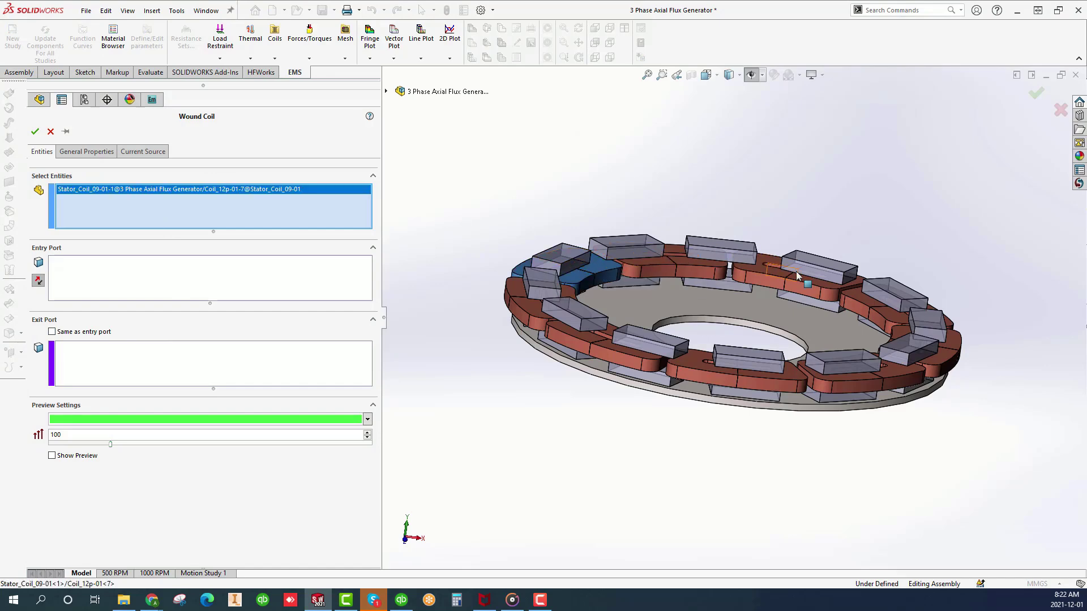
left_click(867, 304)
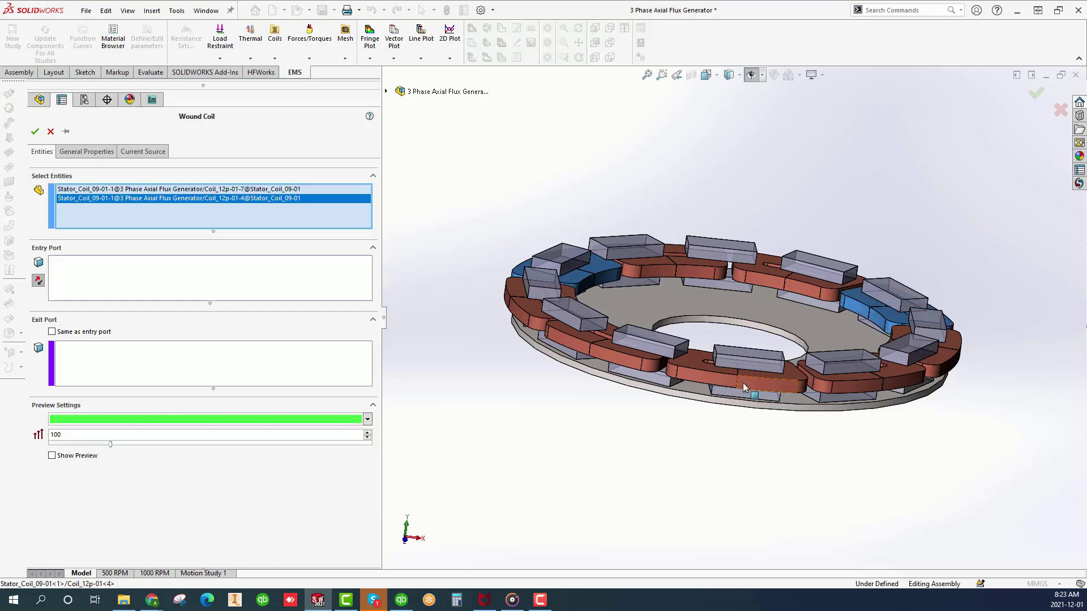
left_click(783, 377)
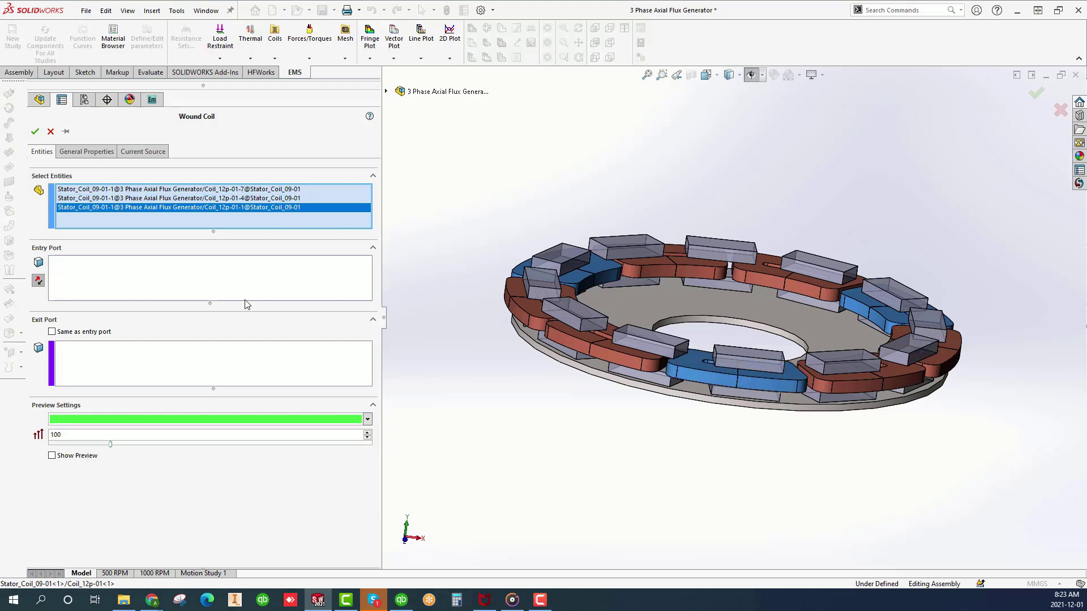
- Set a Coil_12p-01-7 end face as entry port, same as exit port, with preview shown
left_click(157, 283)
left_click(52, 331)
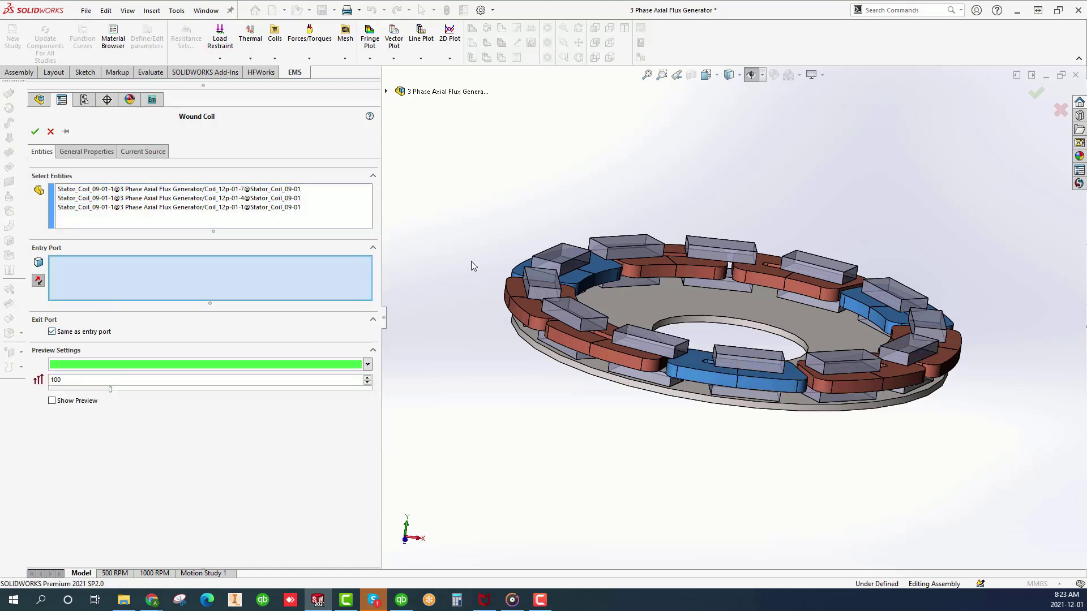
scroll(698, 288, "up", 2)
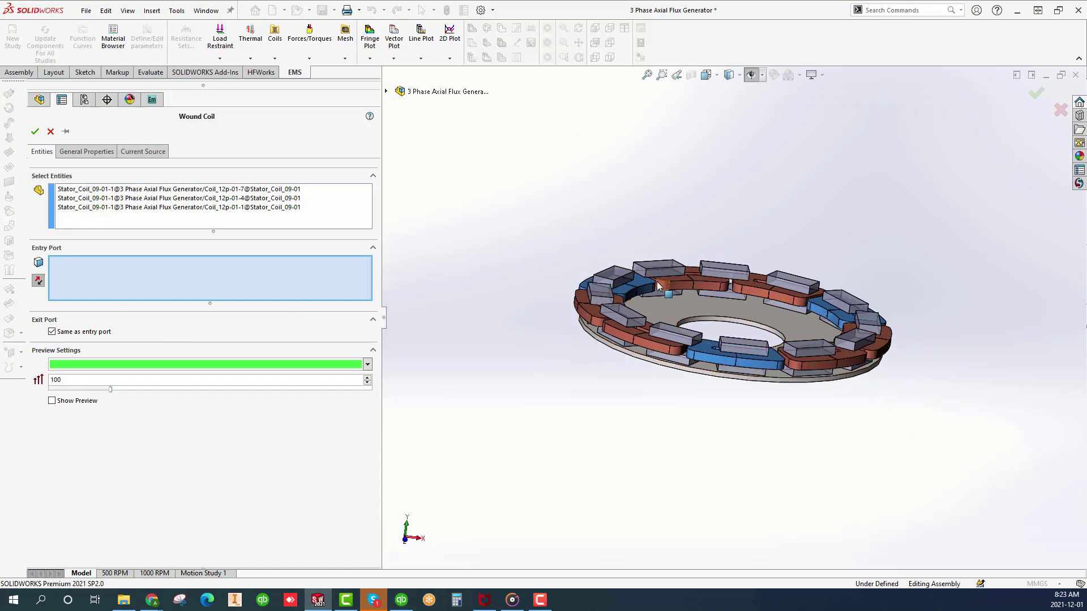
scroll(650, 289, "down", 5)
scroll(650, 289, "down", 2)
right_click(627, 315)
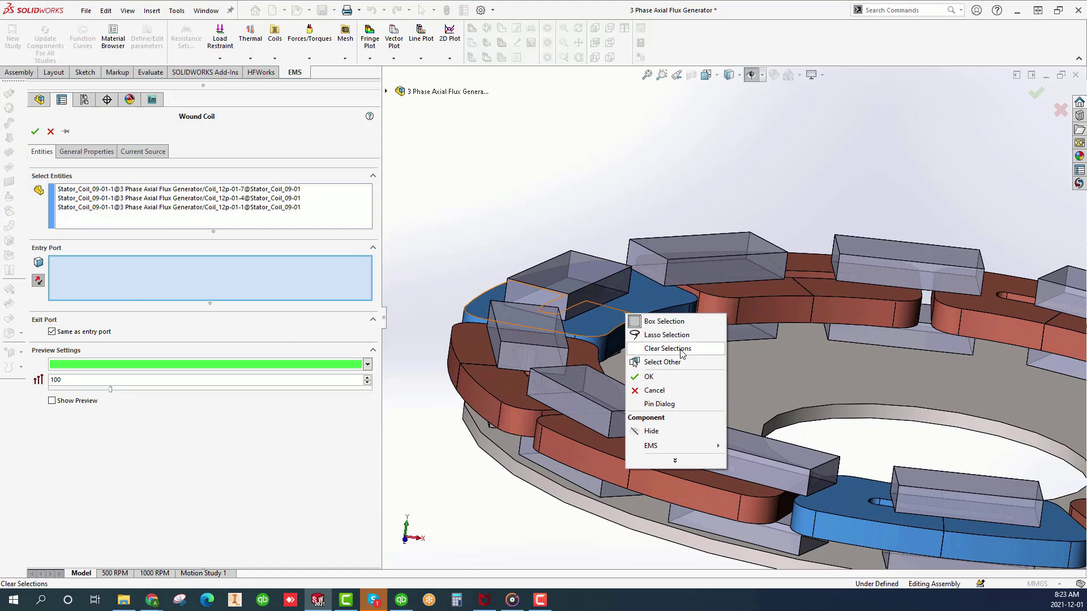
left_click(662, 363)
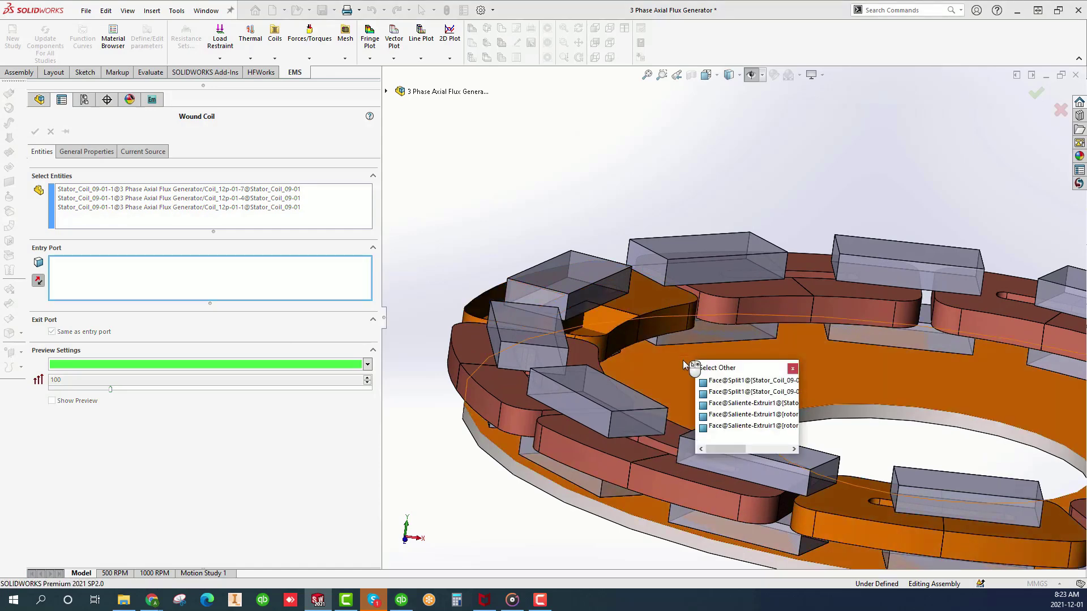
left_click(719, 383)
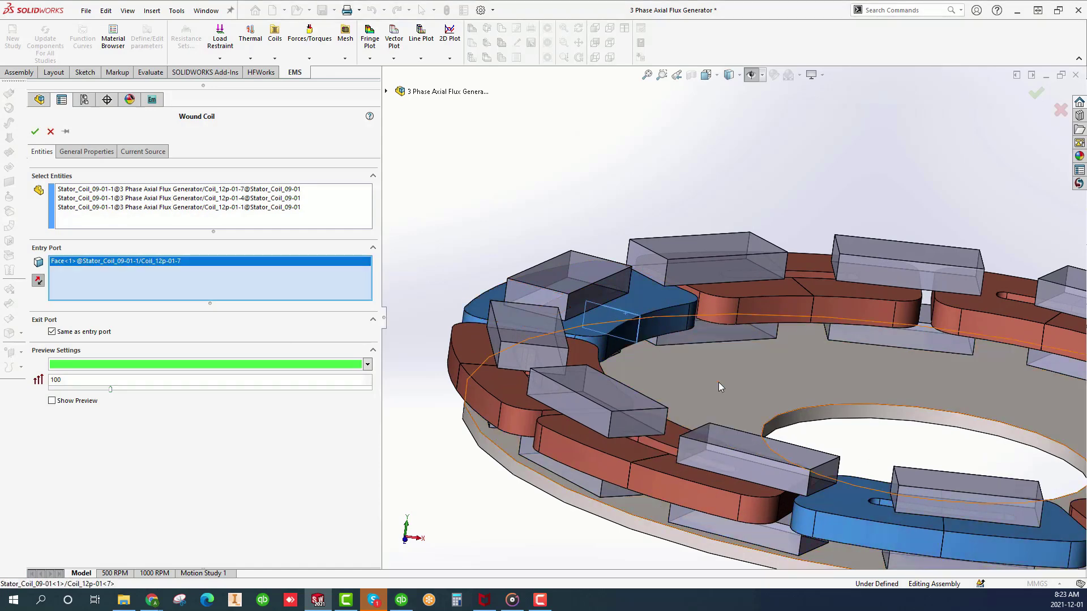
left_click(59, 404)
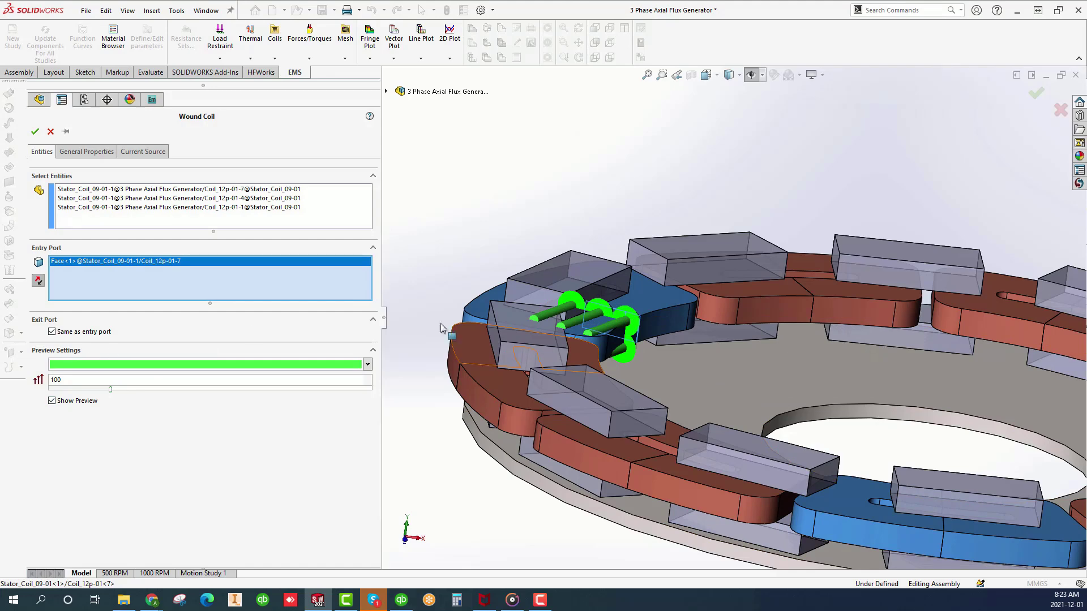
scroll(900, 335, "up", 3)
scroll(958, 360, "up", 2)
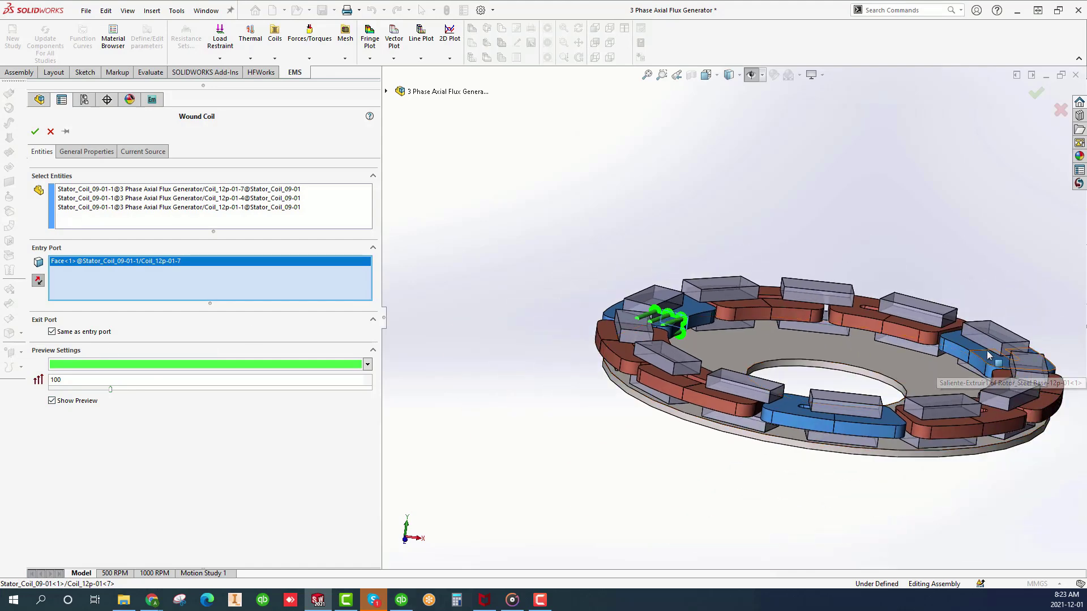
- Set the wound coil's number of turns to 15 and the next field to 8
left_click(100, 154)
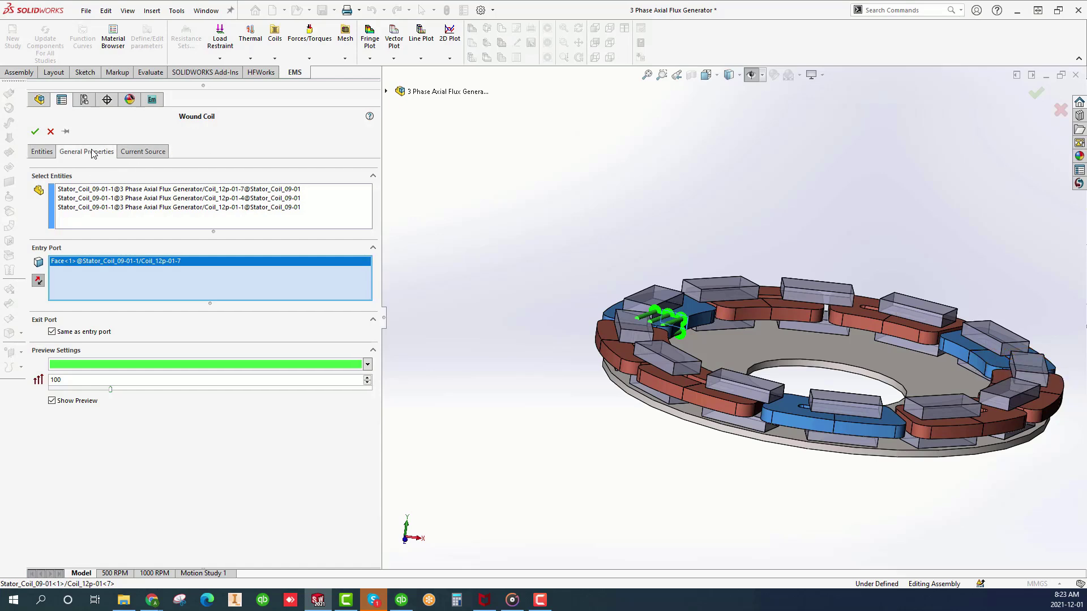
double_click(80, 235)
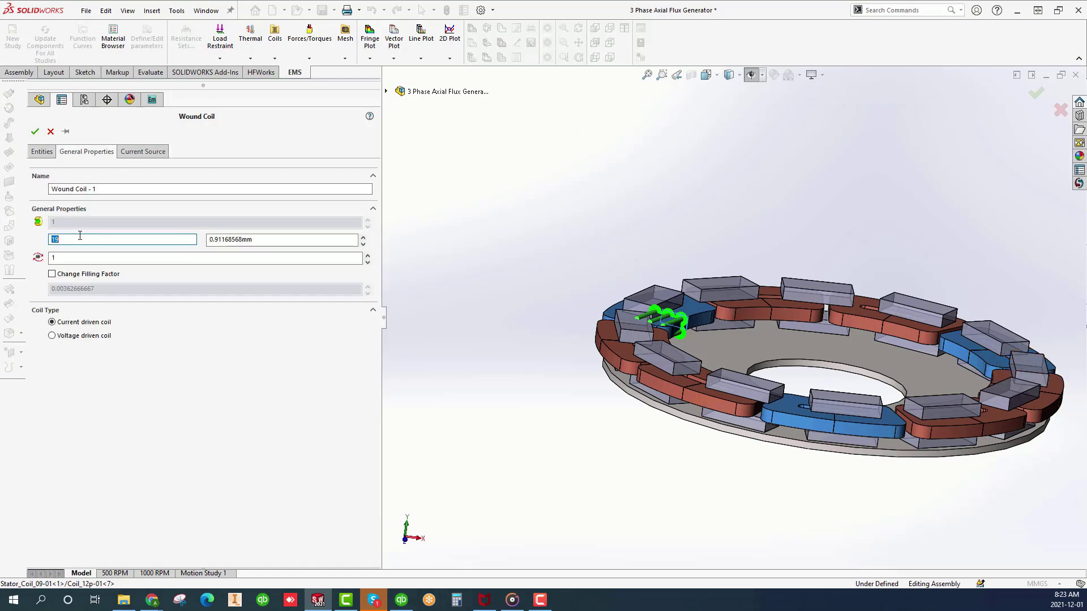
type("15")
left_click(76, 256)
type("80")
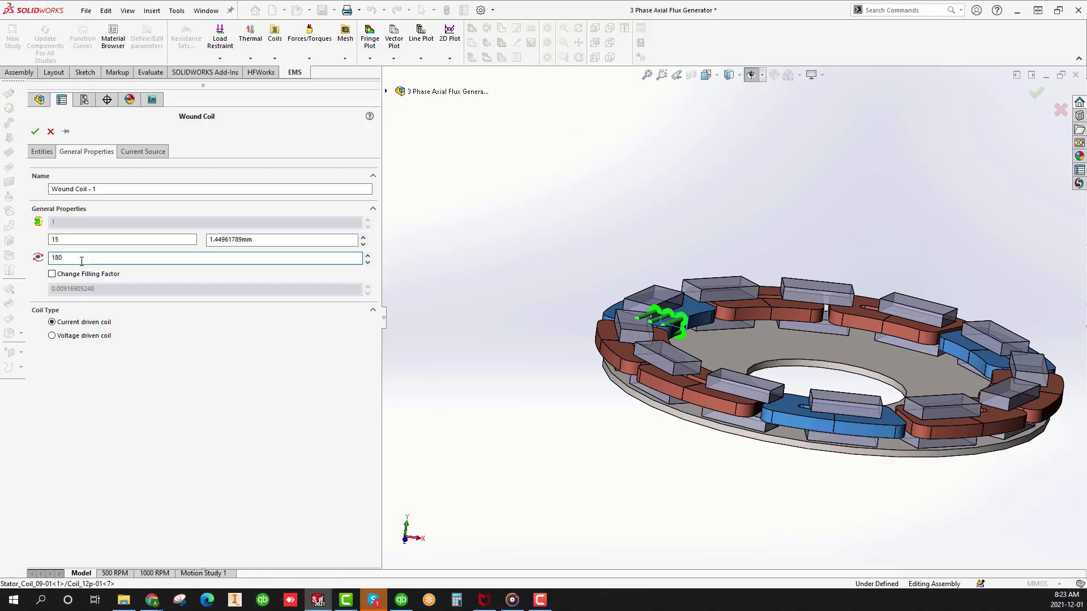
- Make the coil current source sinusoidal at 50 Hz
left_click(161, 152)
left_click(199, 232)
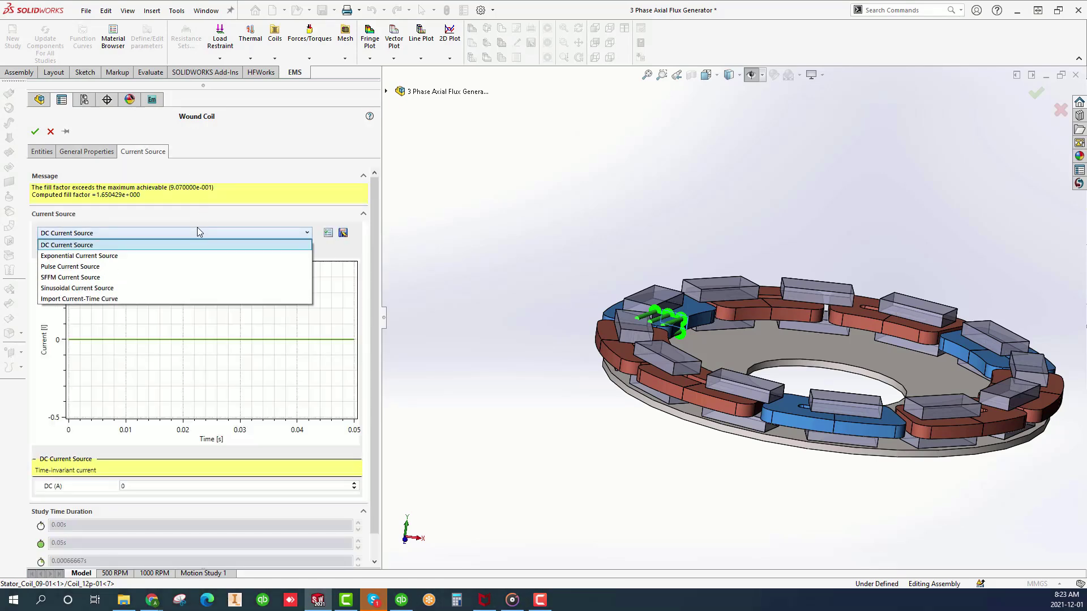
left_click(170, 284)
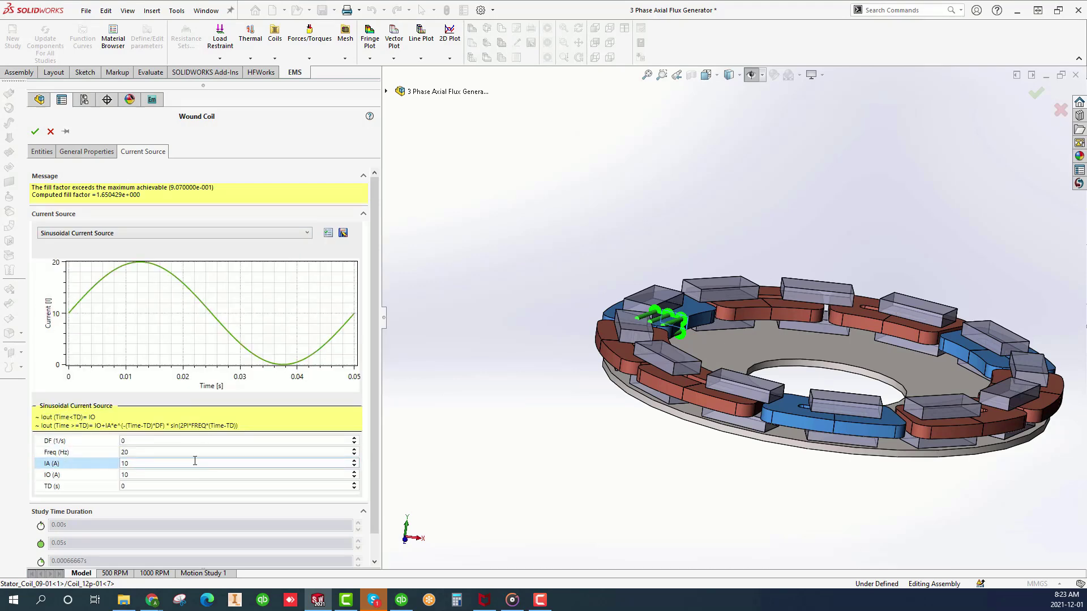
left_click(164, 451)
double_click(163, 450)
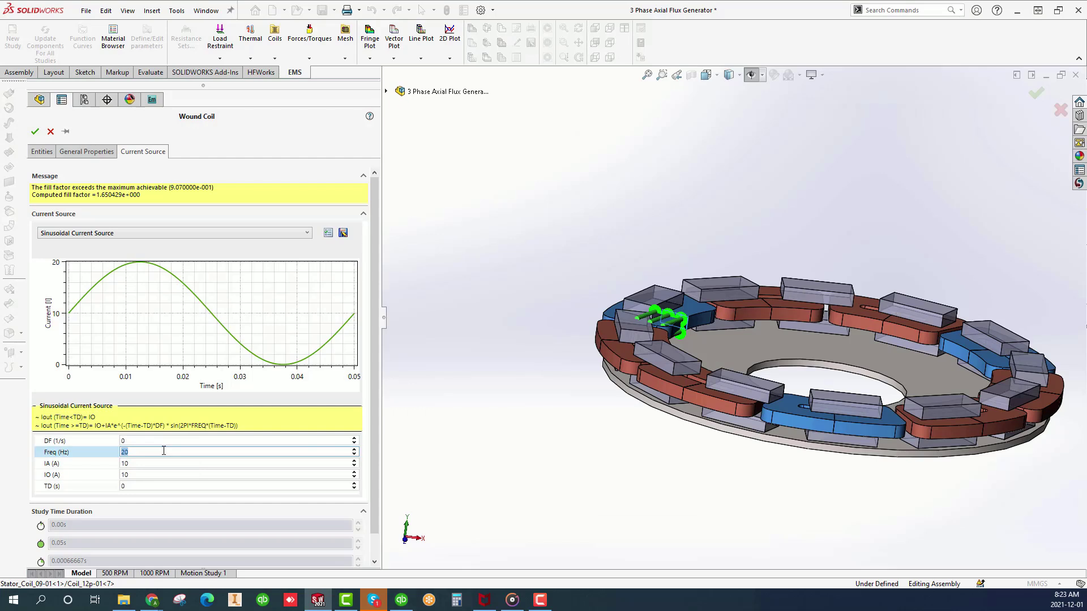
type("5")
left_click(161, 461)
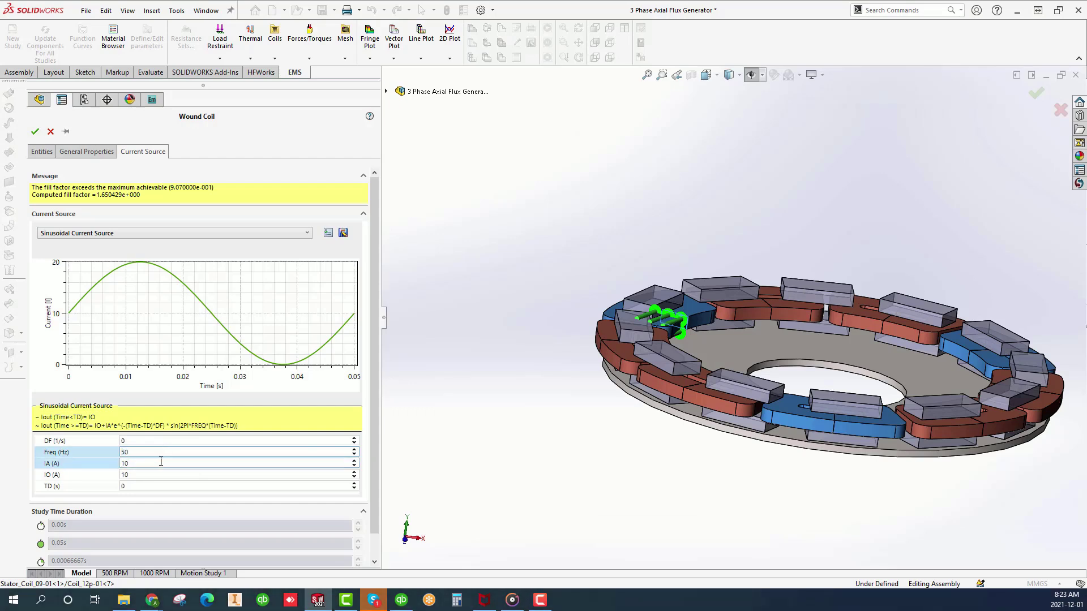
- Set current amplitude 30 A, offset 0 A and delay −0.004 s, then confirm
double_click(159, 463)
type("30")
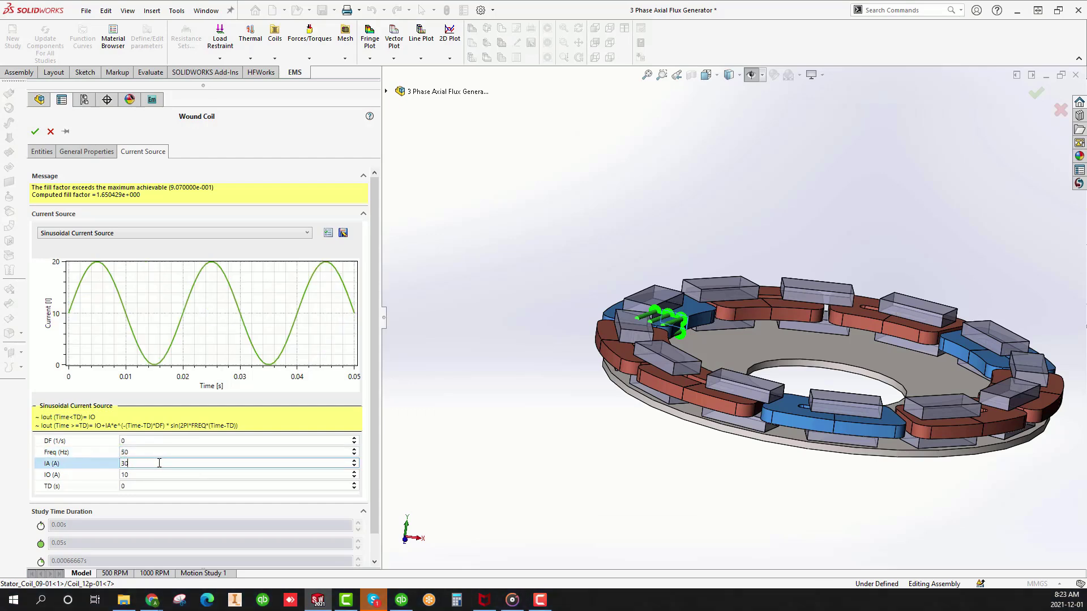
left_click(157, 476)
double_click(154, 477)
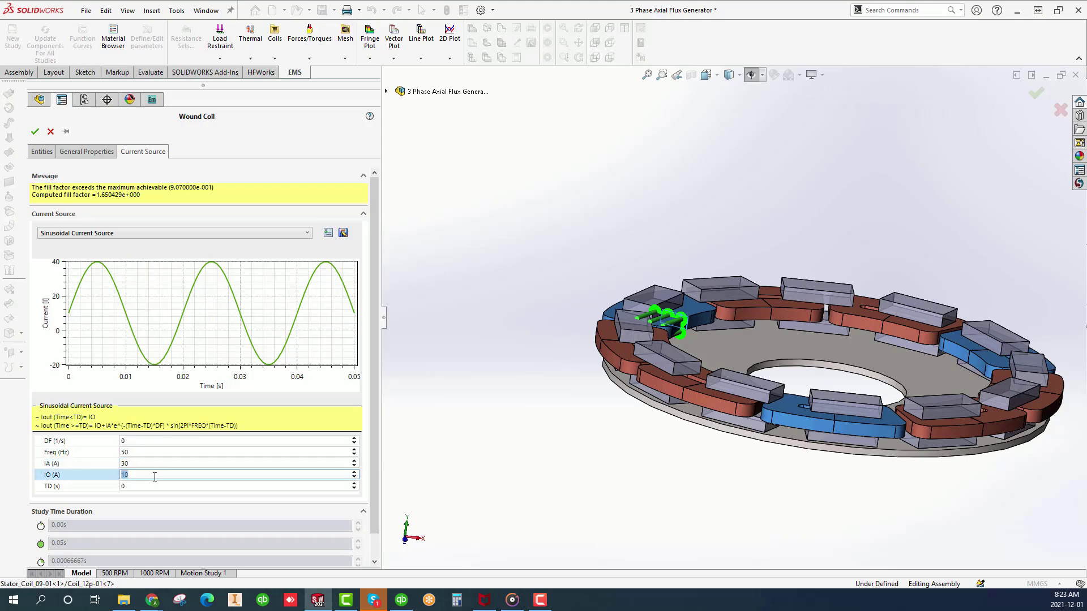
type("0")
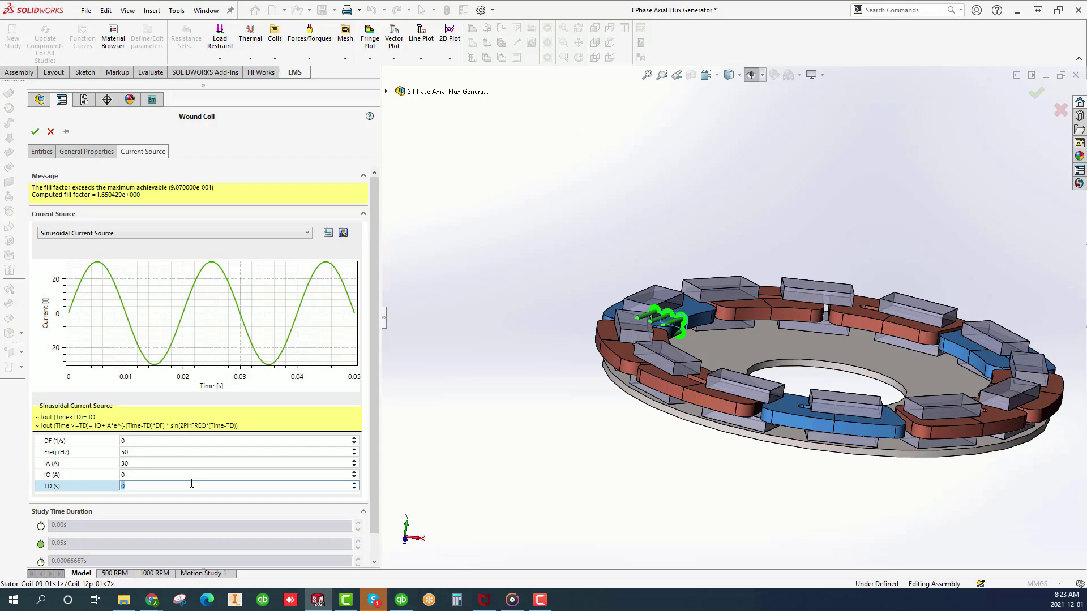
type("-0.004")
left_click(34, 134)
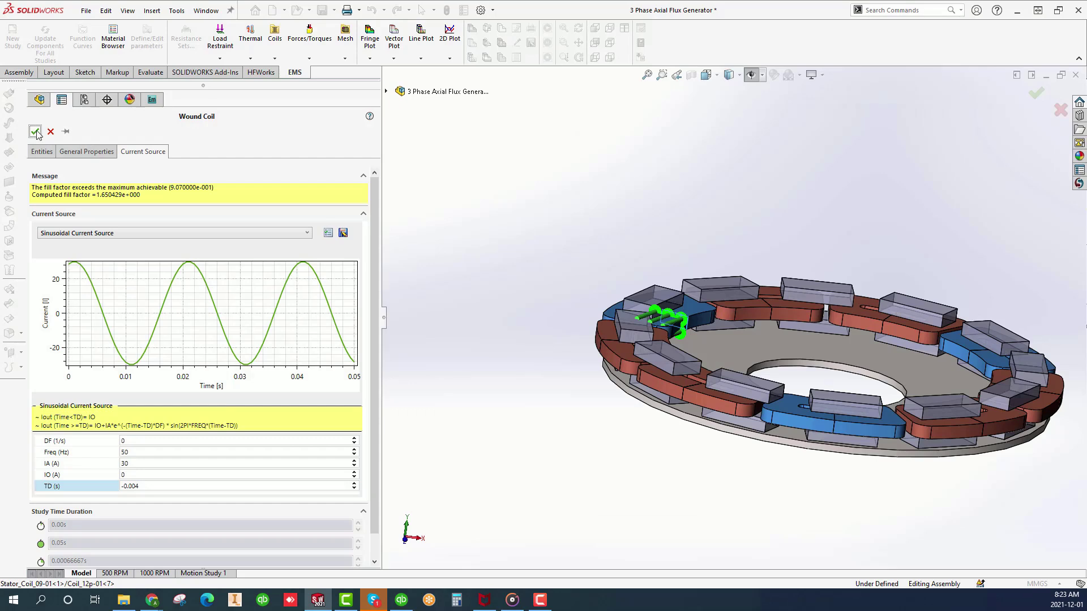
- Close the Wound Coil settings and show Rotor_Steel Base-12p-01-1 again from Study 9's bodies
left_click(36, 132)
left_click(51, 132)
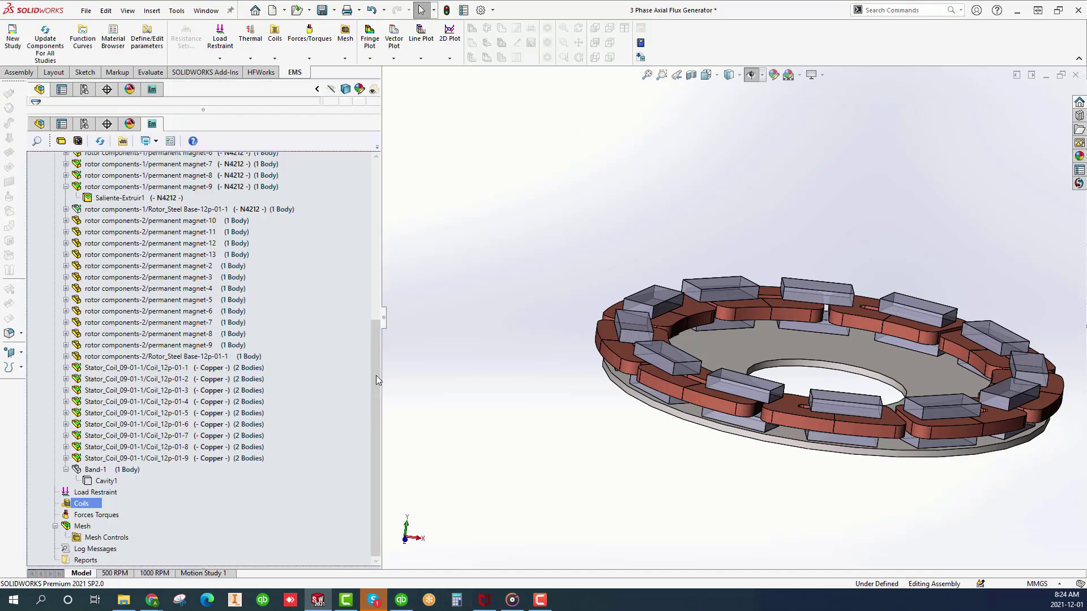
left_click_drag(376, 375, 384, 219)
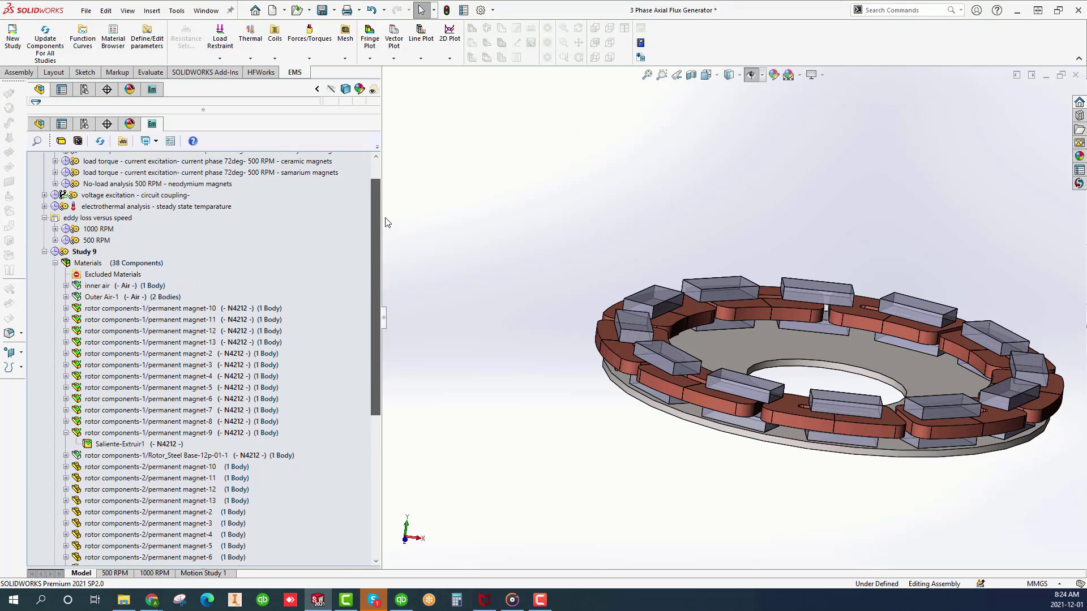
left_click(45, 255)
left_click(212, 204)
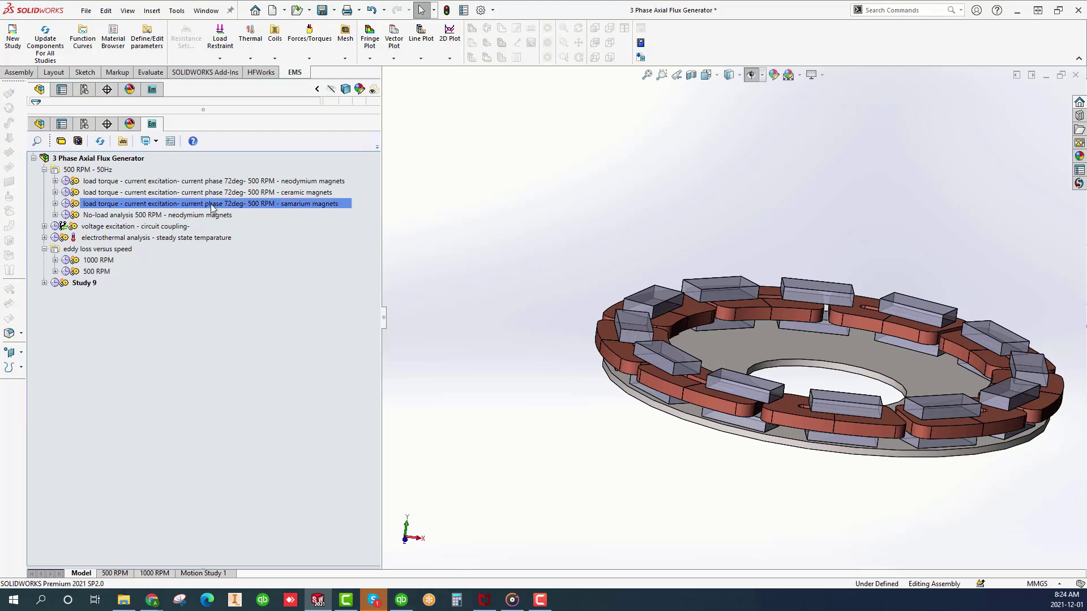
left_click(43, 283)
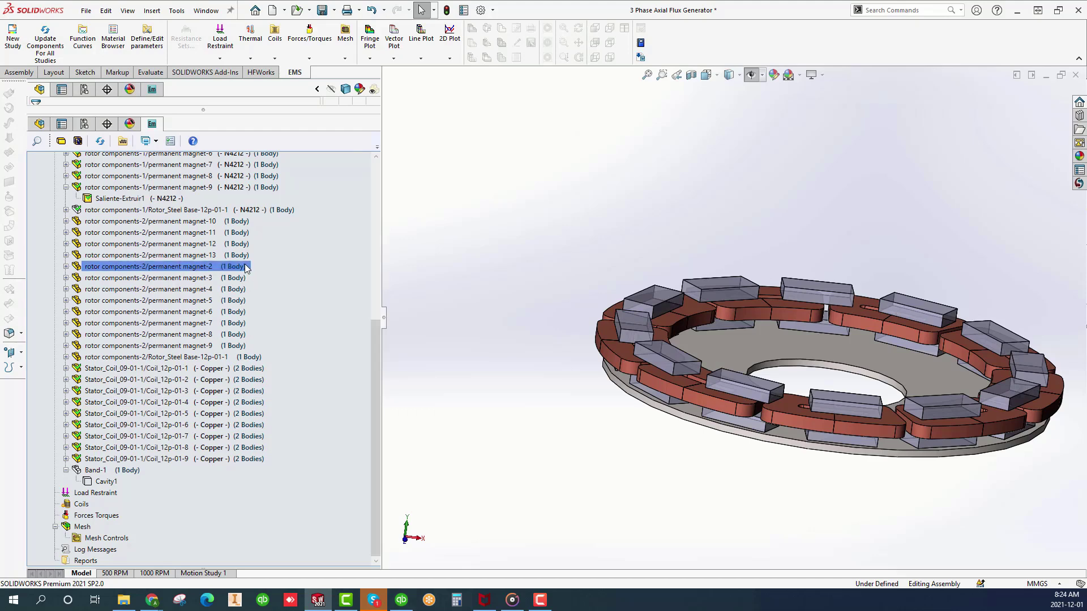
right_click(224, 209)
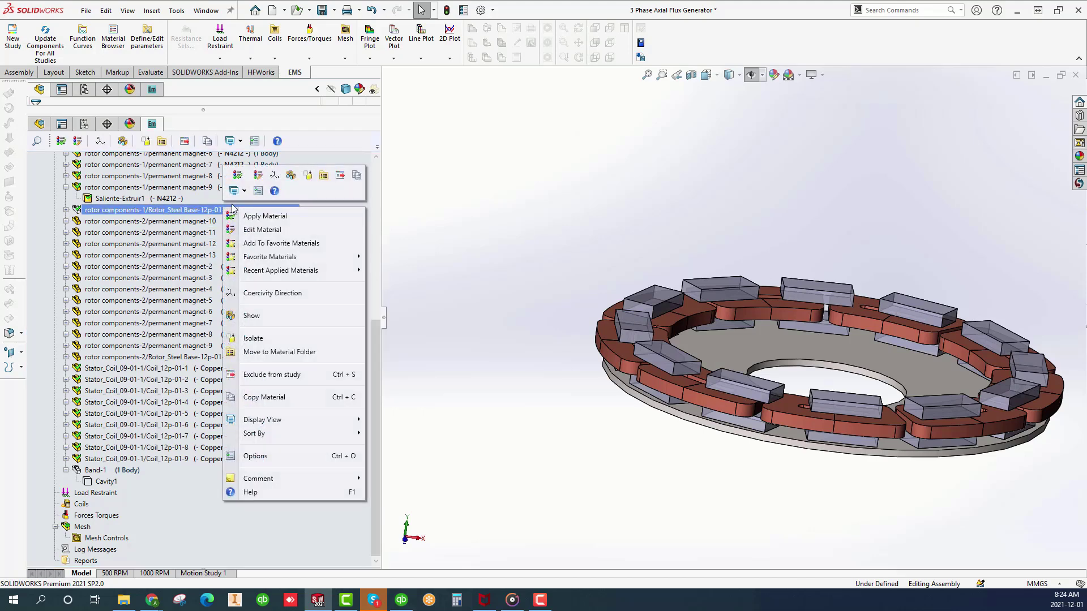
left_click(290, 178)
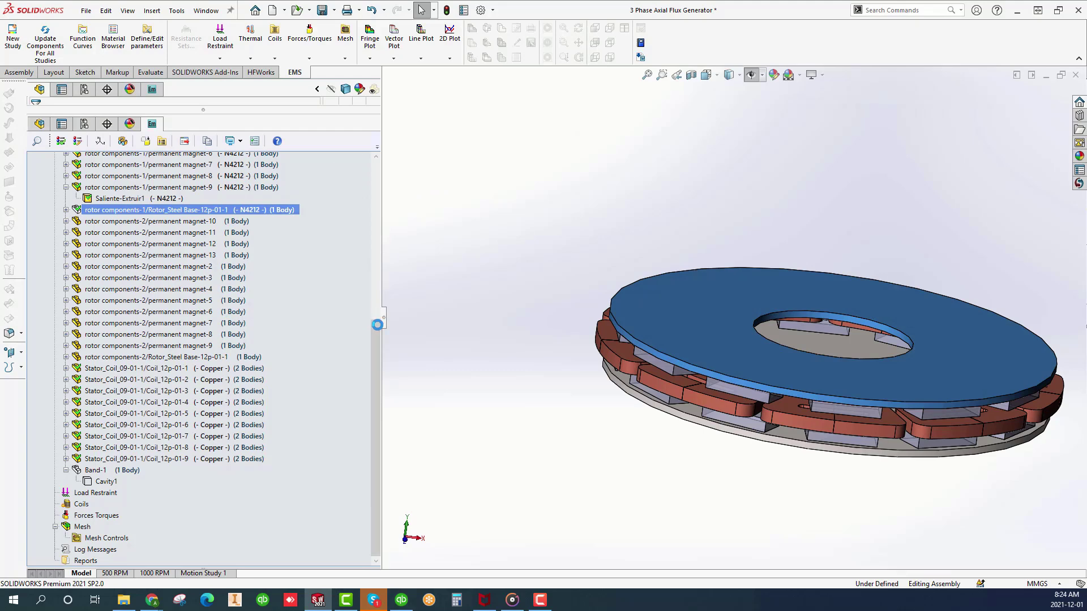
left_click_drag(376, 328, 395, 164)
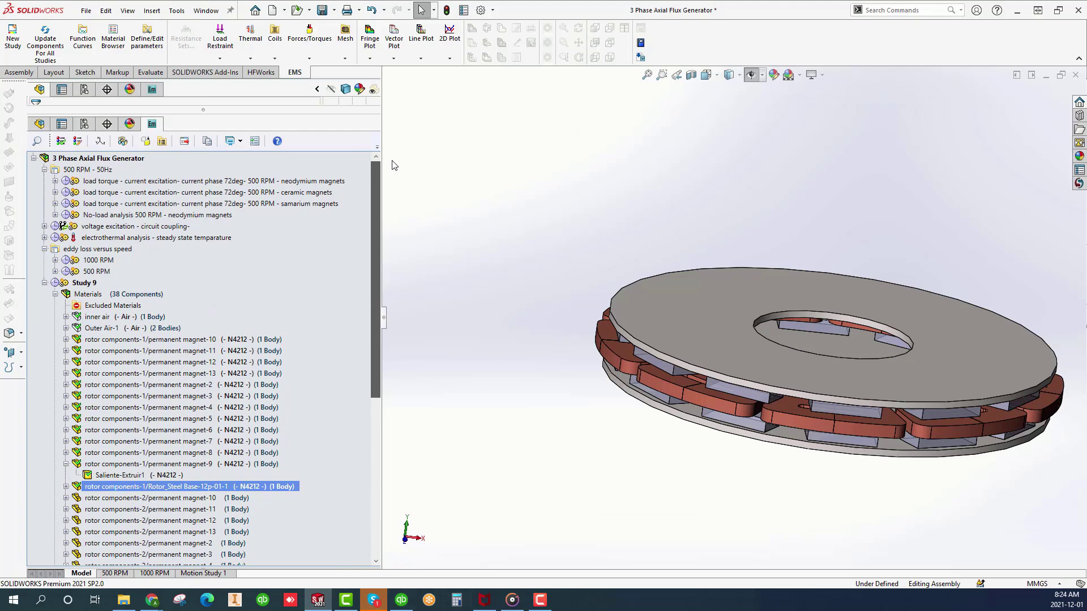
- Collapse Study 9 and check the tooltips of the other listed studies
right_click(82, 283)
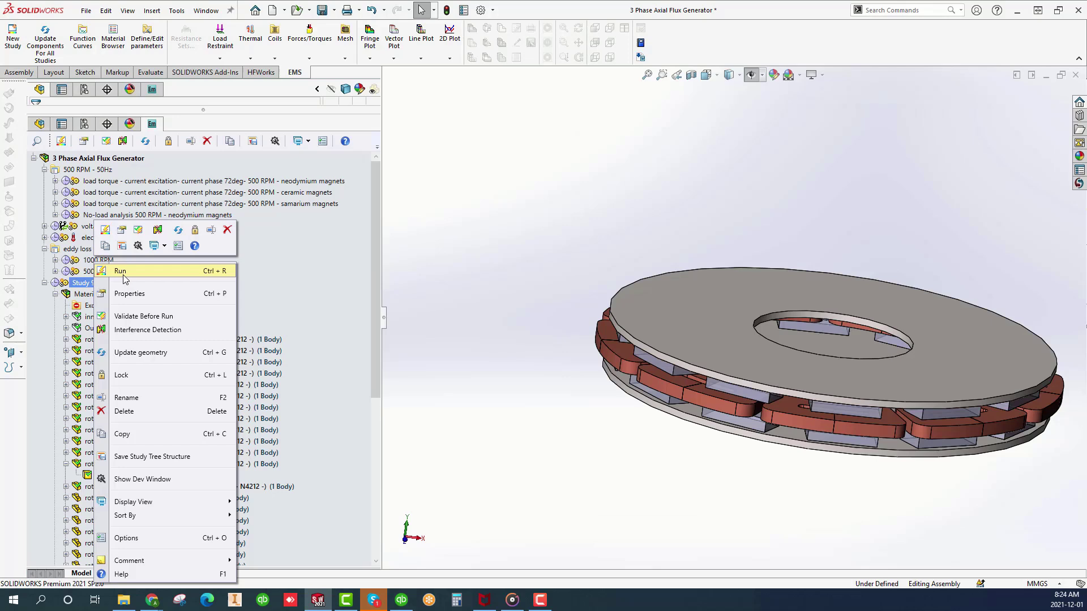
left_click(45, 283)
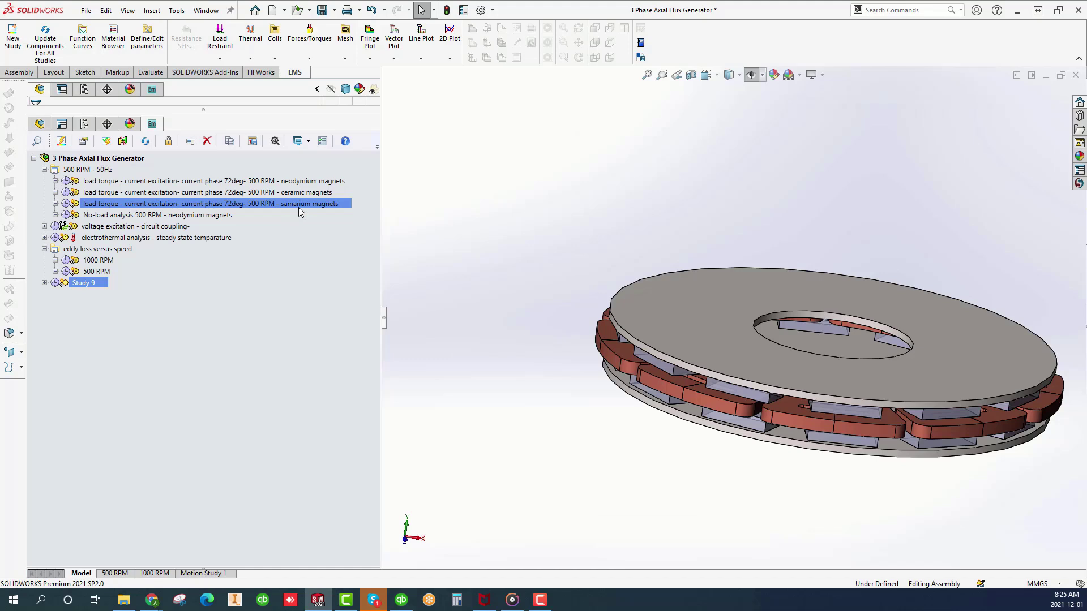
mouse_move(300, 210)
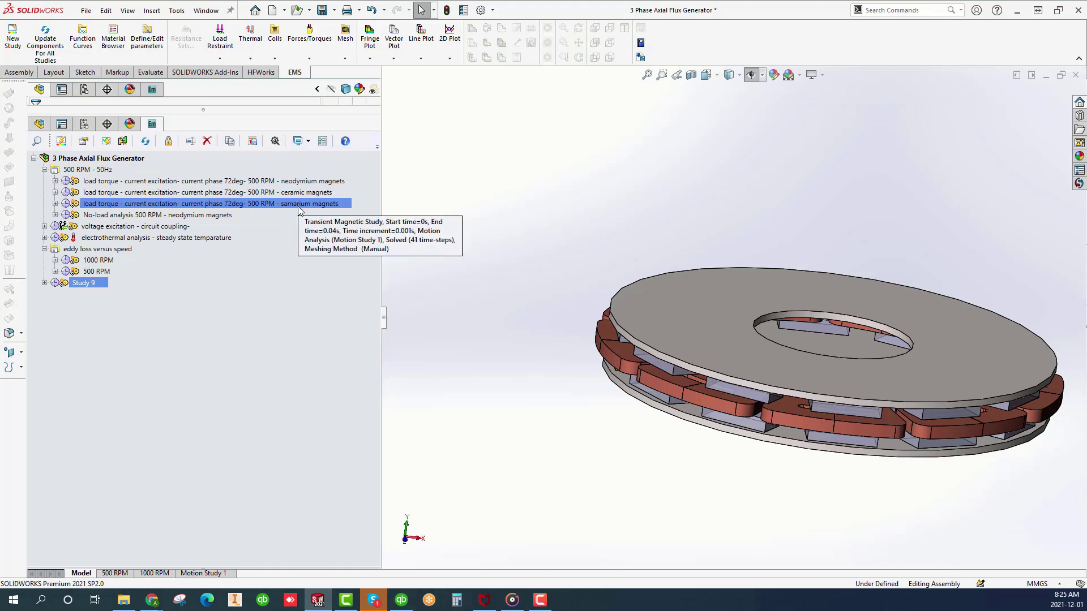
mouse_move(86, 218)
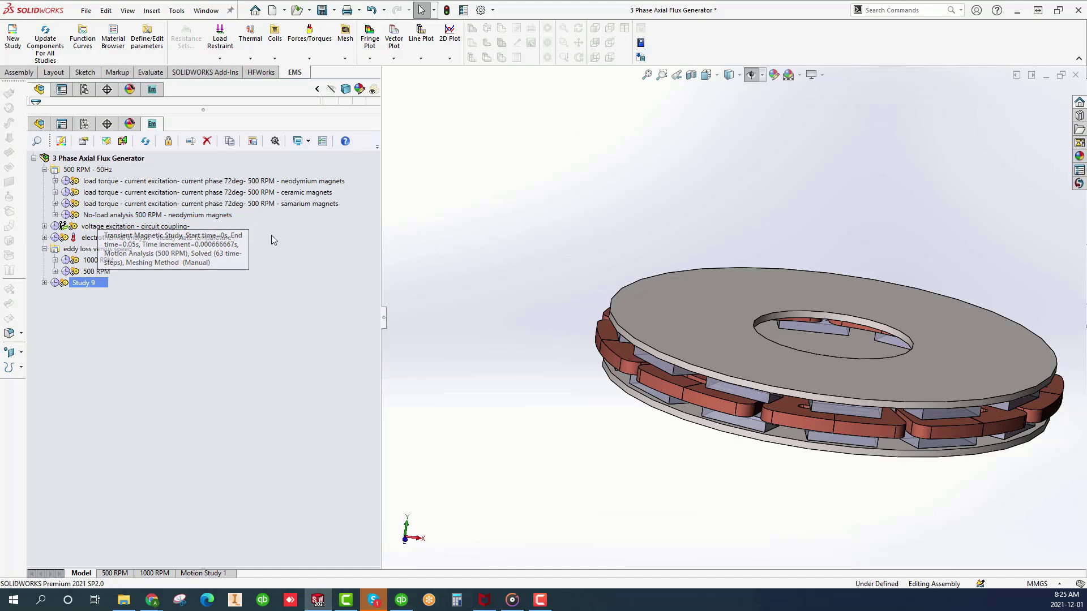
mouse_move(121, 232)
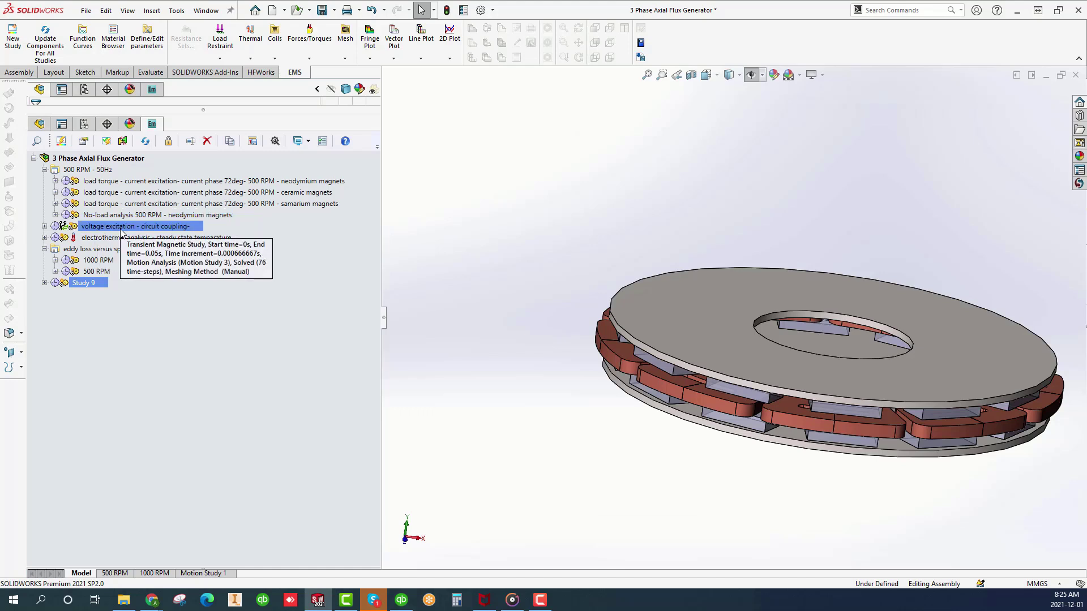
- Display the voltage excitation circuit schematic (V0–V2 driving Windings 1–3), then collapse the study
left_click(45, 226)
left_click(112, 498)
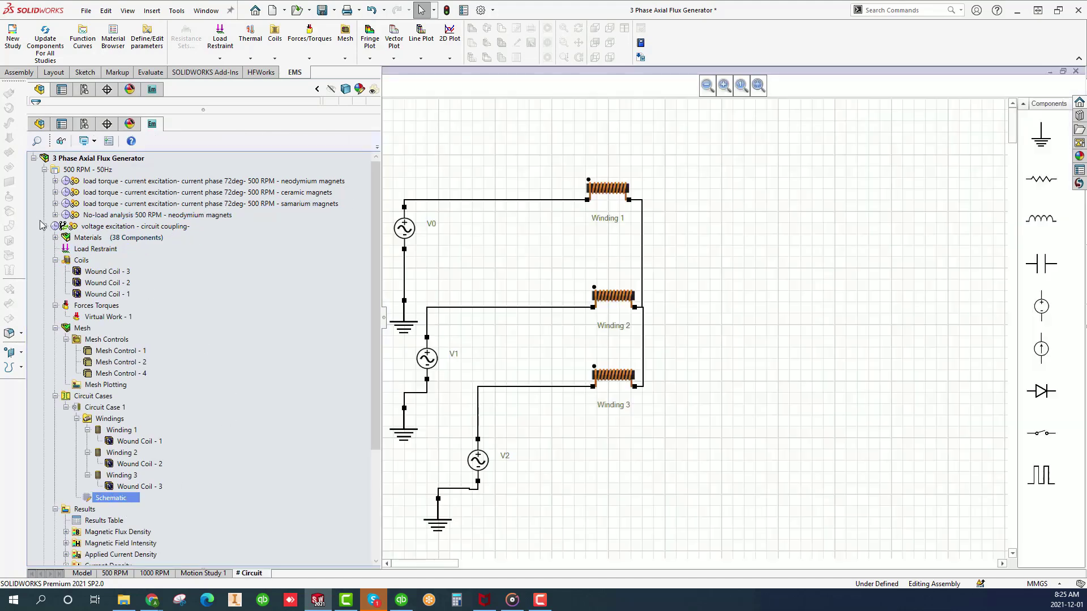
left_click(44, 226)
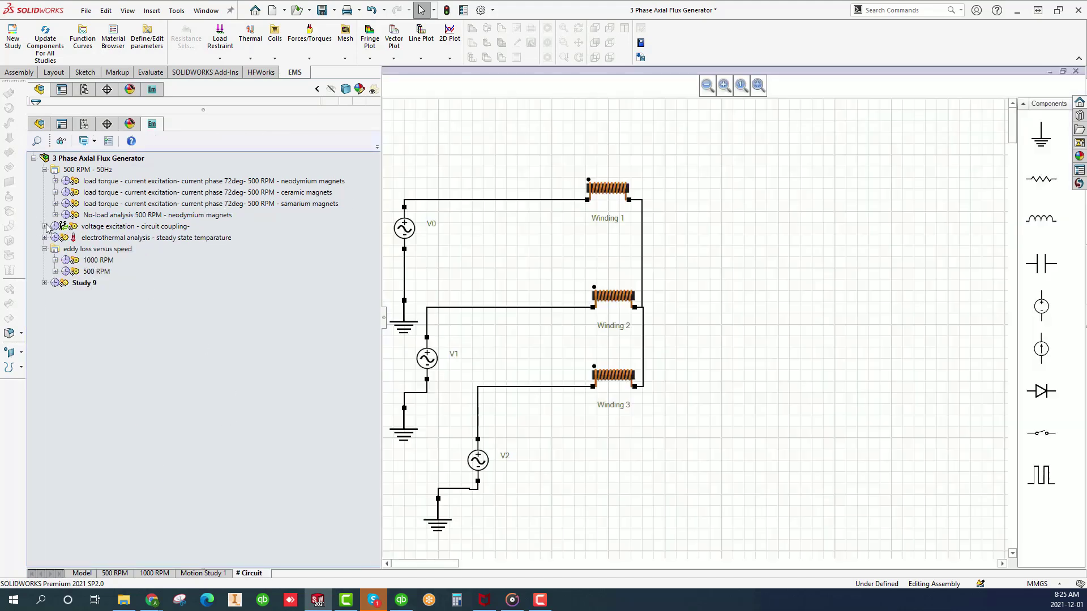
left_click(62, 241)
- Switch to the 500 RPM motion study and expand the neodymium magnets load torque study
left_click(116, 573)
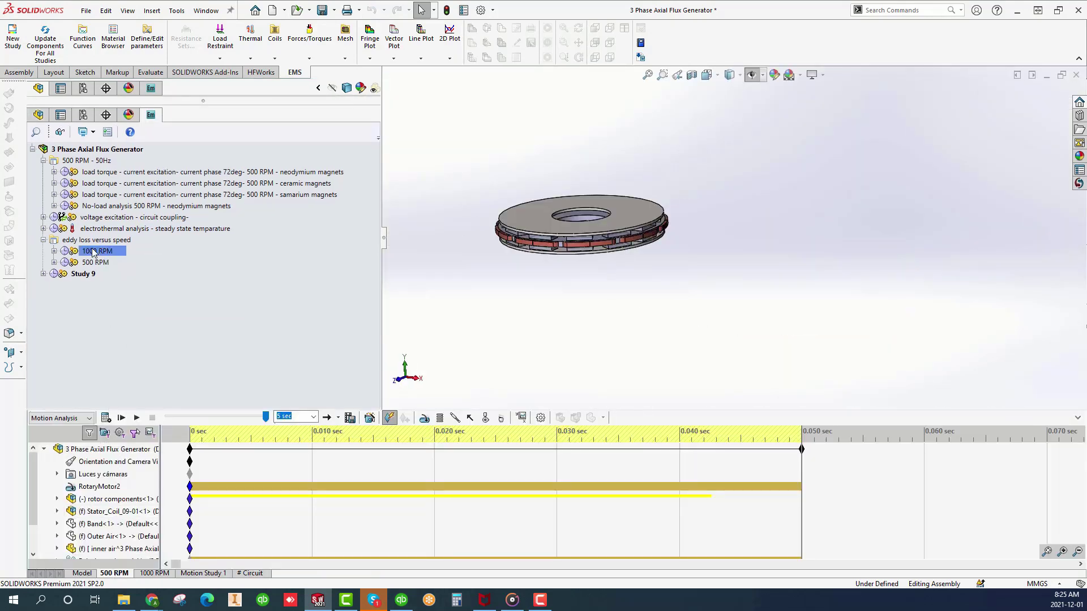
mouse_move(100, 251)
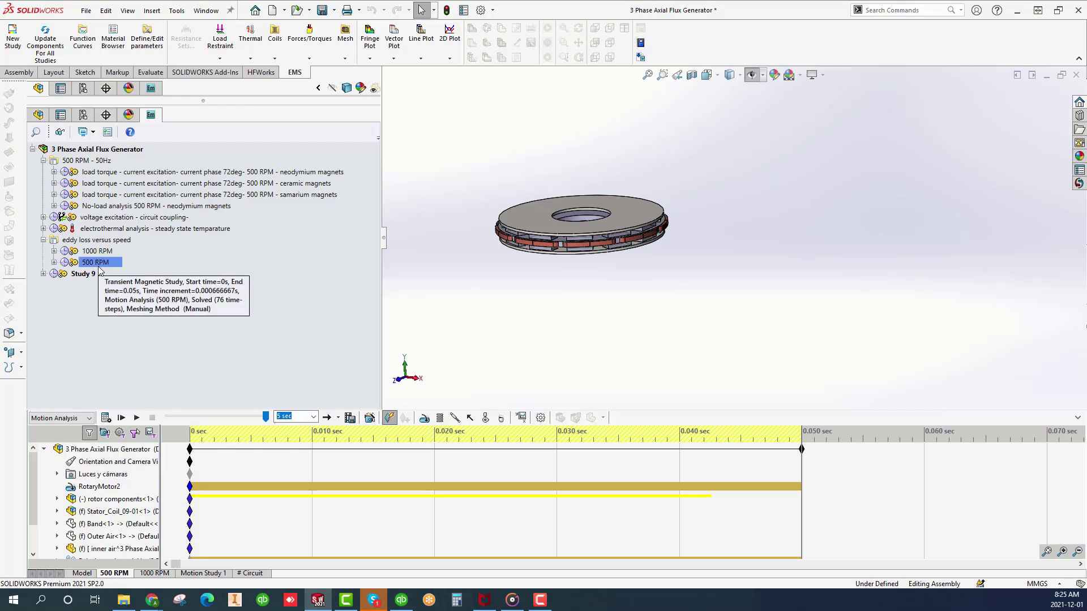
left_click(54, 172)
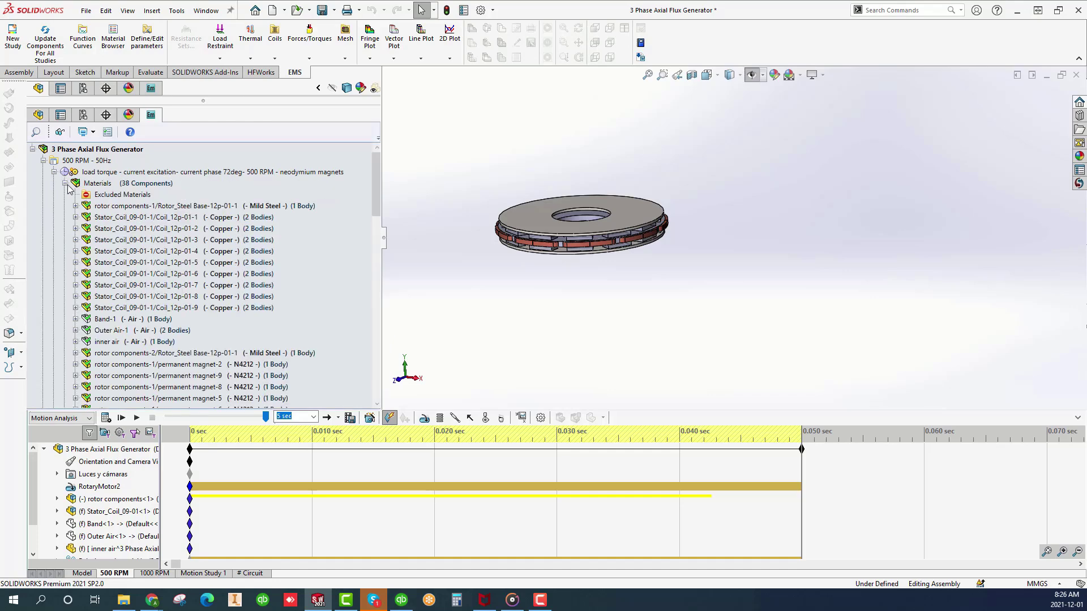
left_click_drag(374, 210, 395, 366)
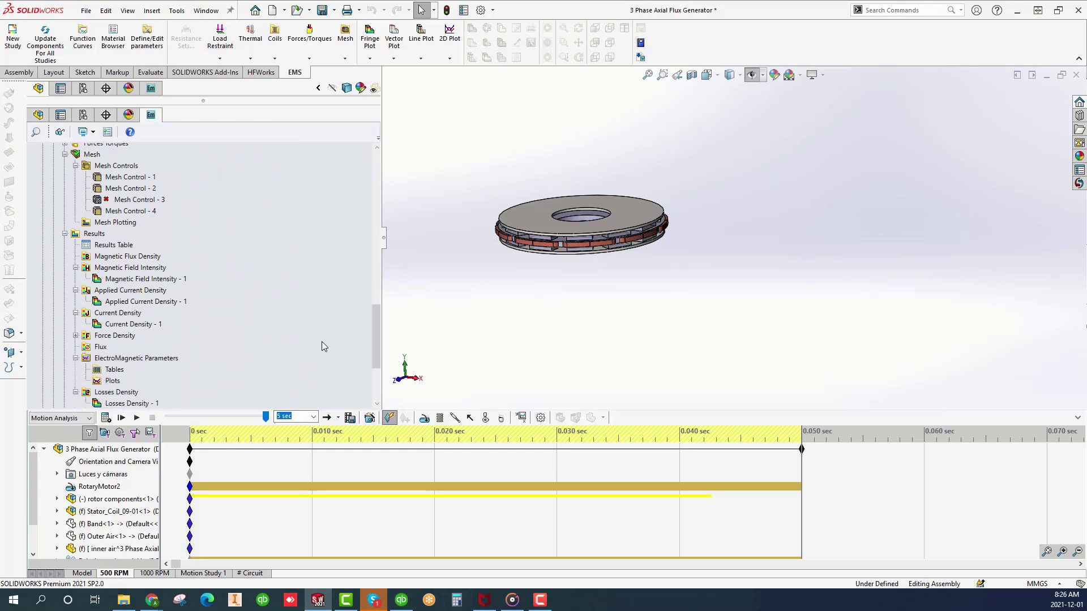
- Browse the study's Results items down to Losses Density - 1
left_click(82, 236)
left_click(99, 246)
left_click(109, 258)
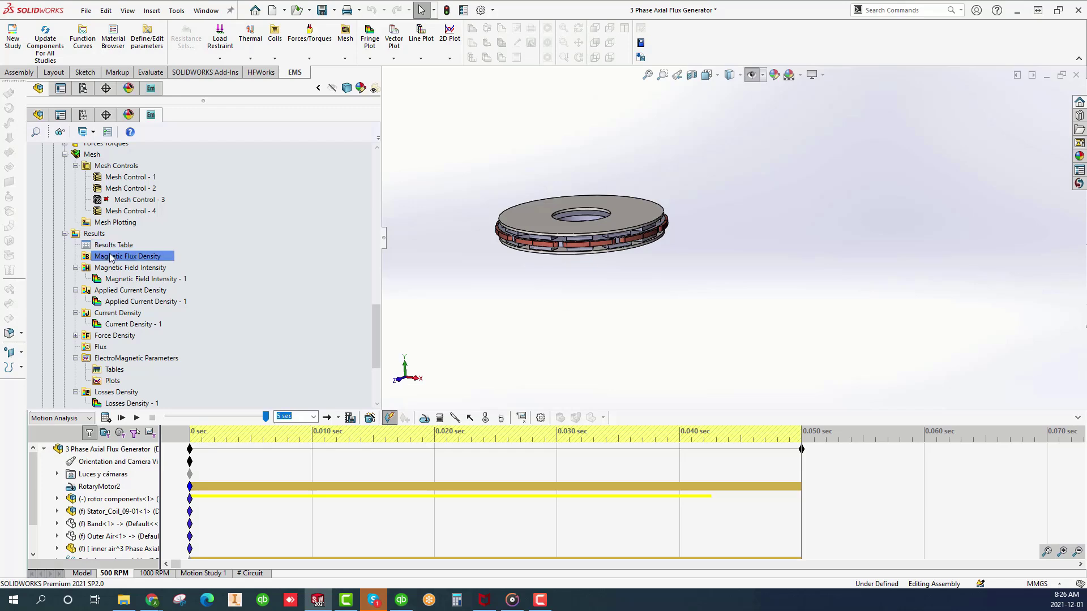
left_click(116, 279)
left_click(124, 302)
left_click(129, 323)
left_click(136, 358)
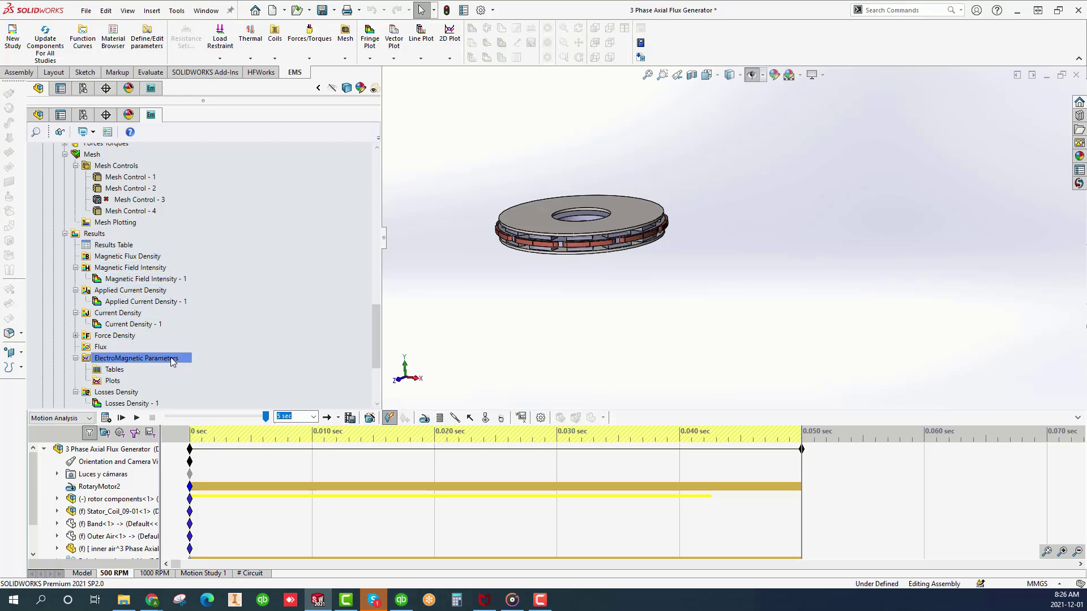
scroll(136, 374, "down", 1)
left_click(134, 375)
- Move back up the result items and select the load torque study's Results Table
left_click(136, 251)
left_click(114, 218)
left_click(133, 275)
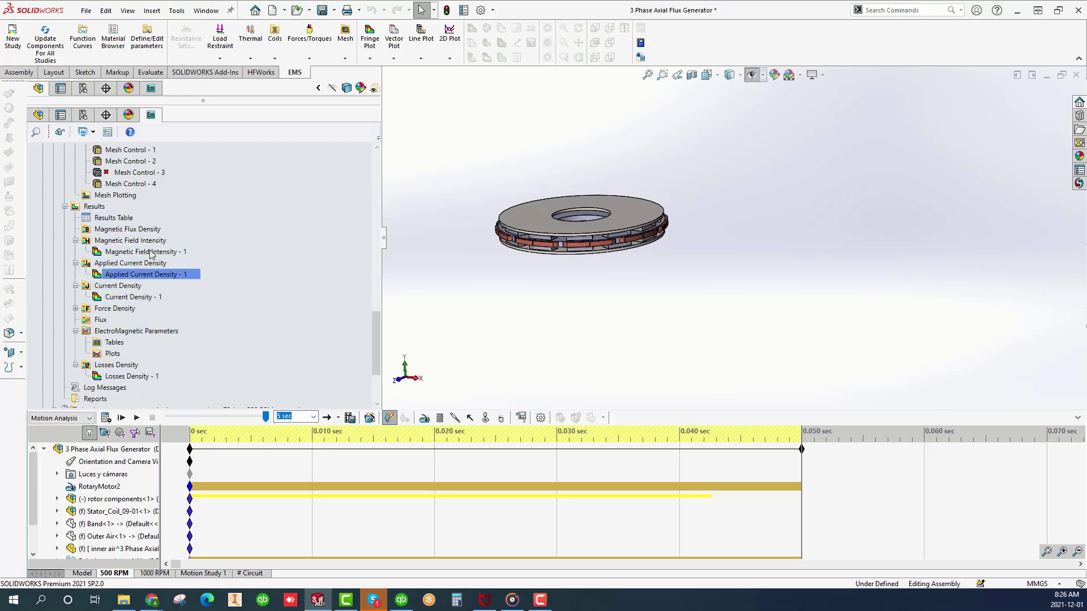
left_click(89, 220)
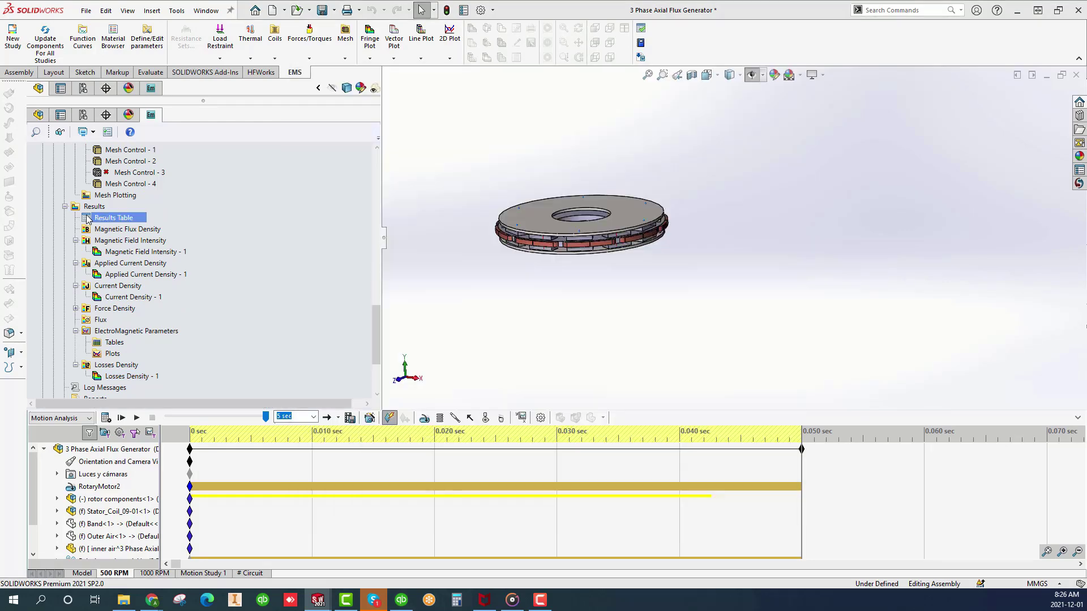
- Show the Torque (N.m) results and pick the Virtual Work - 1 Ty value, 2.805491e+001 N·m
left_click_drag(1031, 43, 644, 77)
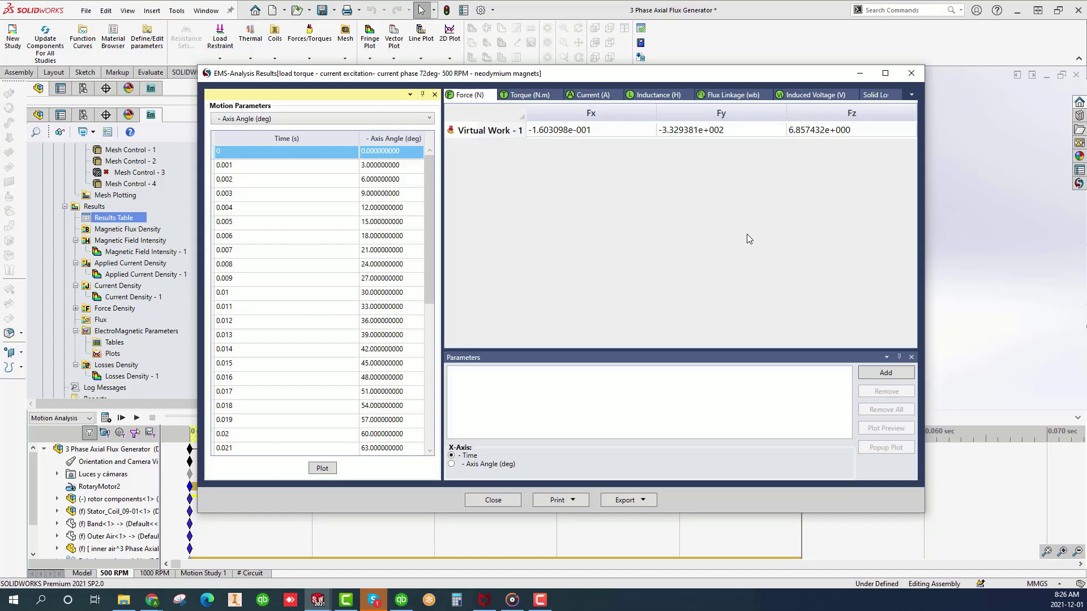
left_click(911, 95)
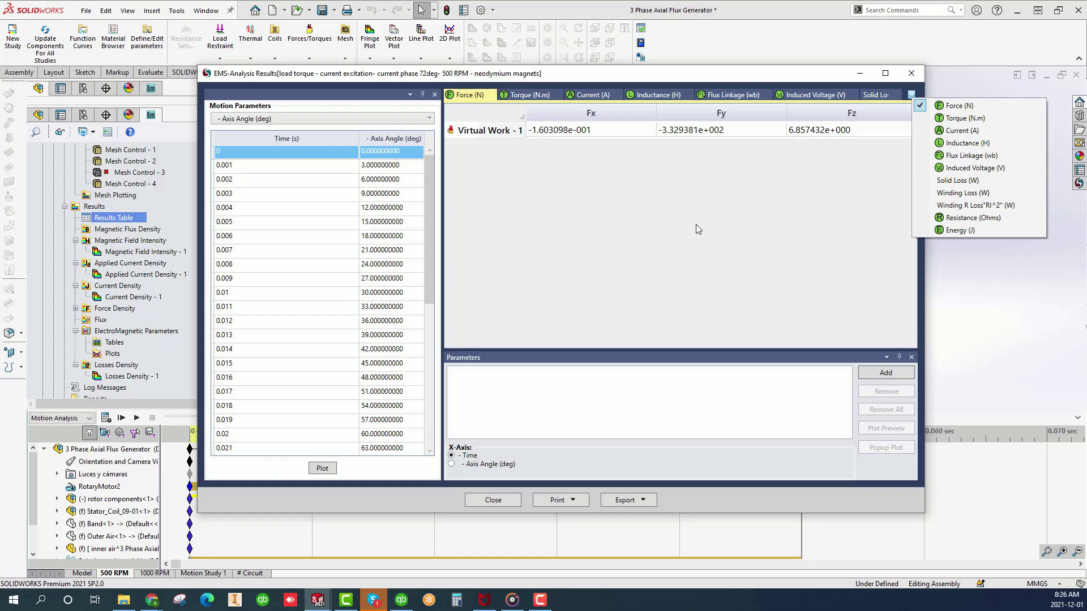
left_click(522, 94)
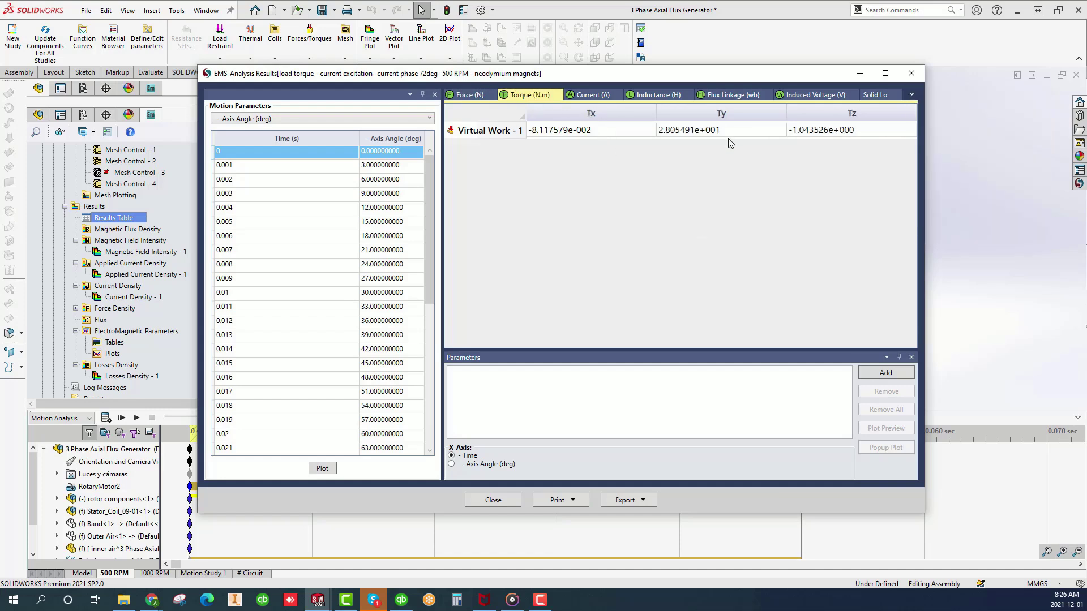
left_click(705, 132)
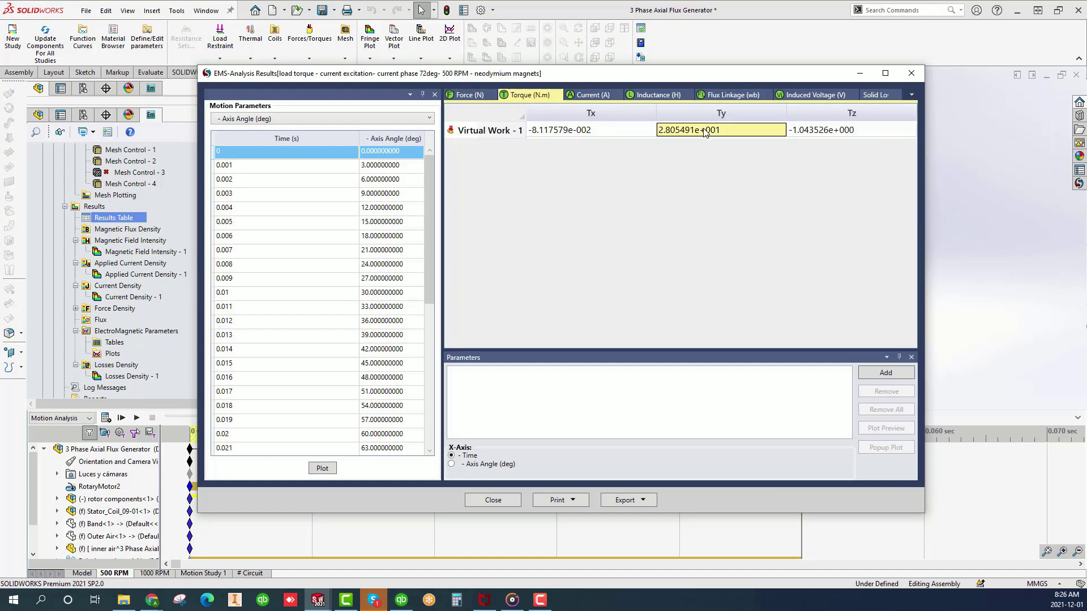
- Add the Virtual Work - 1 Ty torque to plot parameters and chart it smoothed over time
left_click(880, 378)
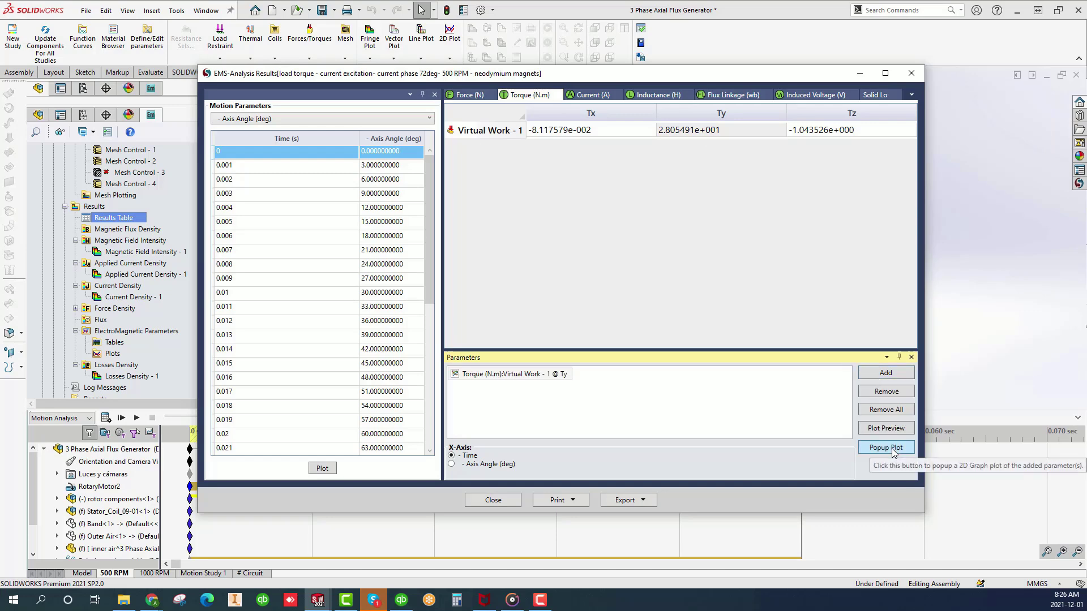
left_click(892, 448)
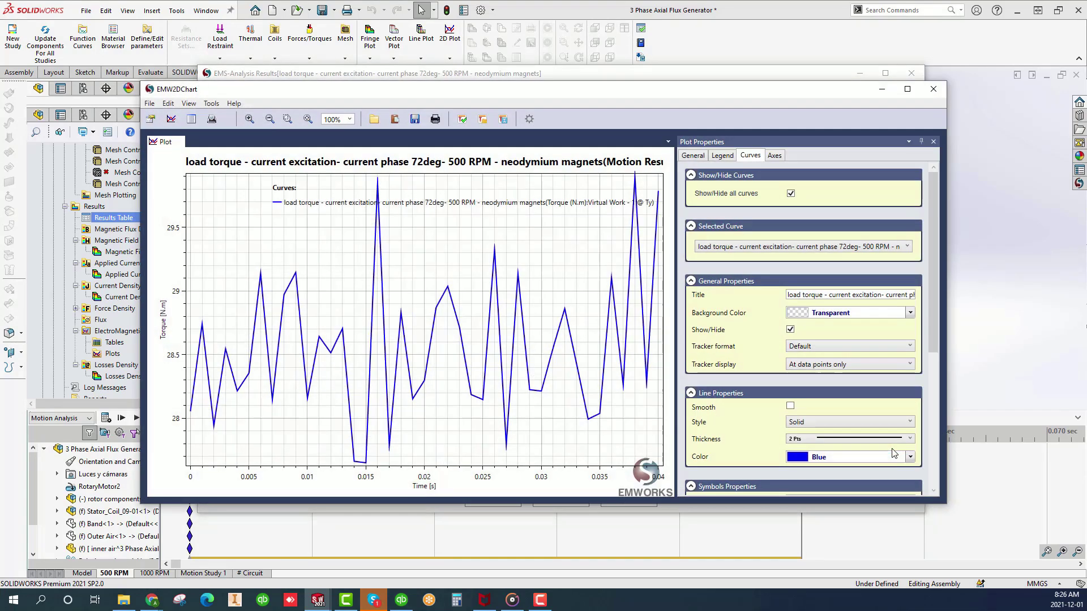
left_click(791, 407)
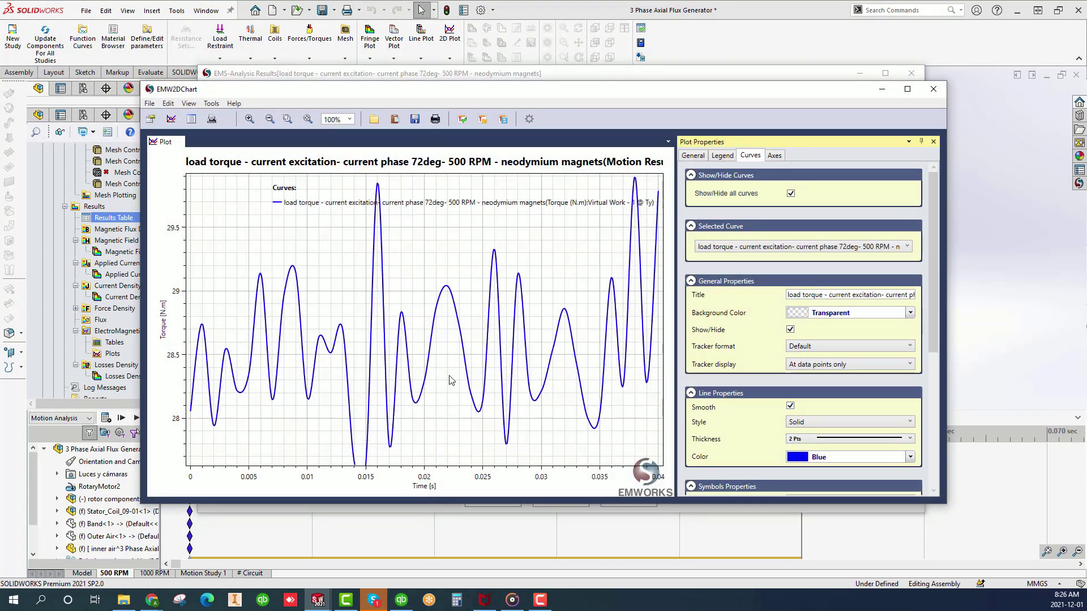
- Review the torque chart's File menu options for saving and exporting the plot
left_click(149, 104)
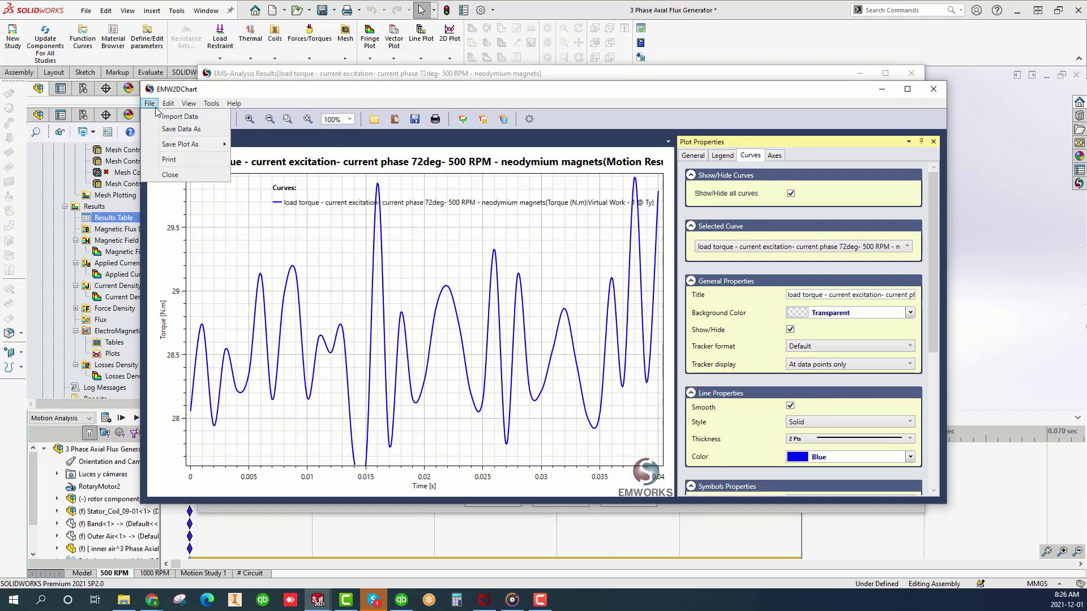
mouse_move(184, 145)
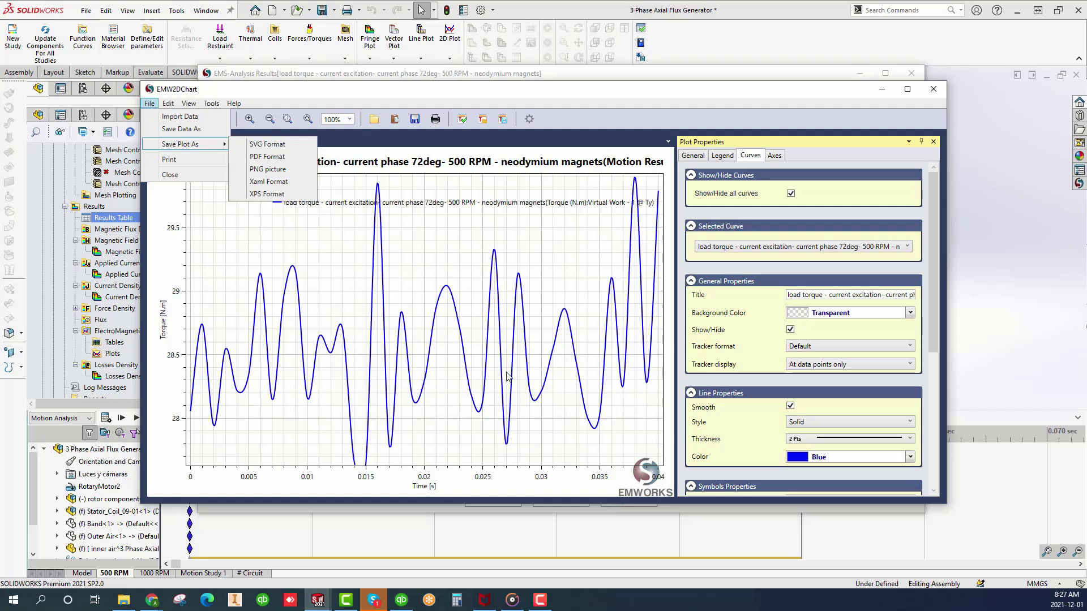
left_click(445, 382)
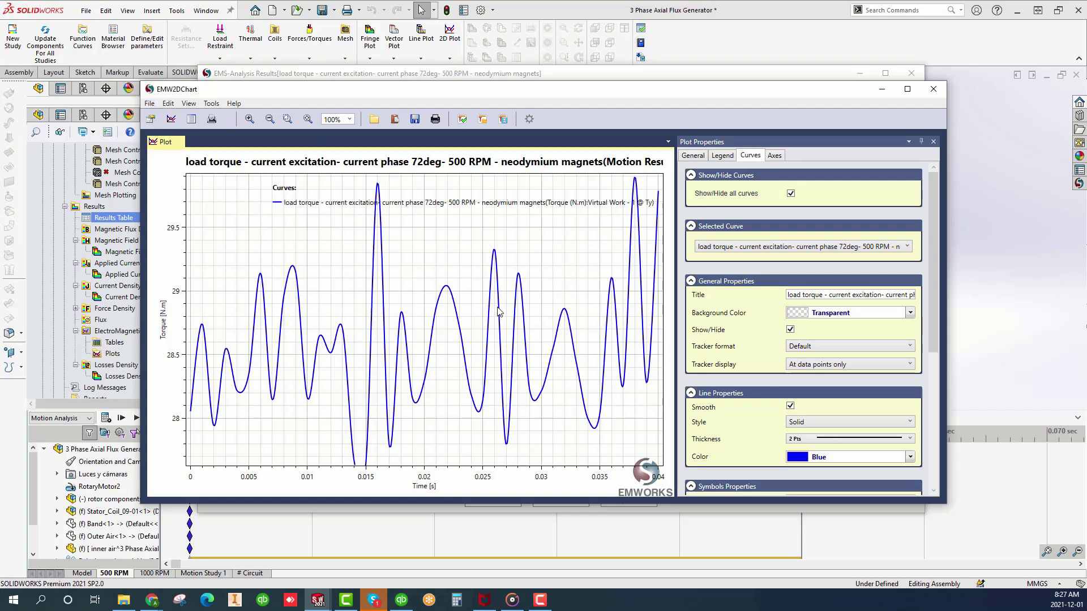
left_click(152, 106)
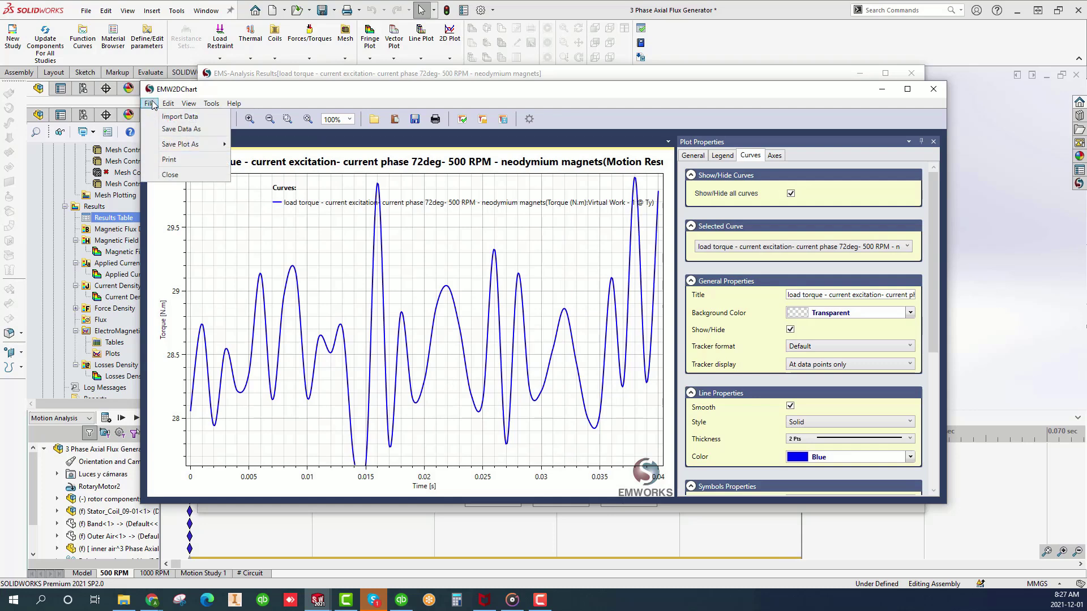
mouse_move(180, 147)
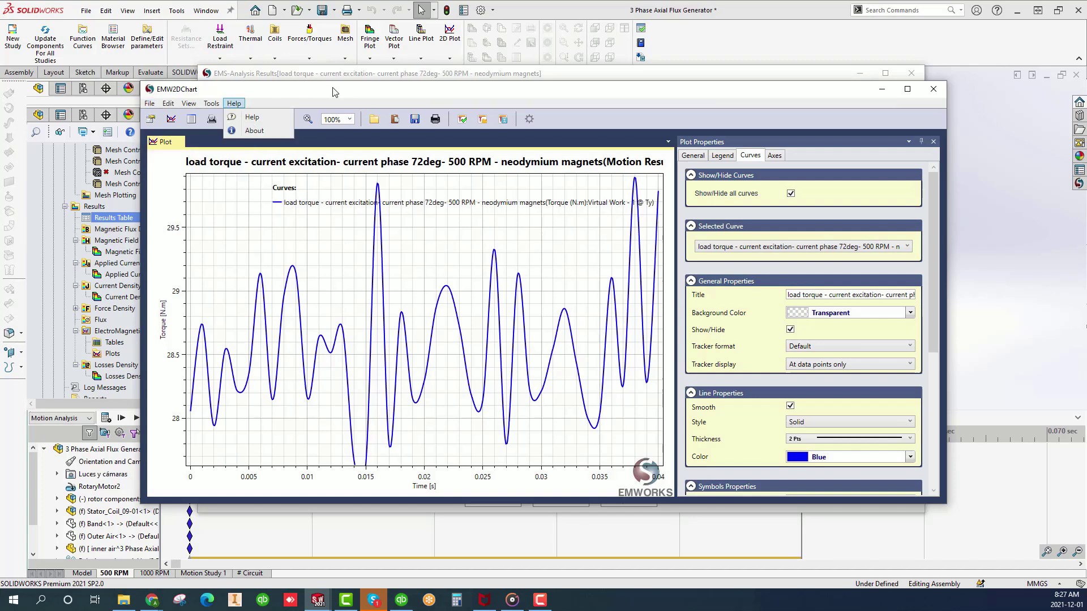
left_click(193, 118)
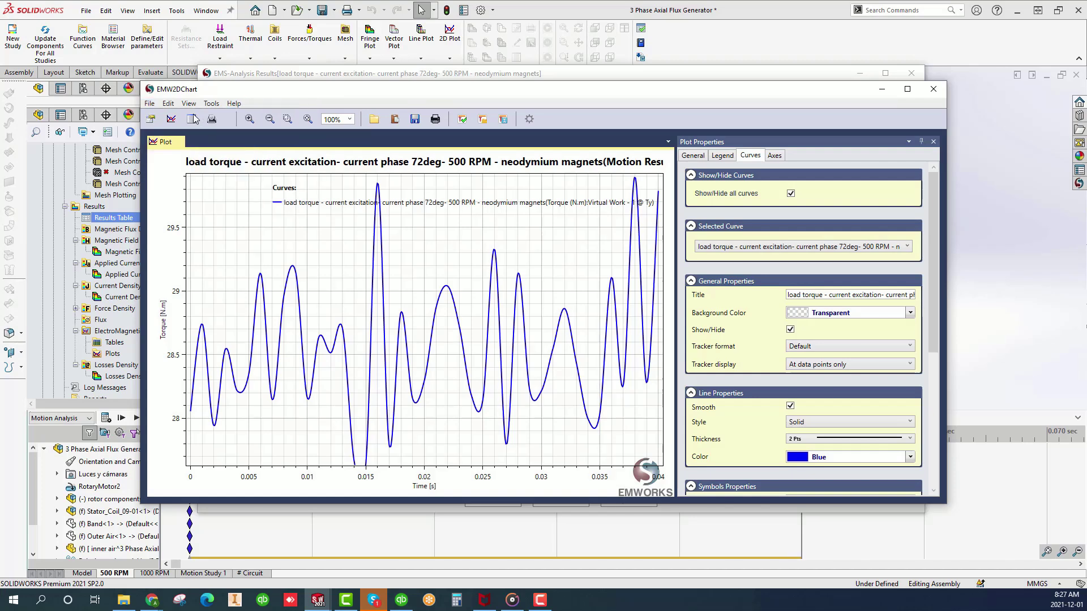
- List the torque curve's data points, cancel saving them, and close EMW2DChart
left_click(192, 119)
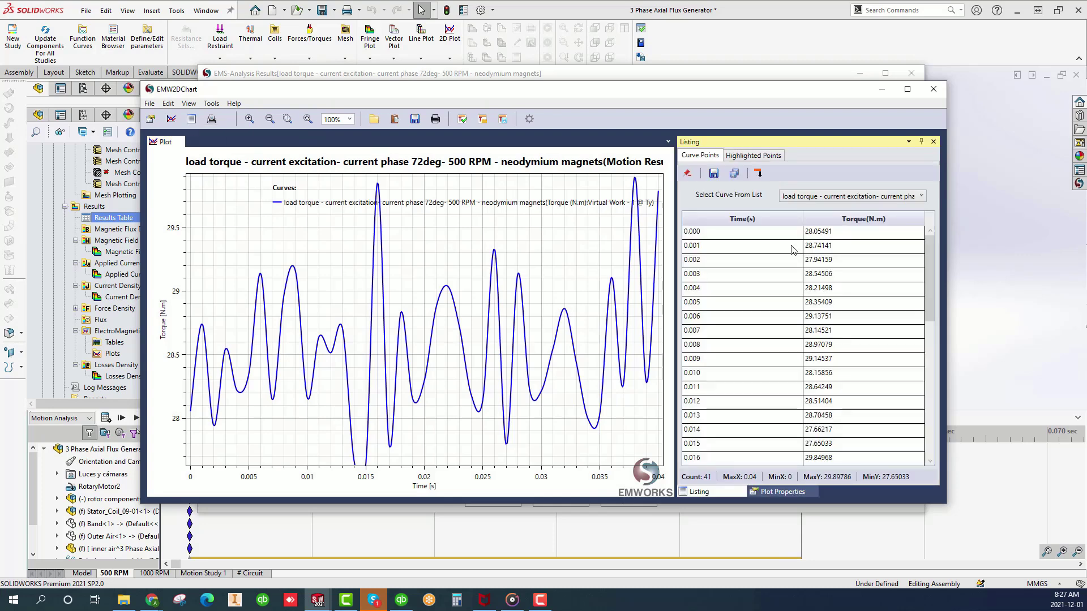
left_click(714, 173)
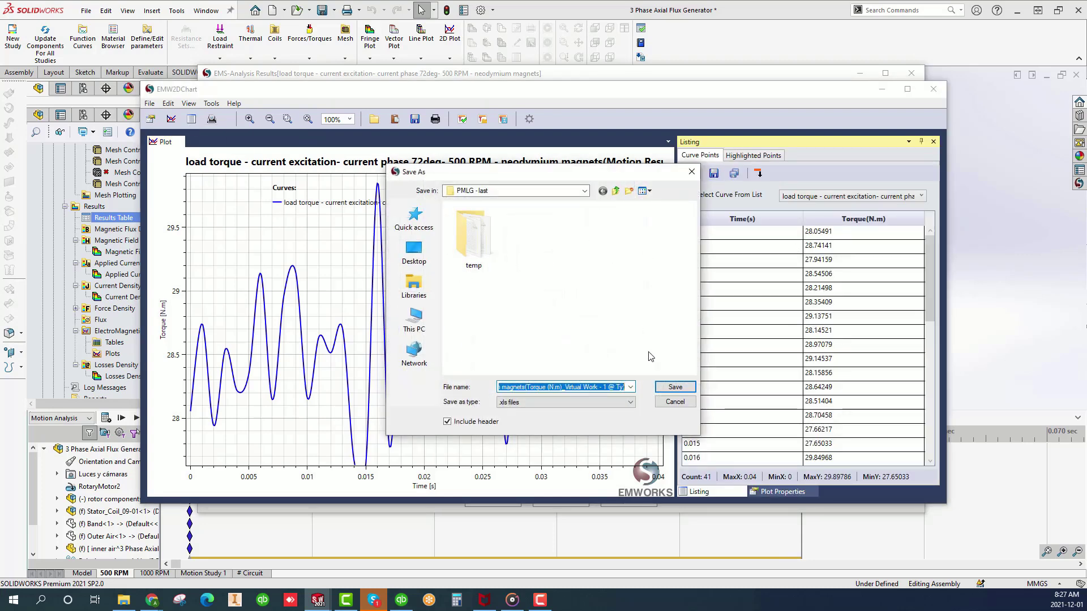
left_click(630, 403)
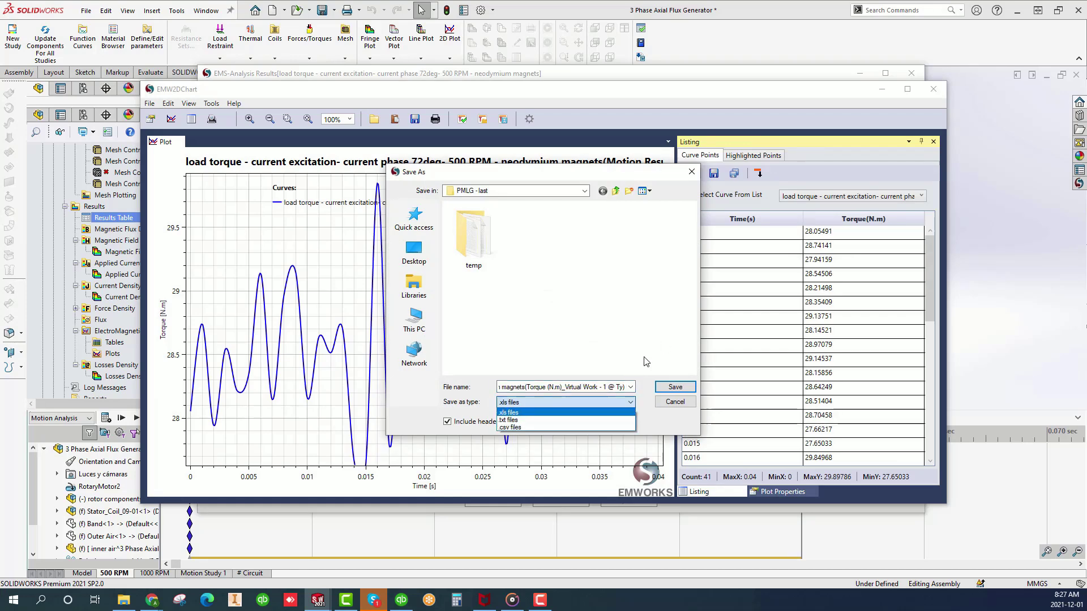
left_click(681, 403)
left_click(679, 403)
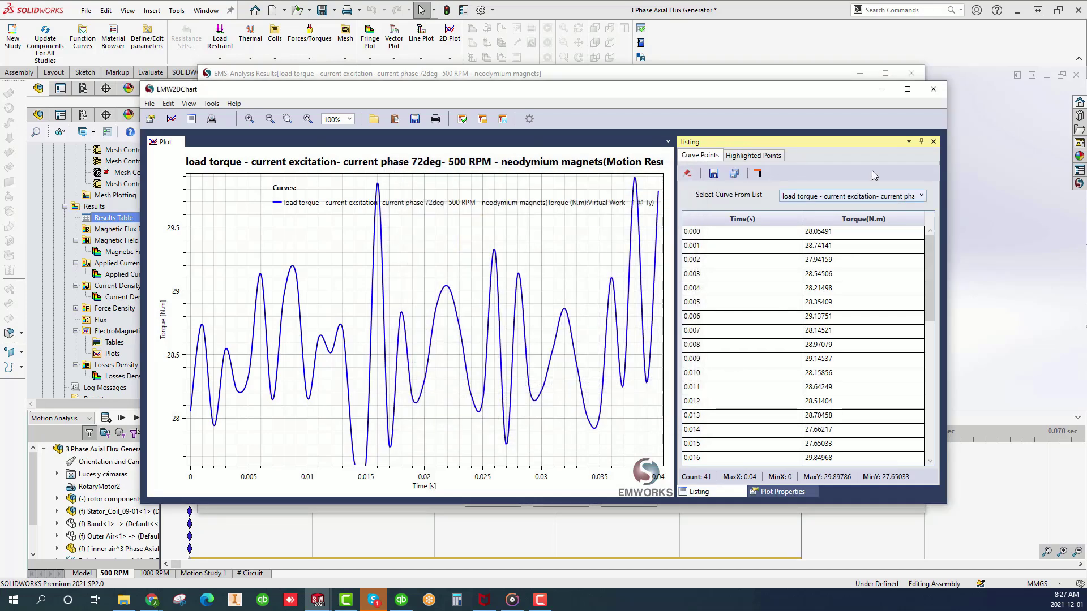
left_click(934, 90)
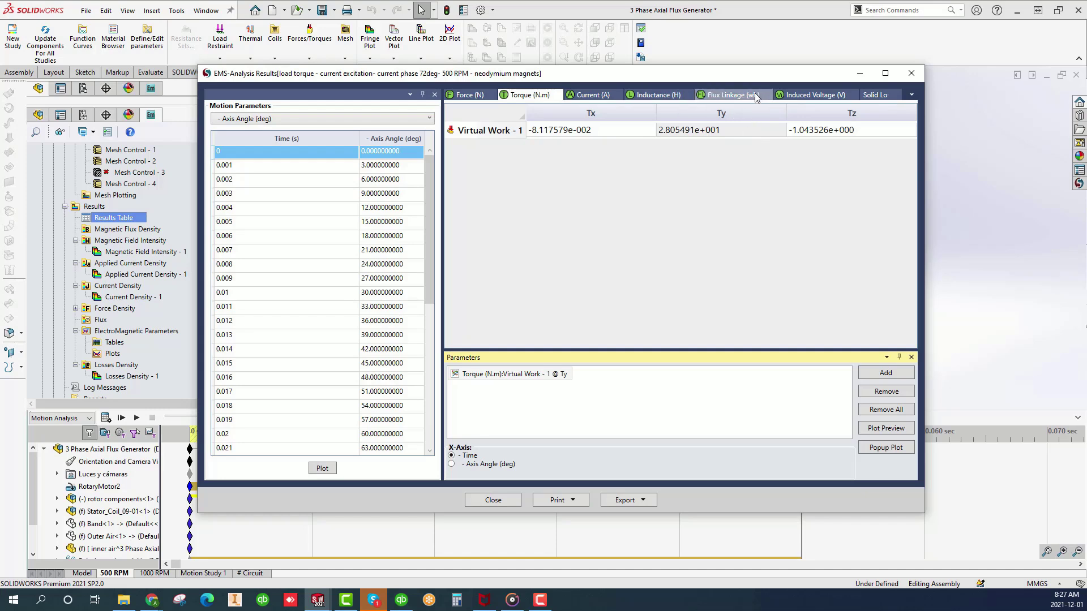
- Add the induced voltages of Wound Coils 1–3 to plot parameters and view their ±34 V chart
left_click(799, 96)
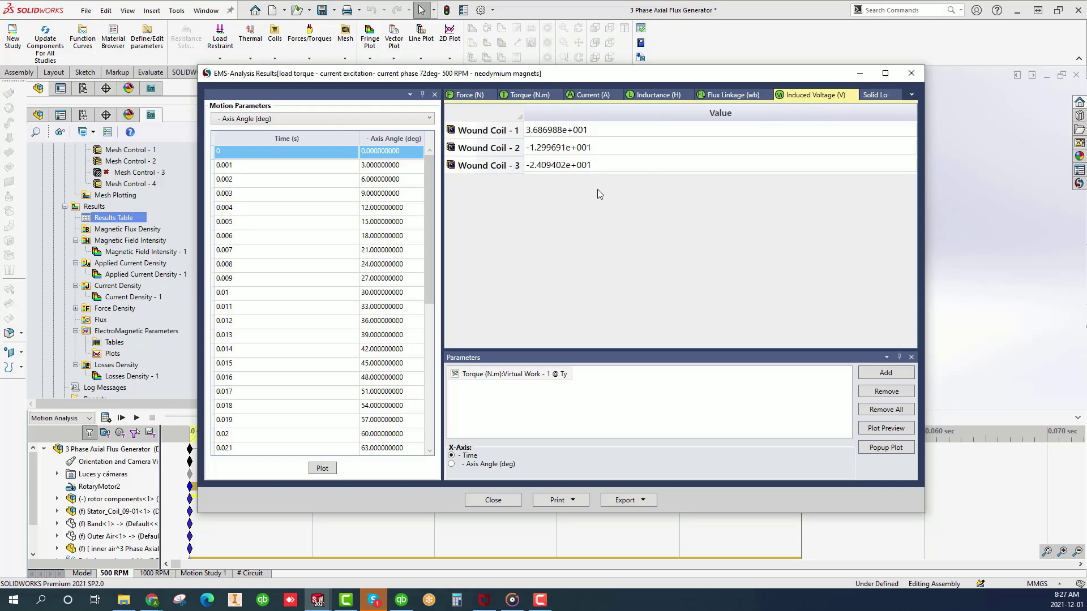
left_click(593, 136)
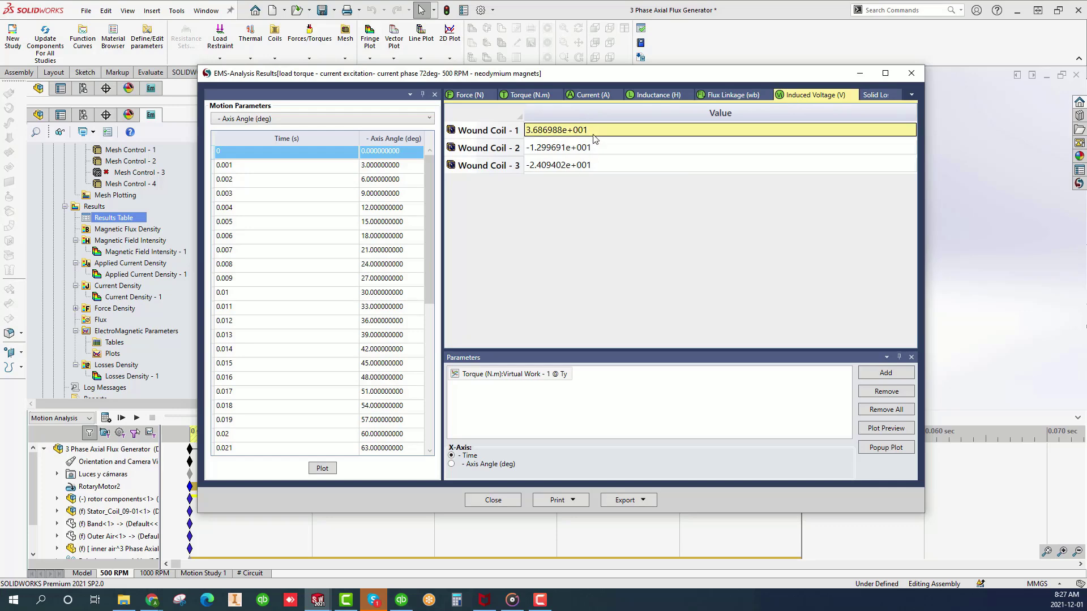
left_click(599, 165, "shift")
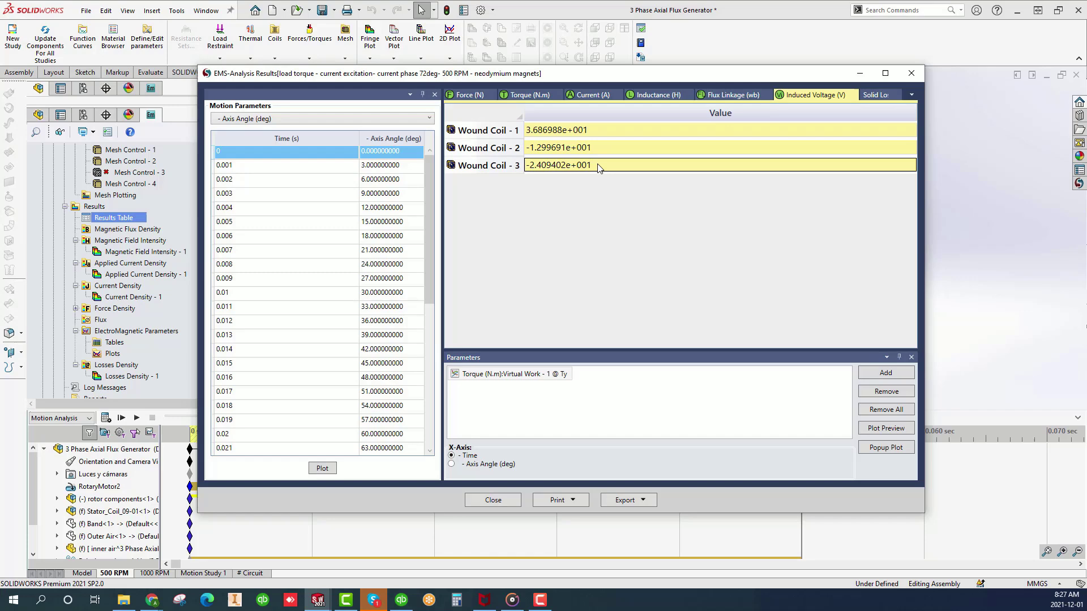
left_click(881, 374)
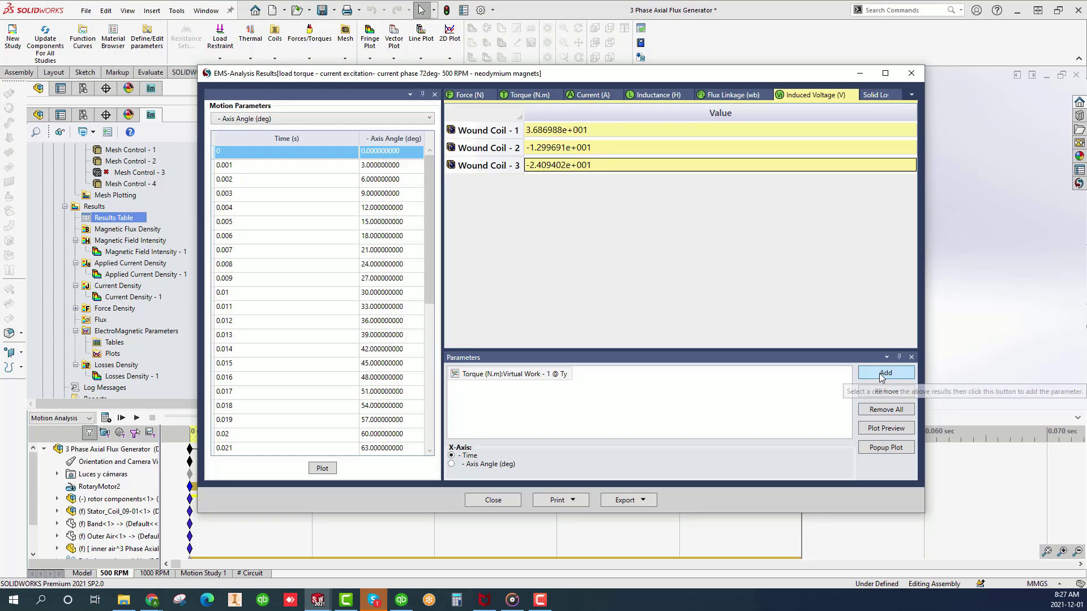
left_click(890, 451)
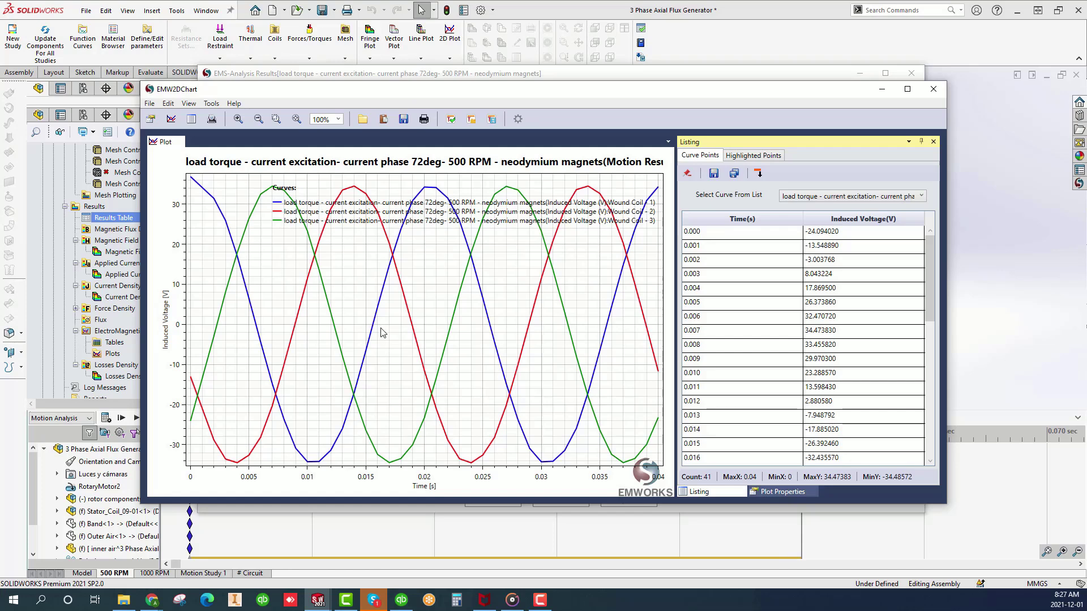
left_click(934, 89)
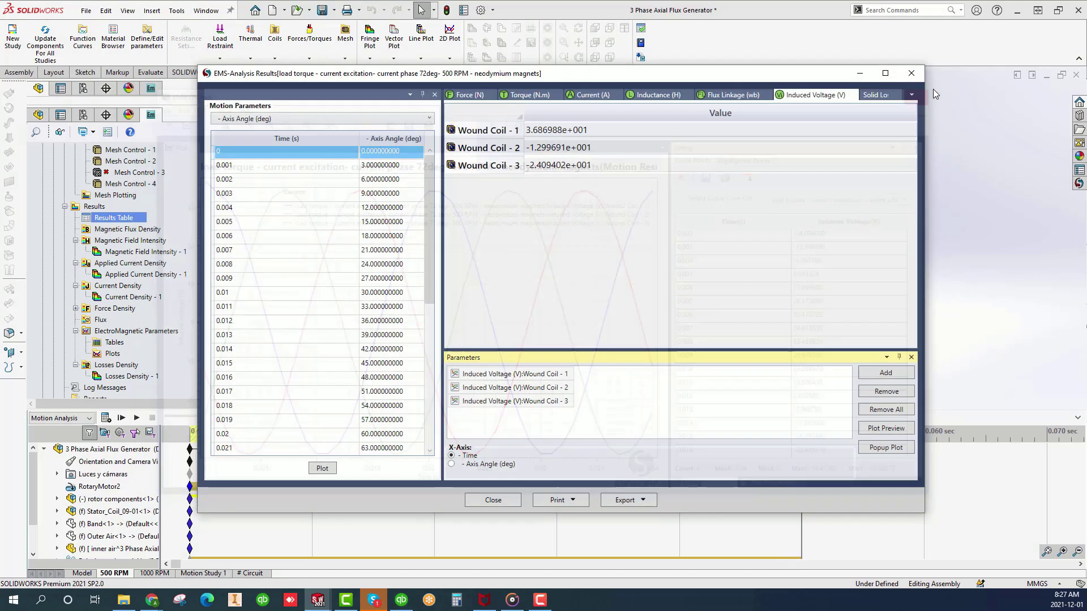
- Plot rotor axis angle versus time, read values along the curve, and keep Axis Angle as motion parameter
left_click(322, 469)
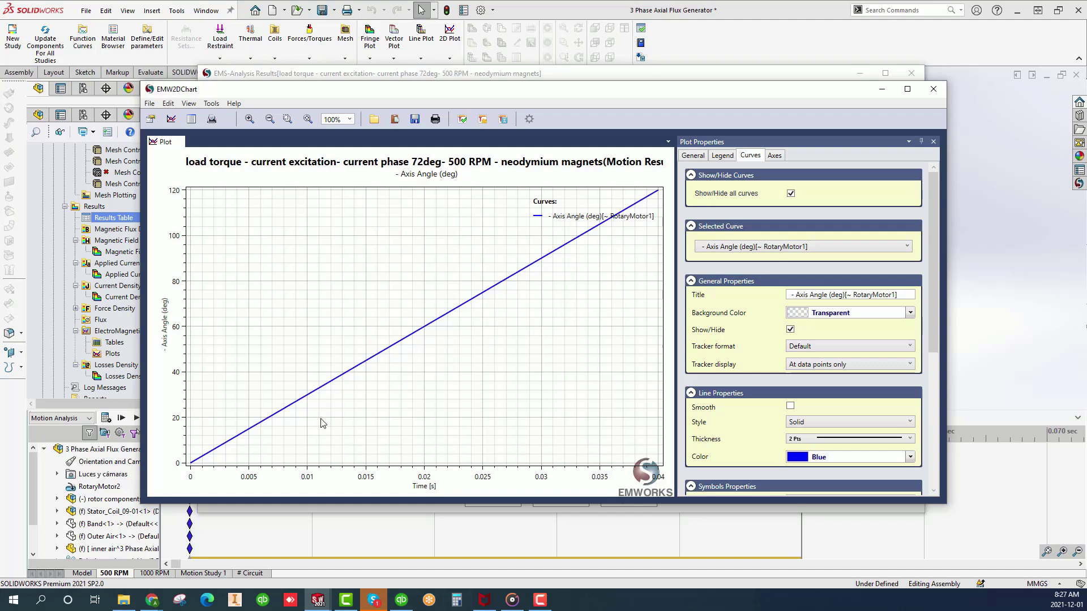
left_click_drag(301, 409, 379, 362)
left_click(934, 89)
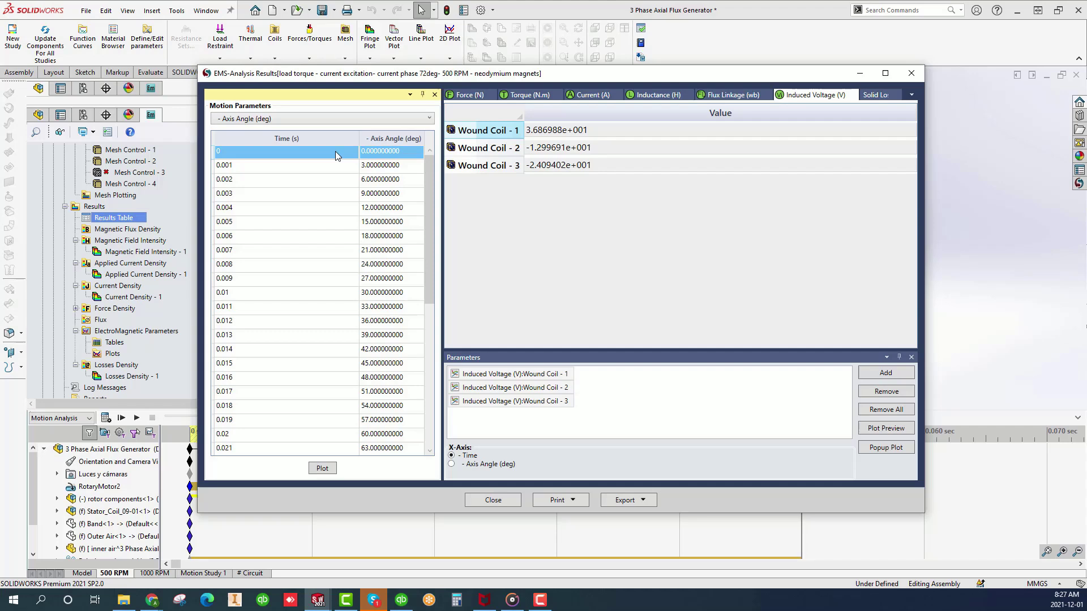
left_click(305, 119)
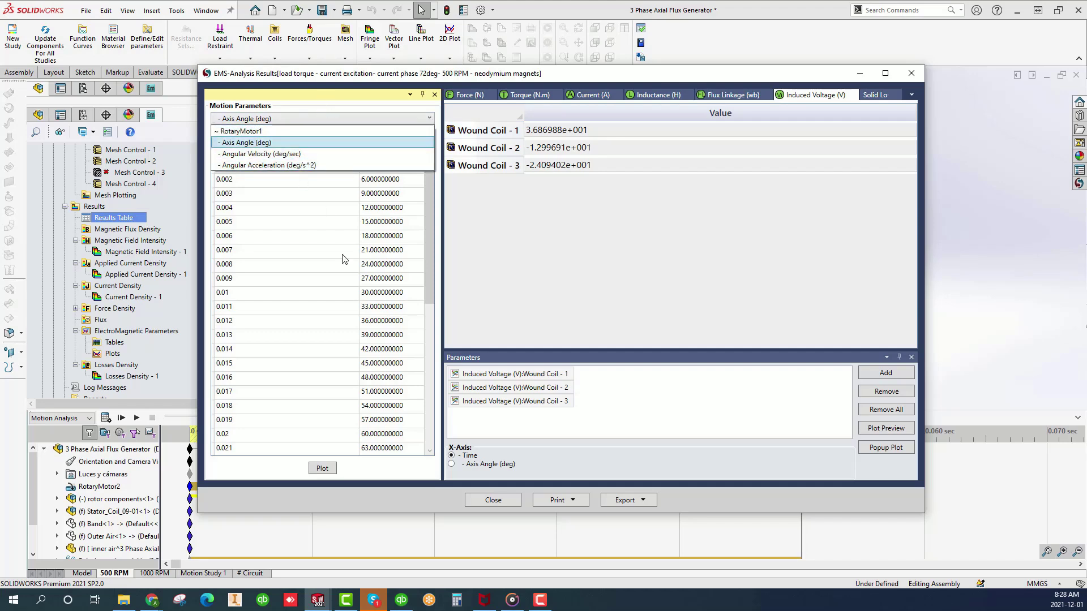
left_click(493, 506)
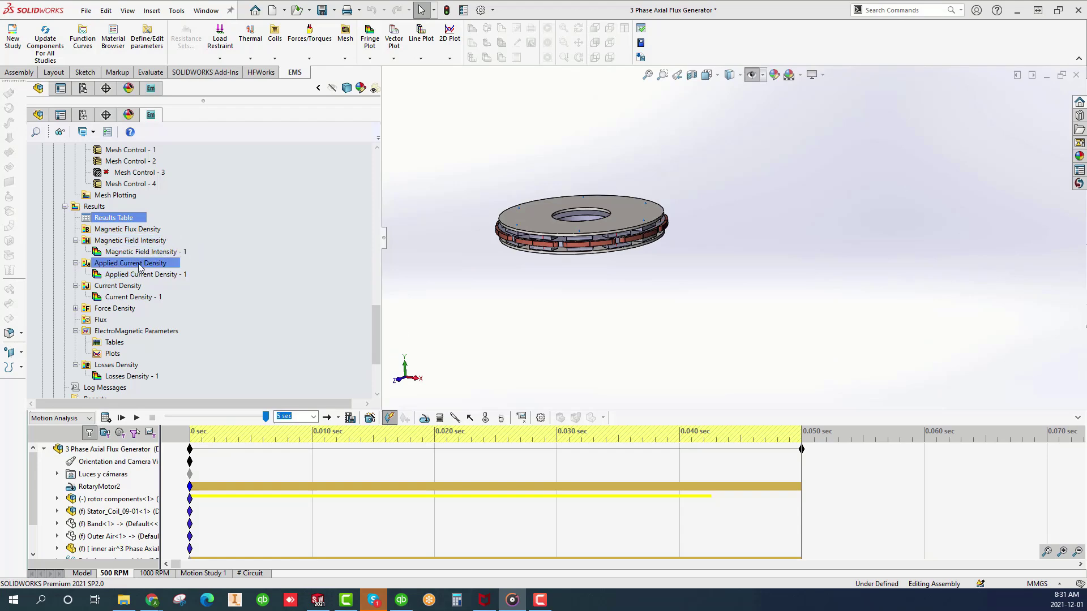
- Create an unclipped 3D fringe flux density plot at time step 6 (0.005 sec)
right_click(154, 232)
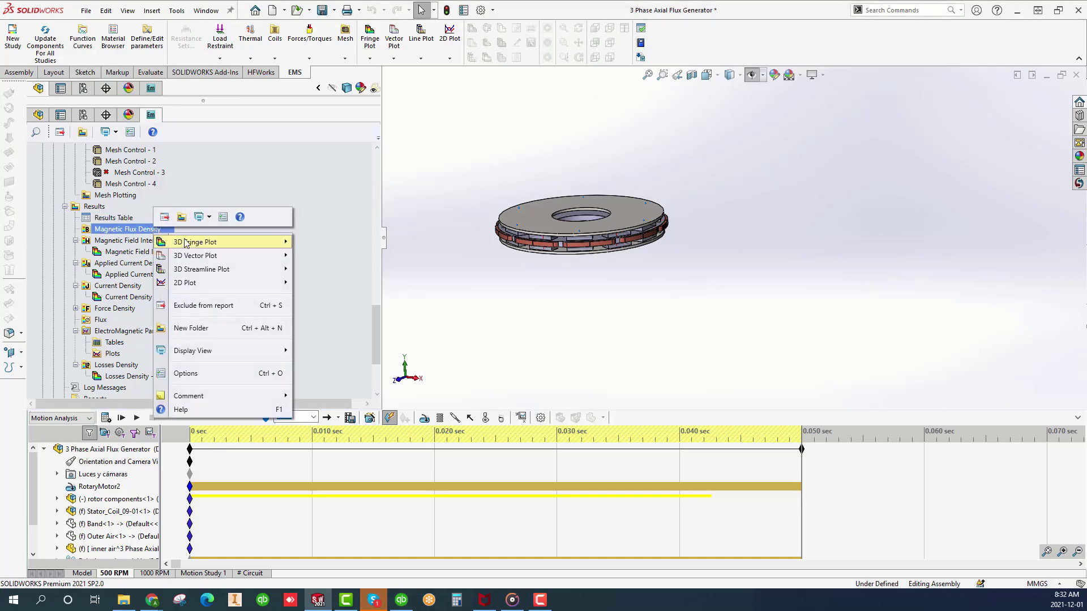
mouse_move(193, 286)
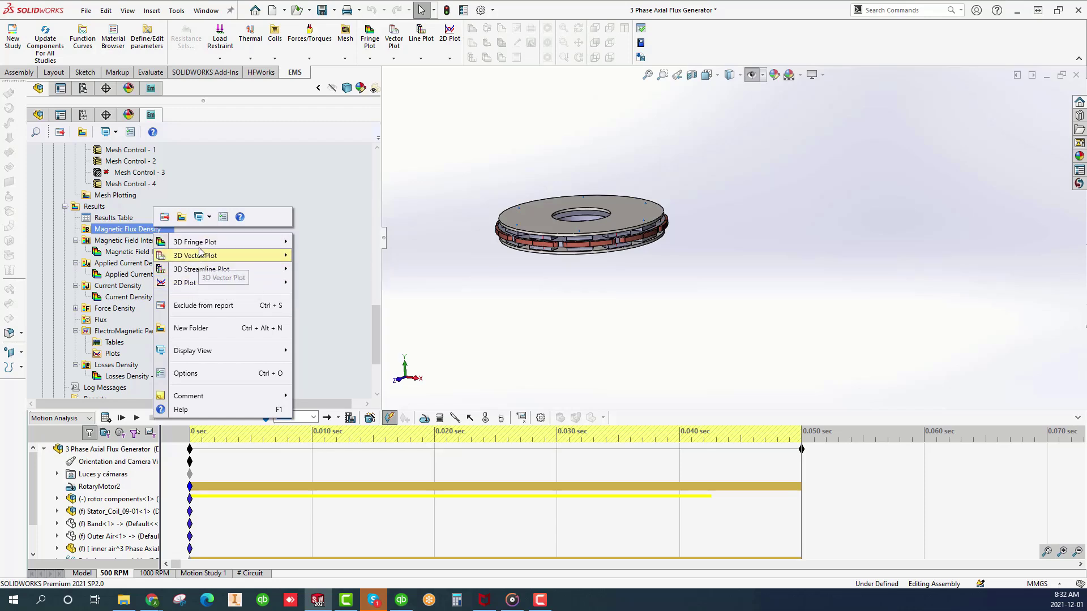
mouse_move(204, 248)
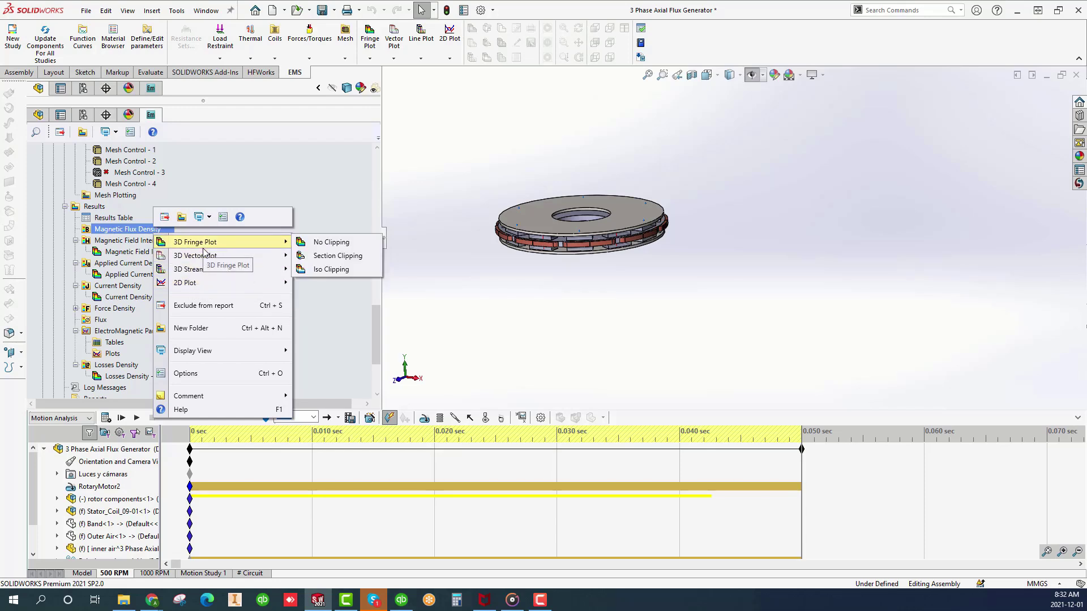
left_click(333, 247)
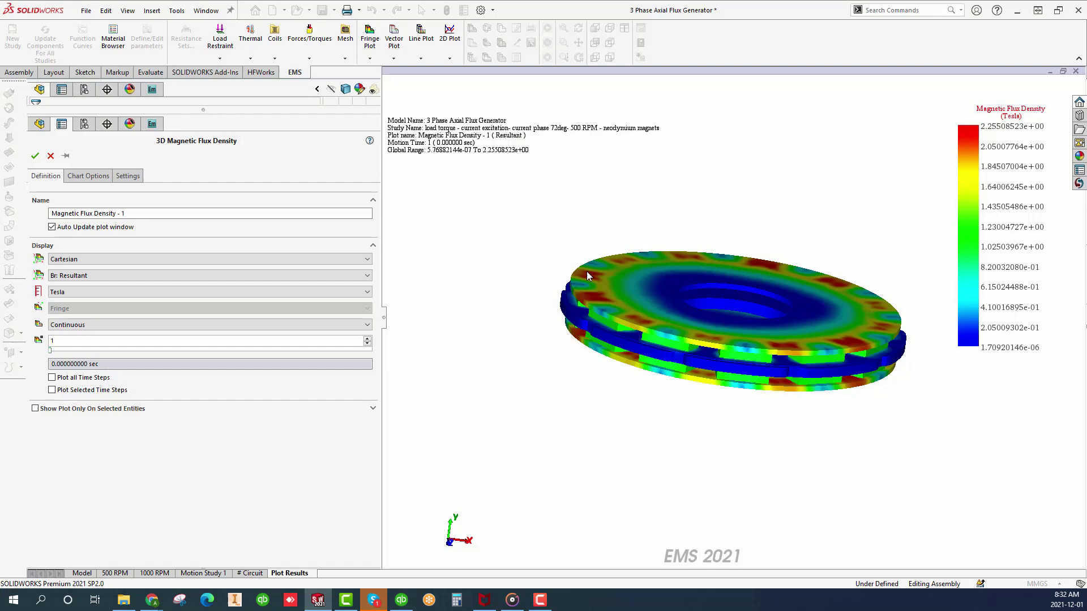
left_click(367, 339)
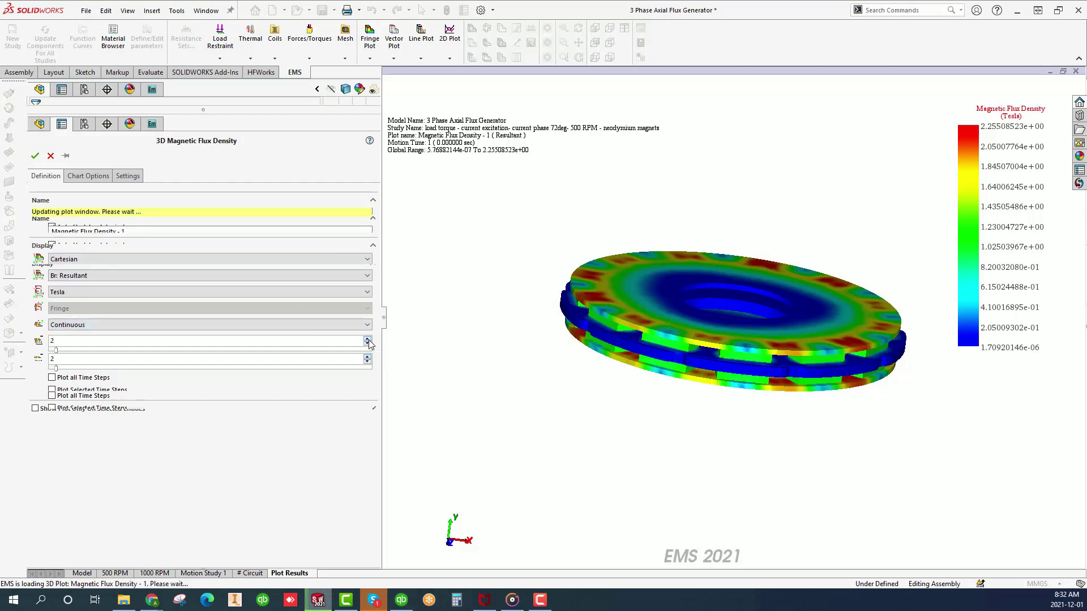
left_click(367, 339)
left_click(368, 340)
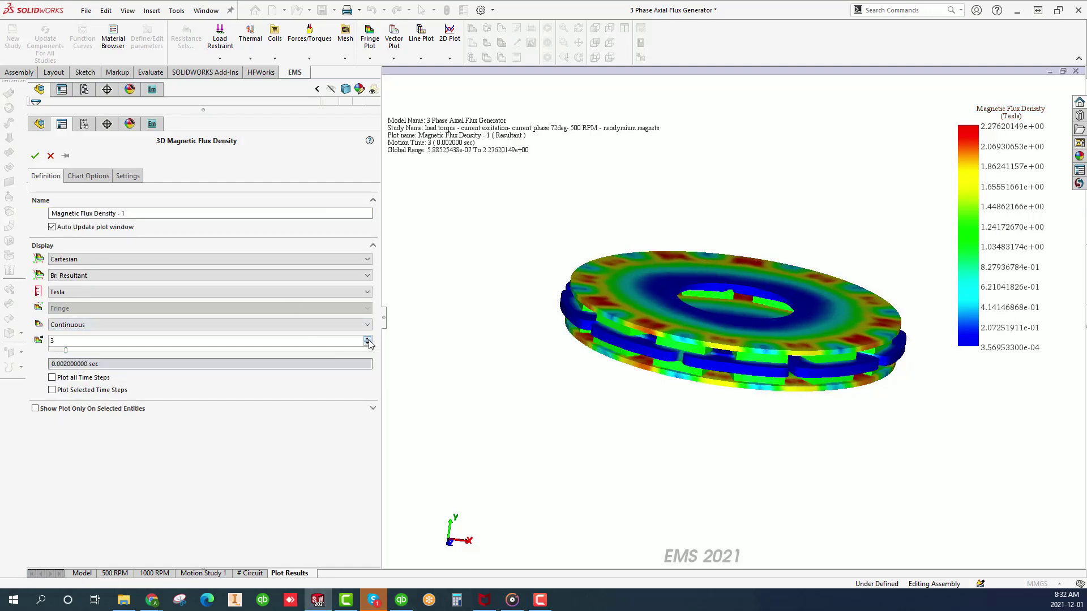
left_click(367, 340)
left_click(367, 339)
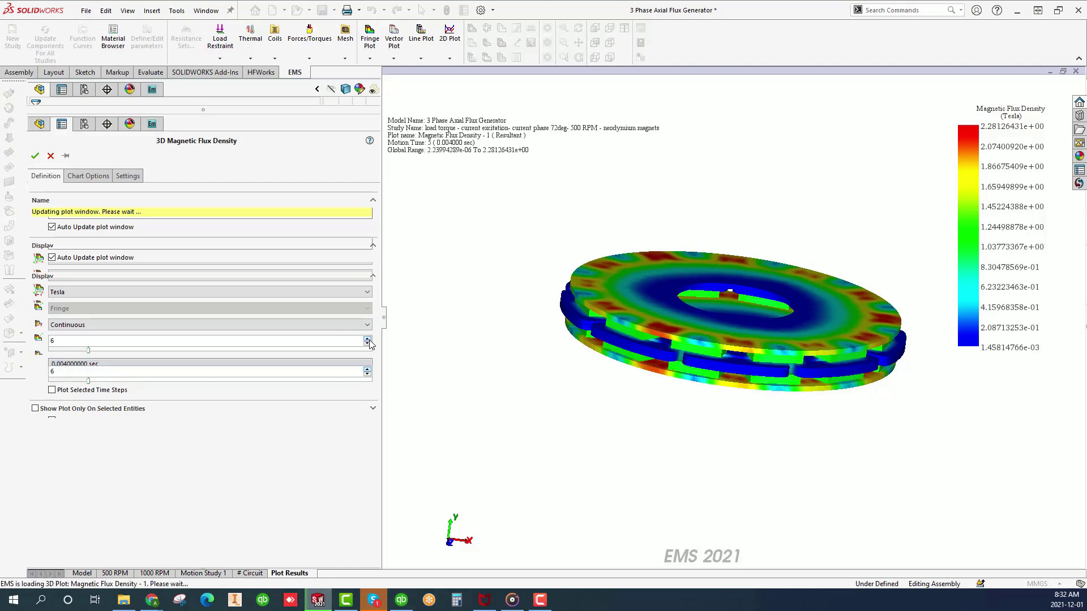
left_click(35, 155)
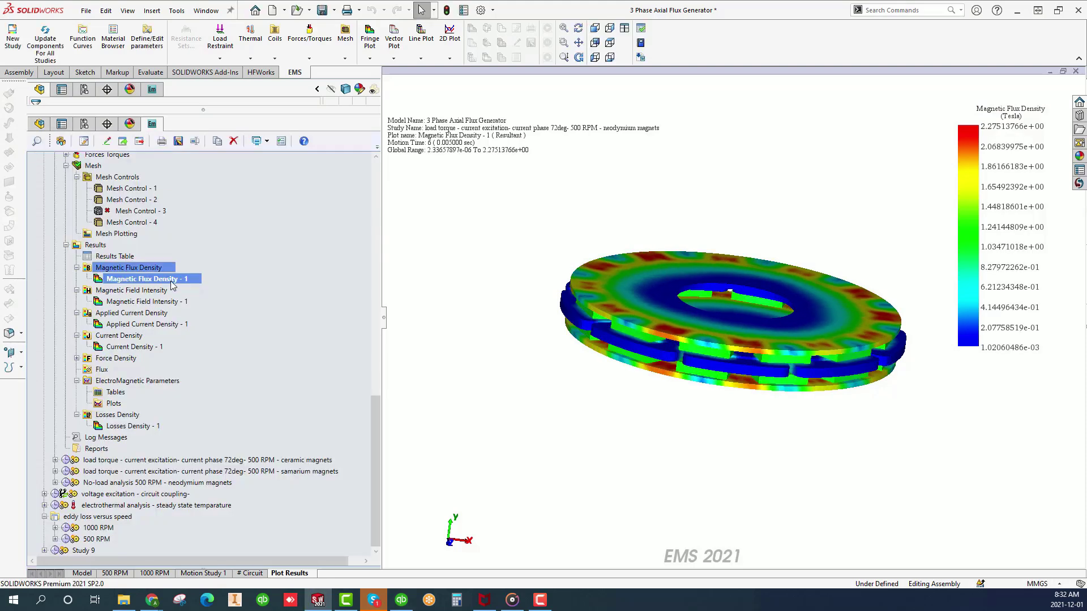
- Animate Magnetic Flux Density - 1 versus time, stopping at time step 34 (0.033 sec)
right_click(184, 283)
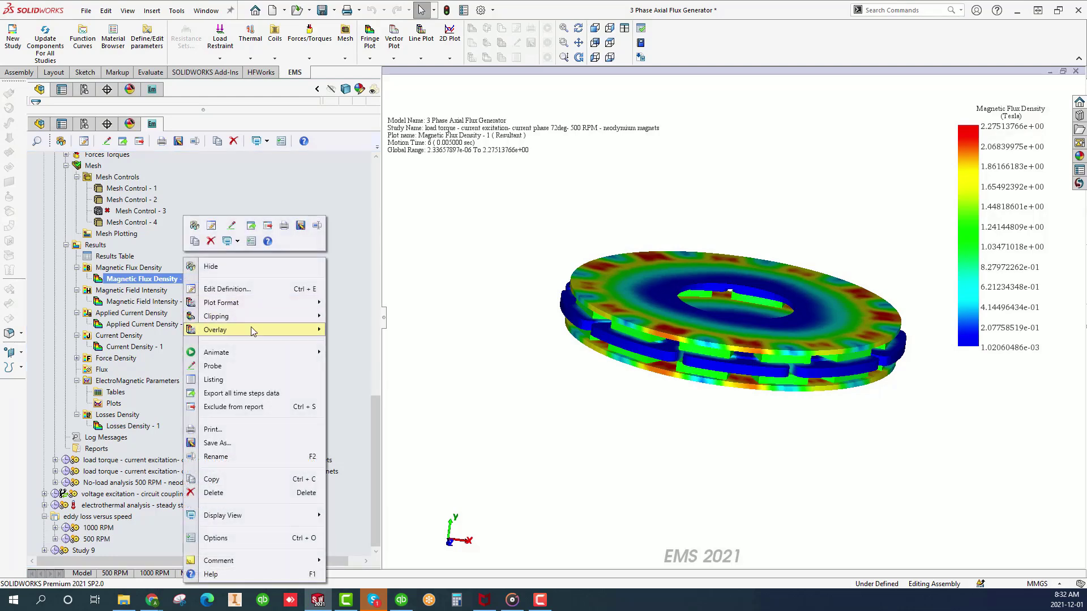
mouse_move(283, 357)
left_click(365, 352)
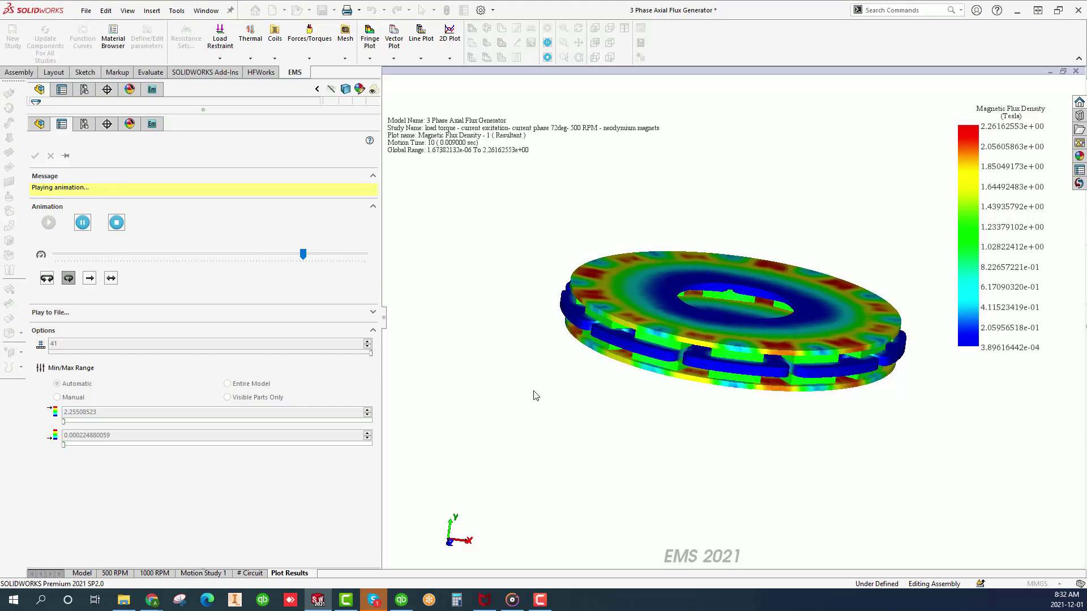
left_click(117, 222)
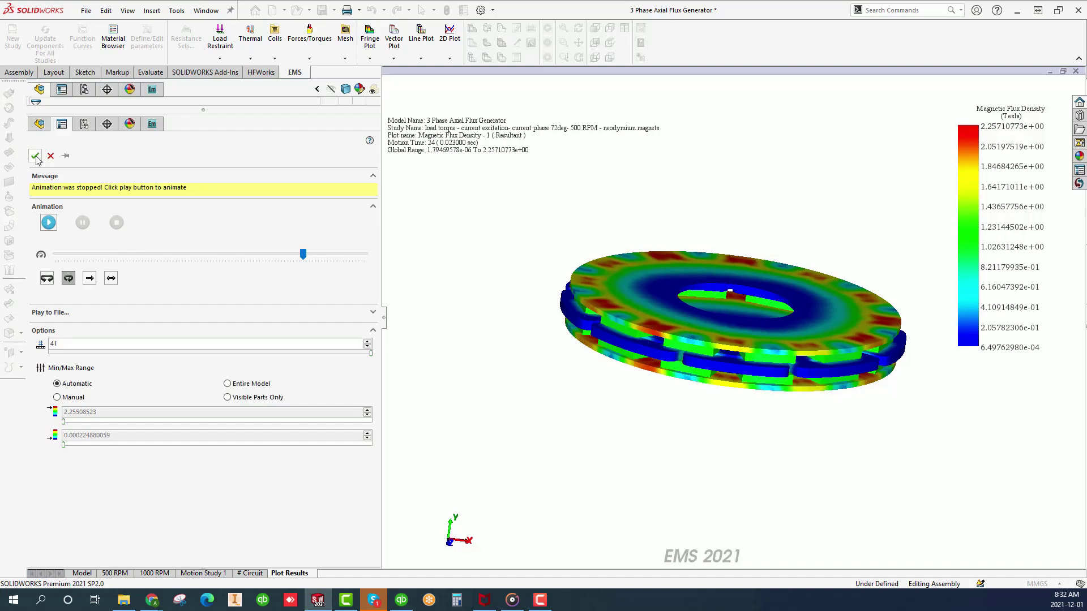
left_click(34, 156)
- Create section-only plot Magnetic Flux Density - 2 with the section plane at 17.81348075 mm
right_click(145, 268)
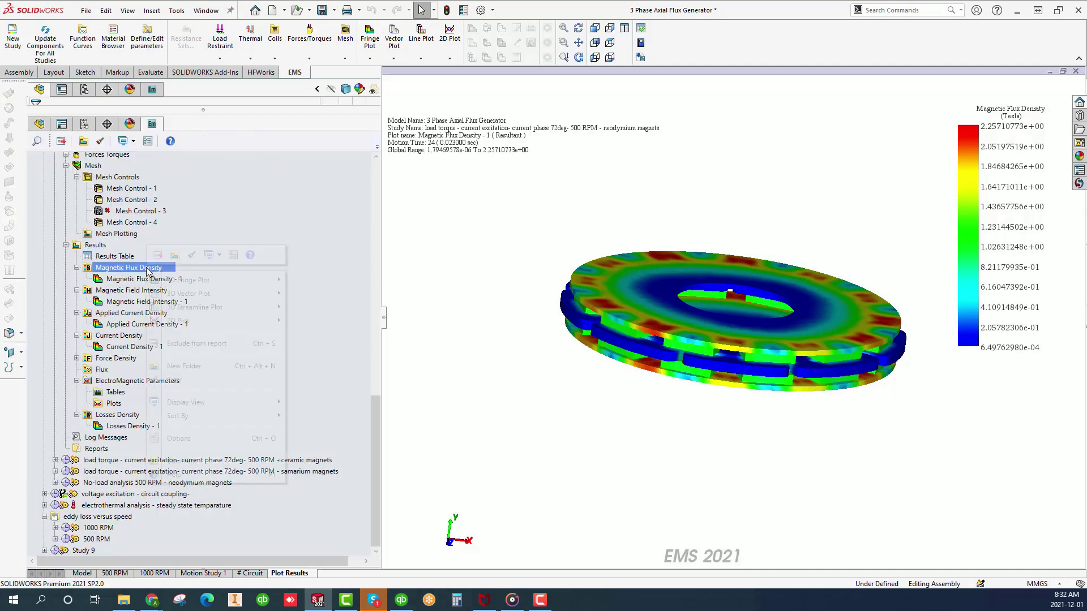
mouse_move(196, 283)
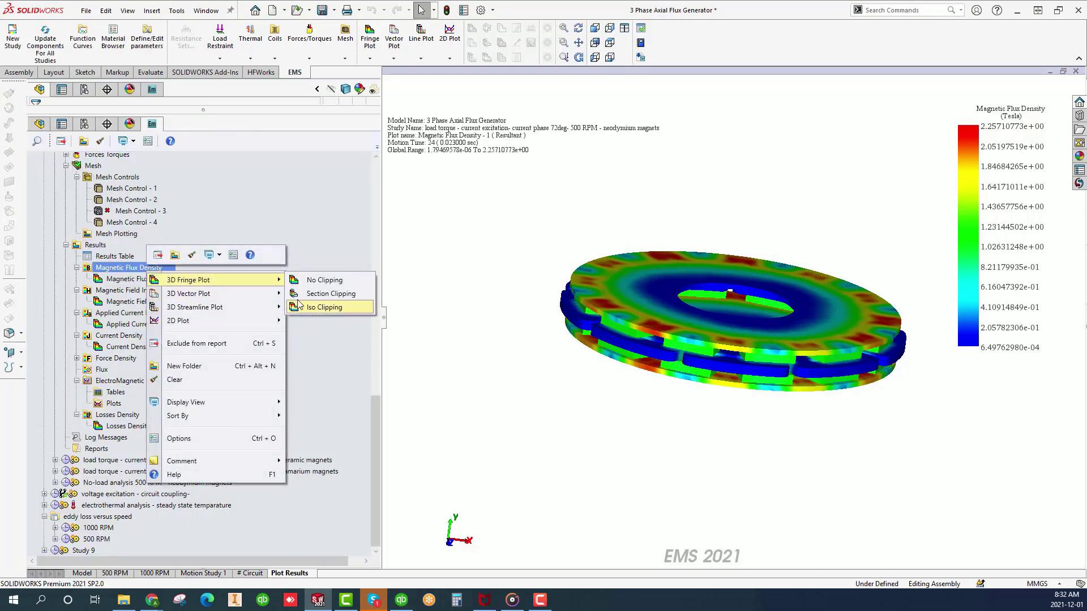
left_click(311, 294)
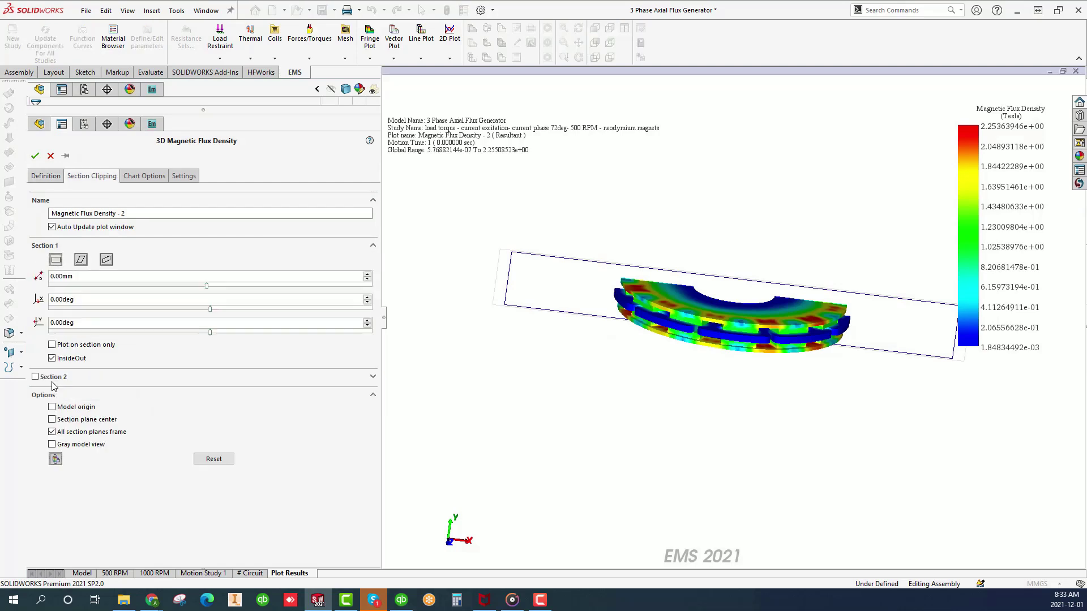
left_click(51, 345)
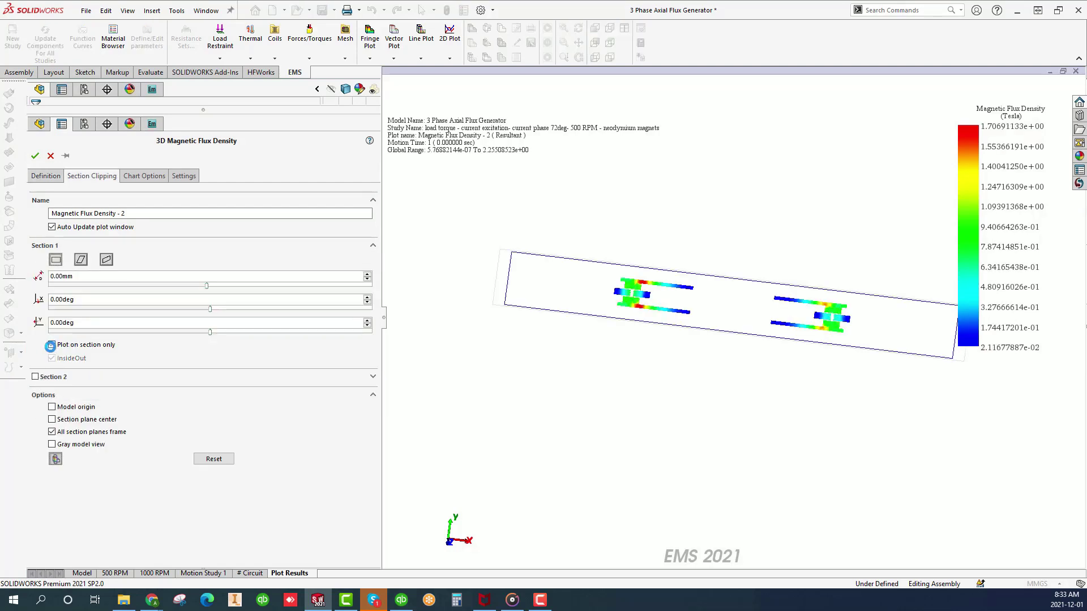
left_click(81, 260)
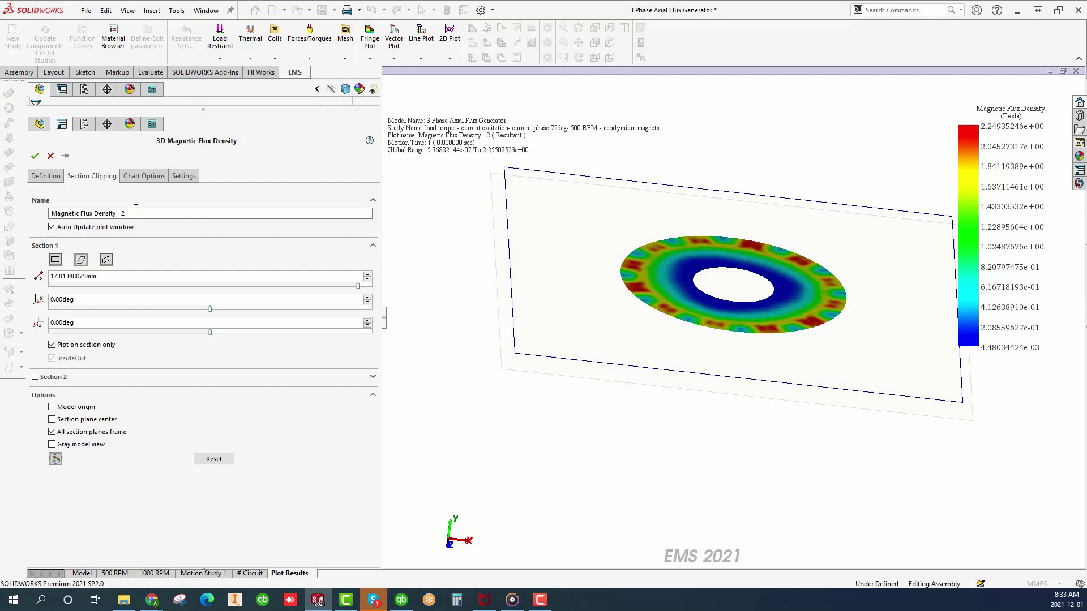
left_click(34, 156)
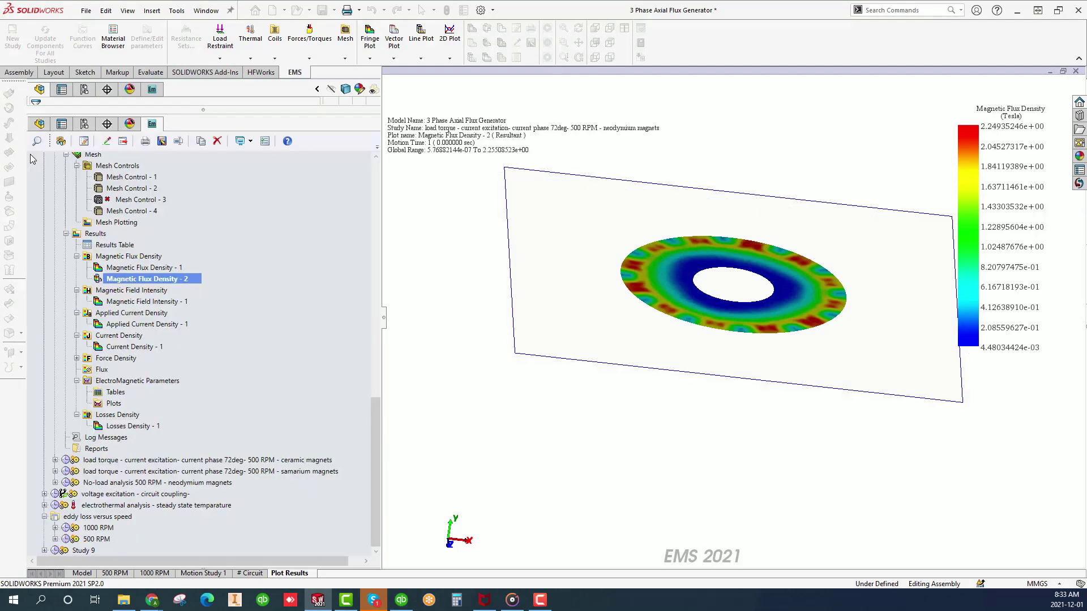
- Animate Magnetic Flux Density - 2 versus time, stopping at time step 19 (0.018 sec)
right_click(159, 281)
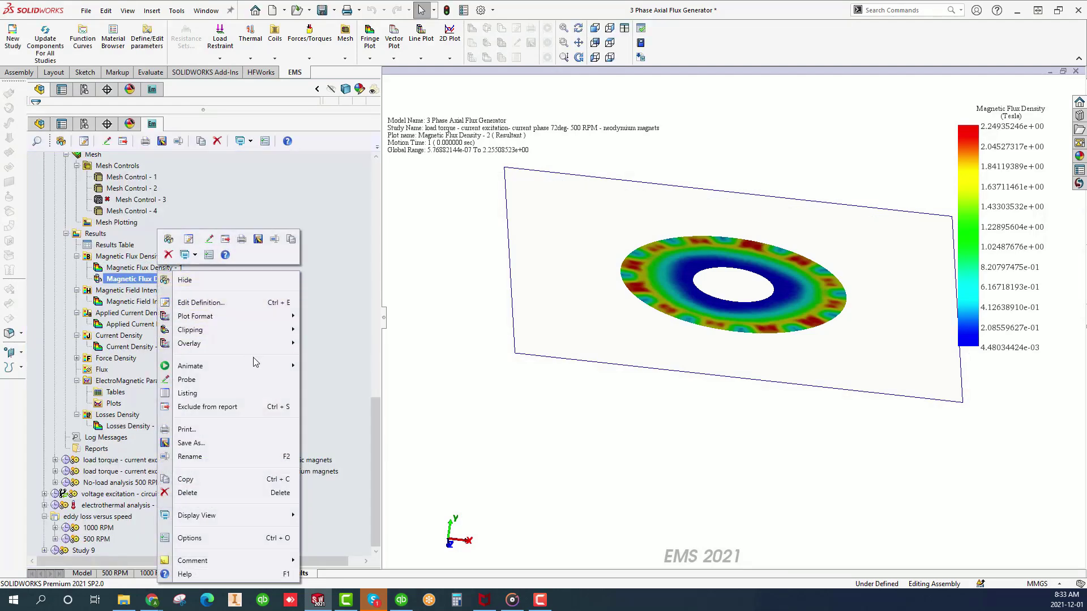
mouse_move(258, 368)
left_click(354, 365)
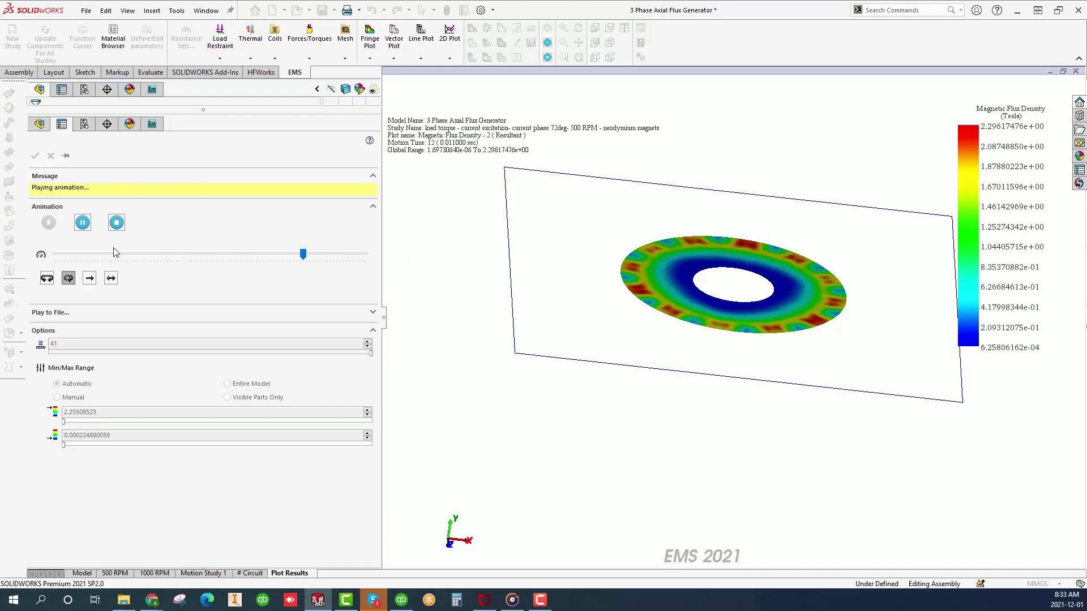
left_click(116, 224)
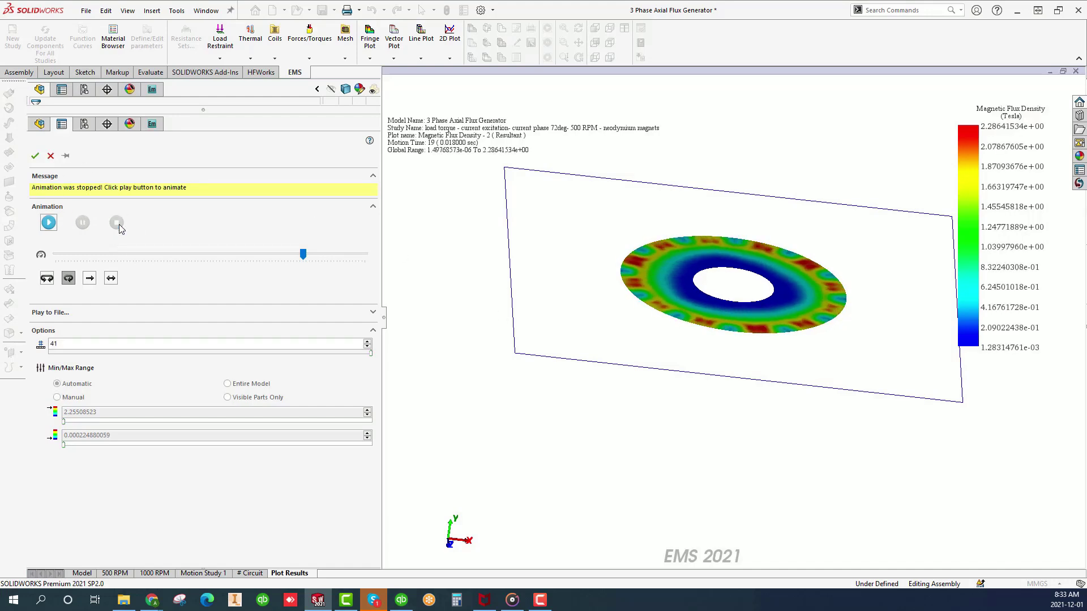
left_click(35, 156)
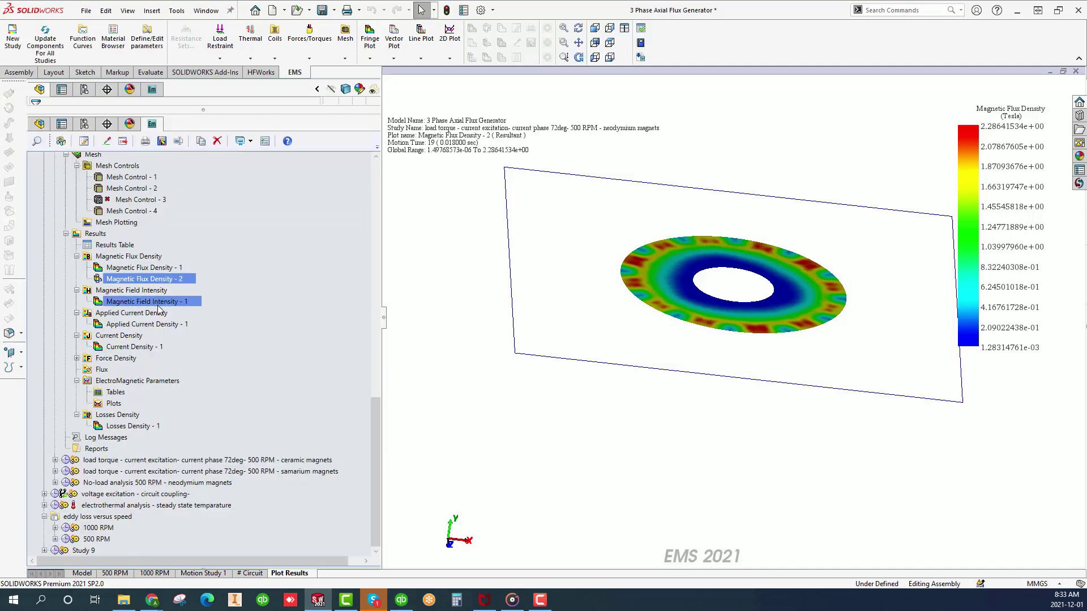
- Animate Magnetic Flux Density - 2 versus section cut, then stop the sweep
right_click(151, 278)
mouse_move(228, 359)
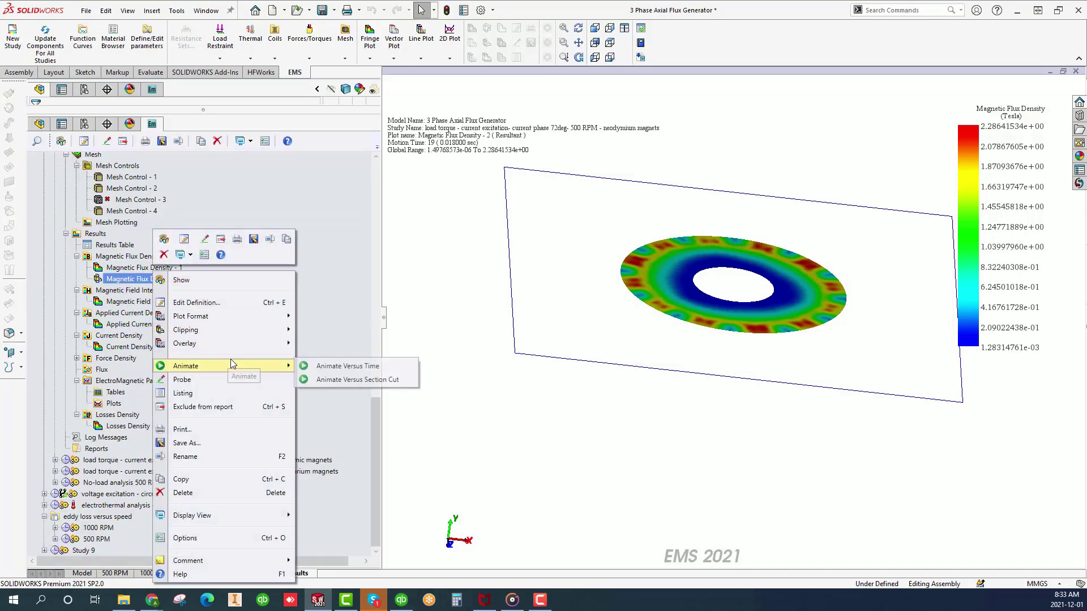
left_click(360, 382)
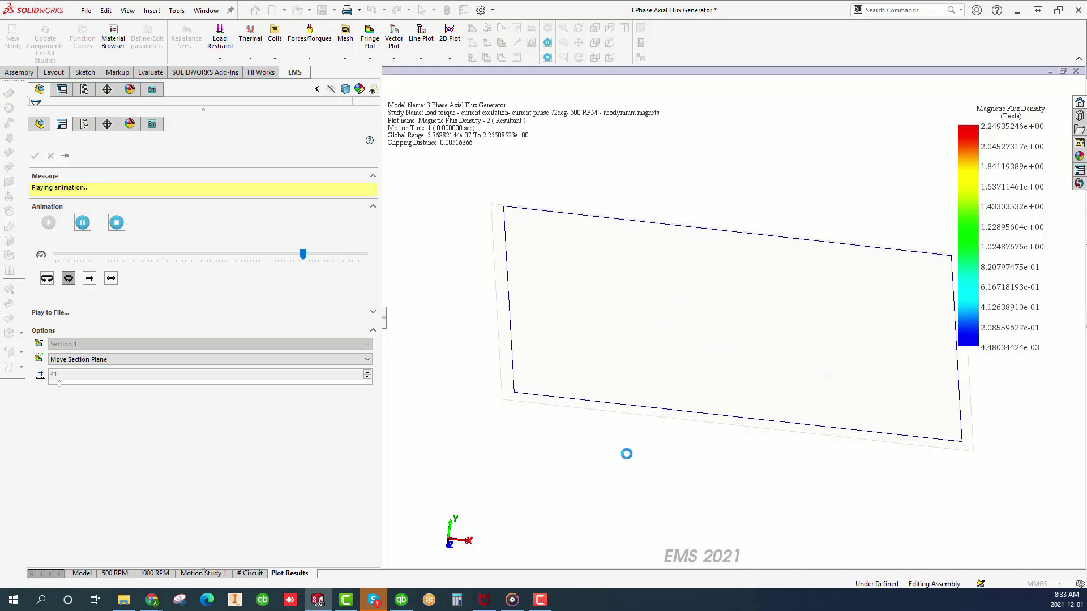
left_click(117, 223)
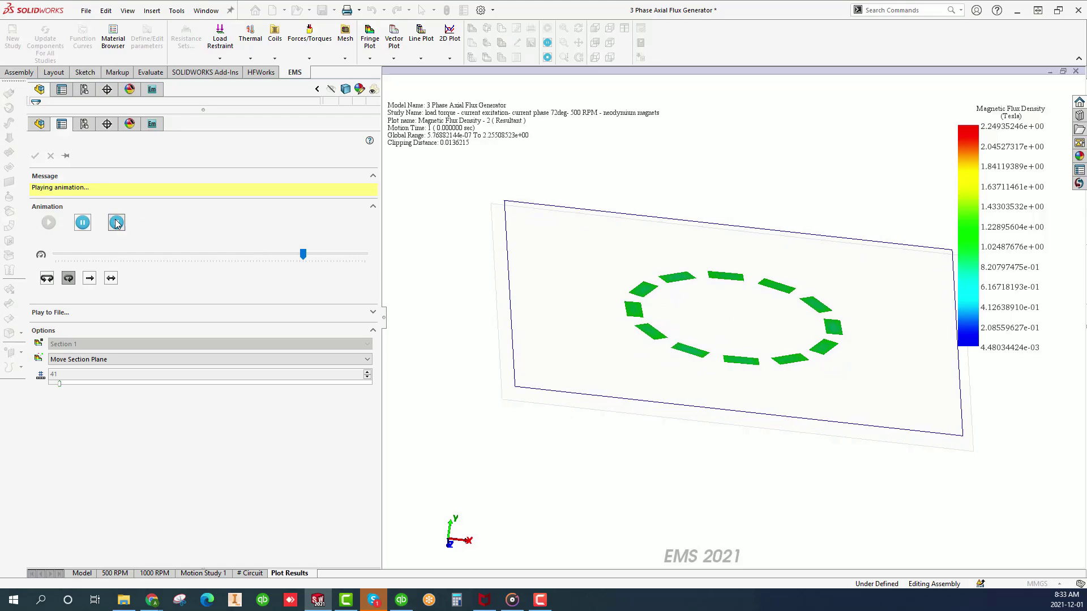
left_click(35, 155)
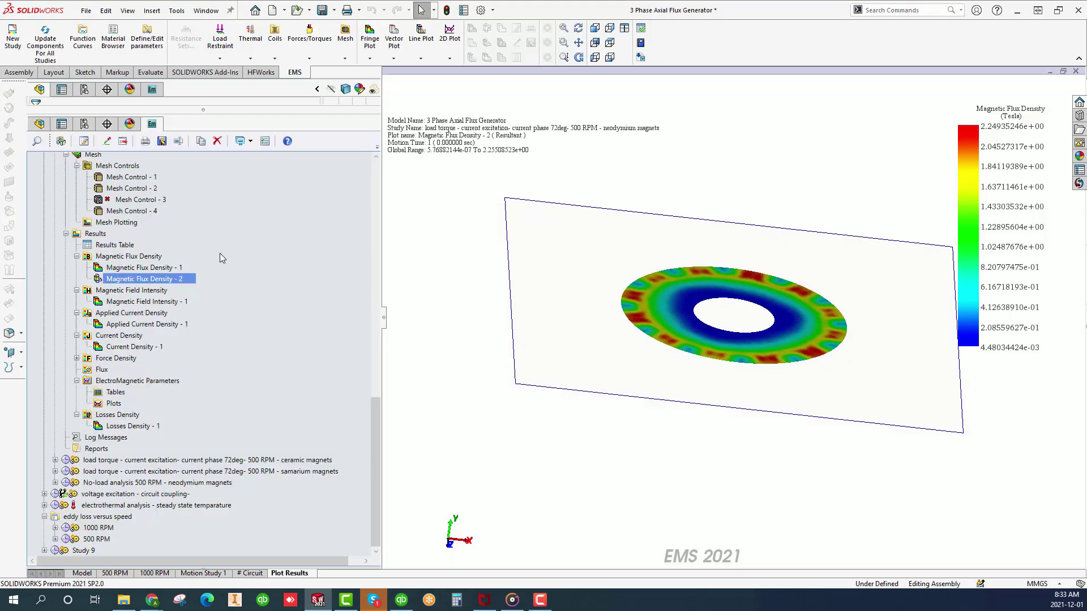
- Create a new 3D vector plot of magnetic flux density, Magnetic Flux Density - 3
right_click(157, 257)
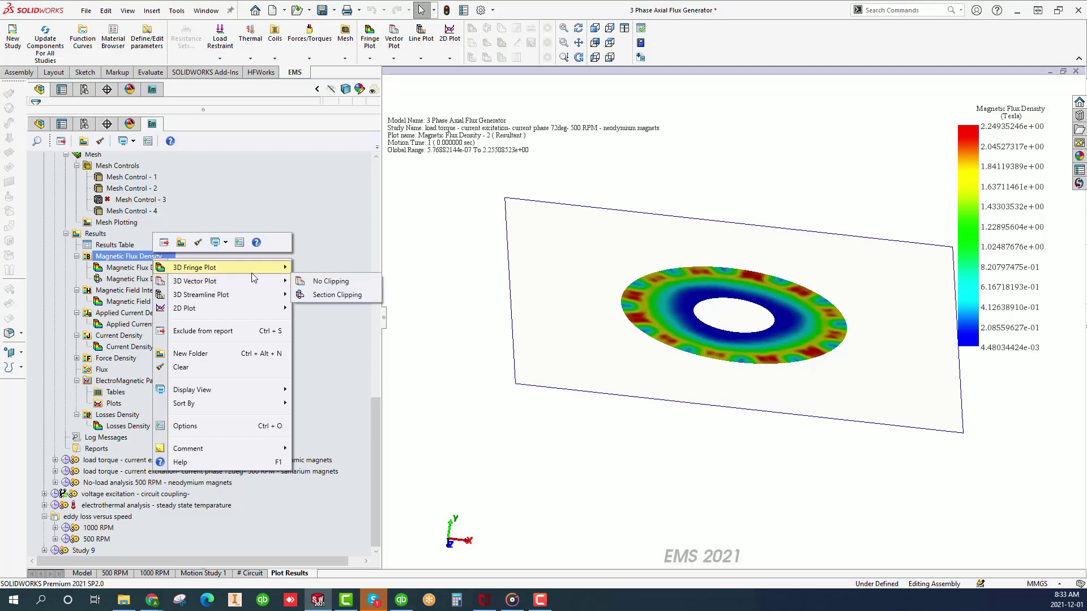
left_click(517, 373)
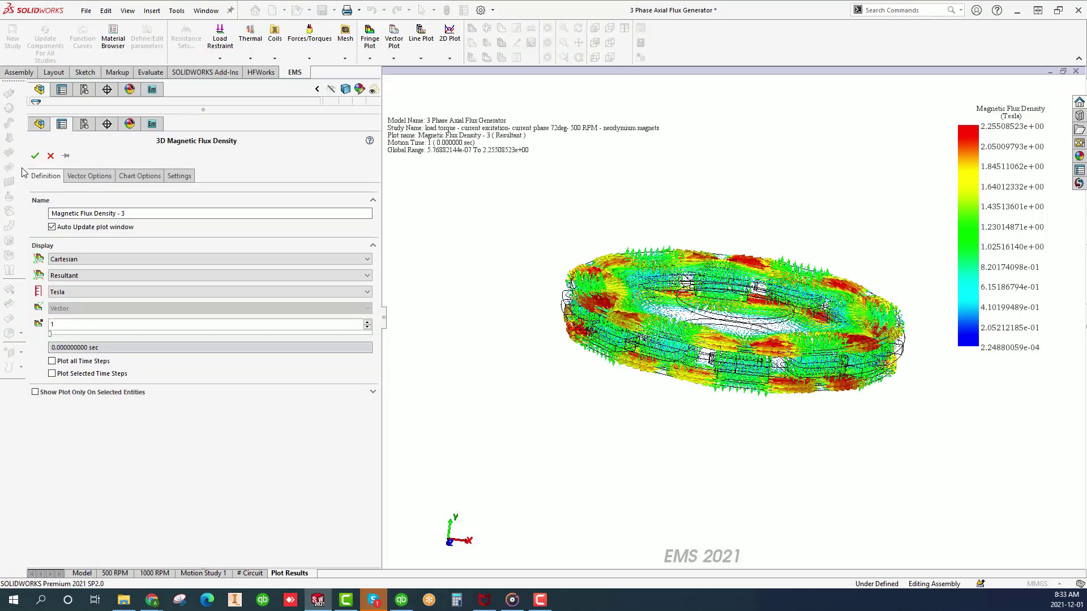
left_click(34, 157)
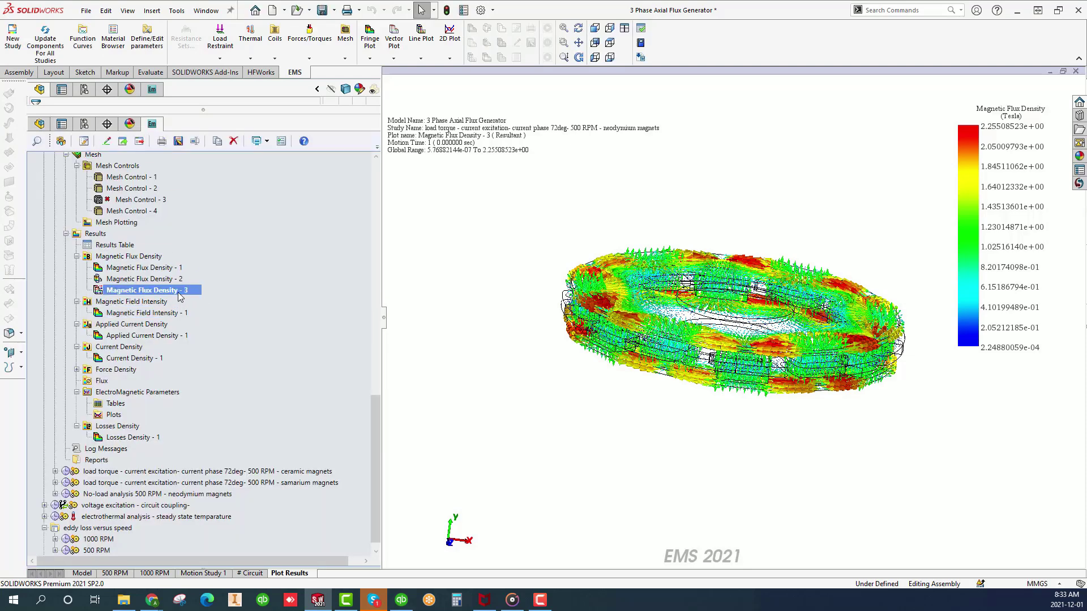
- Animate Magnetic Flux Density - 3 versus time and stop it at time step 36
right_click(179, 293)
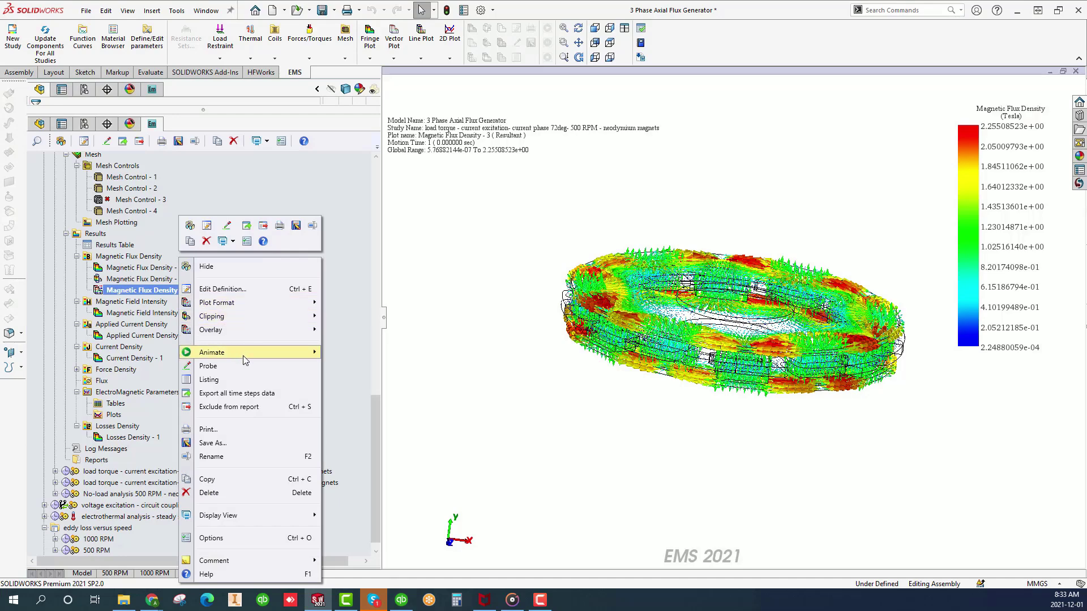
mouse_move(243, 353)
left_click(351, 352)
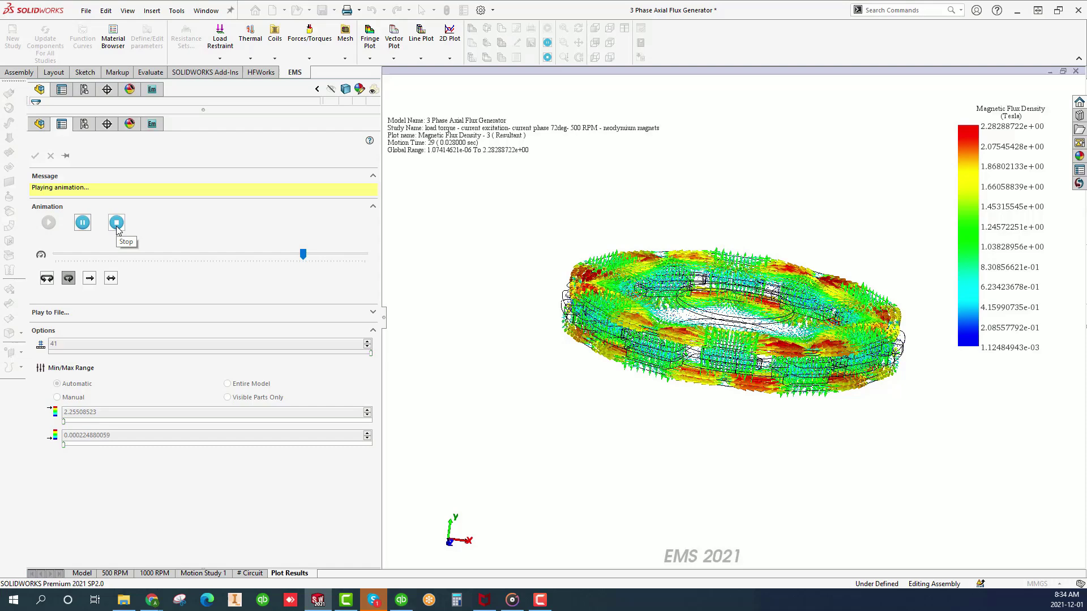
left_click(117, 223)
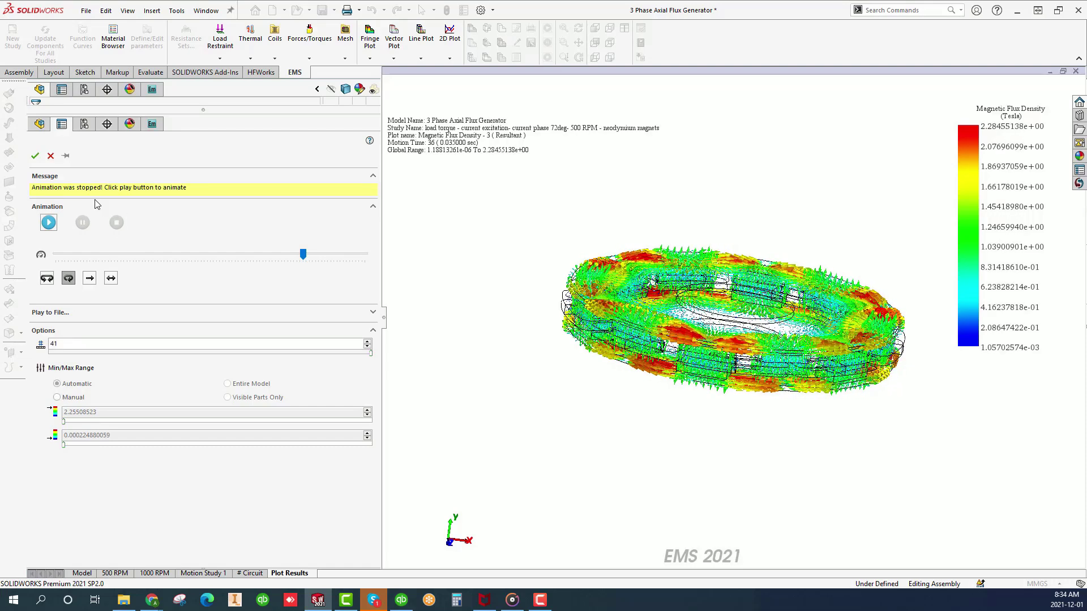
left_click(34, 156)
- Create a linear 2D flux density plot through eight points across the rotor face
left_click(164, 258)
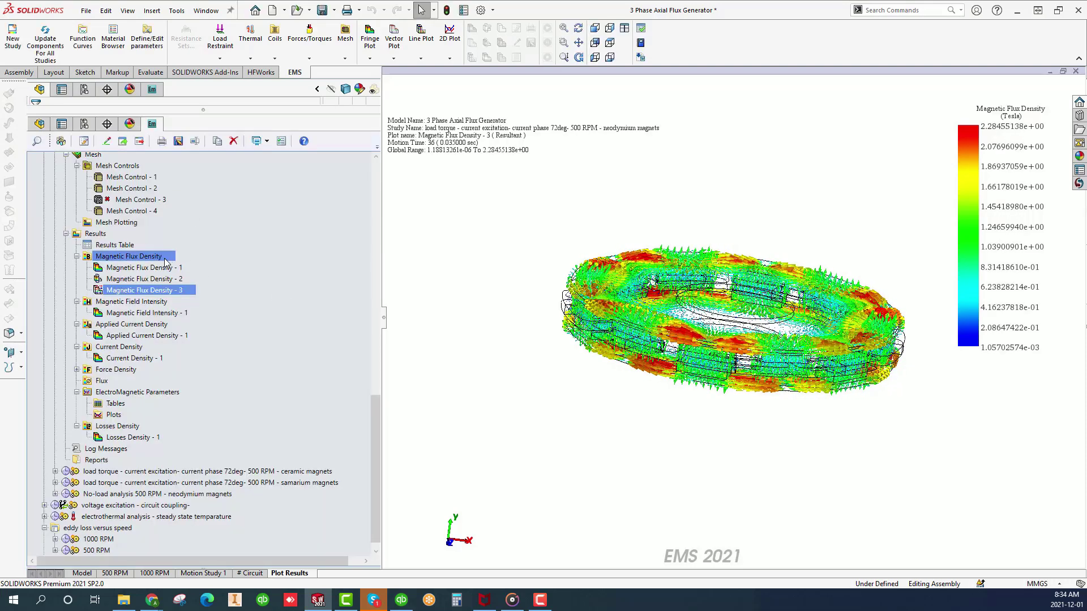
right_click(165, 260)
mouse_move(243, 313)
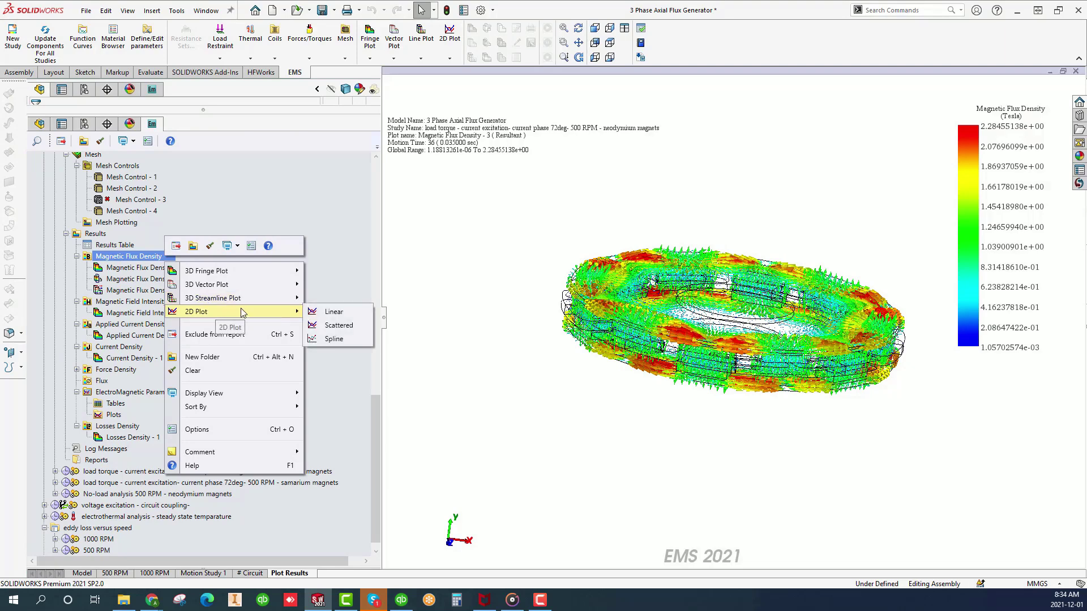
left_click(338, 313)
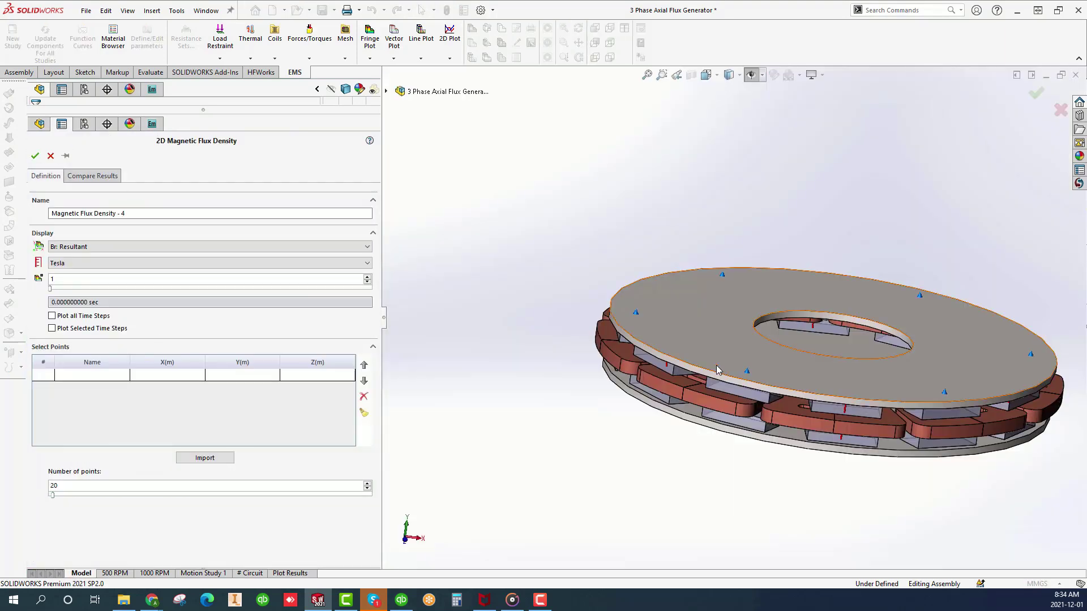
left_click(683, 308)
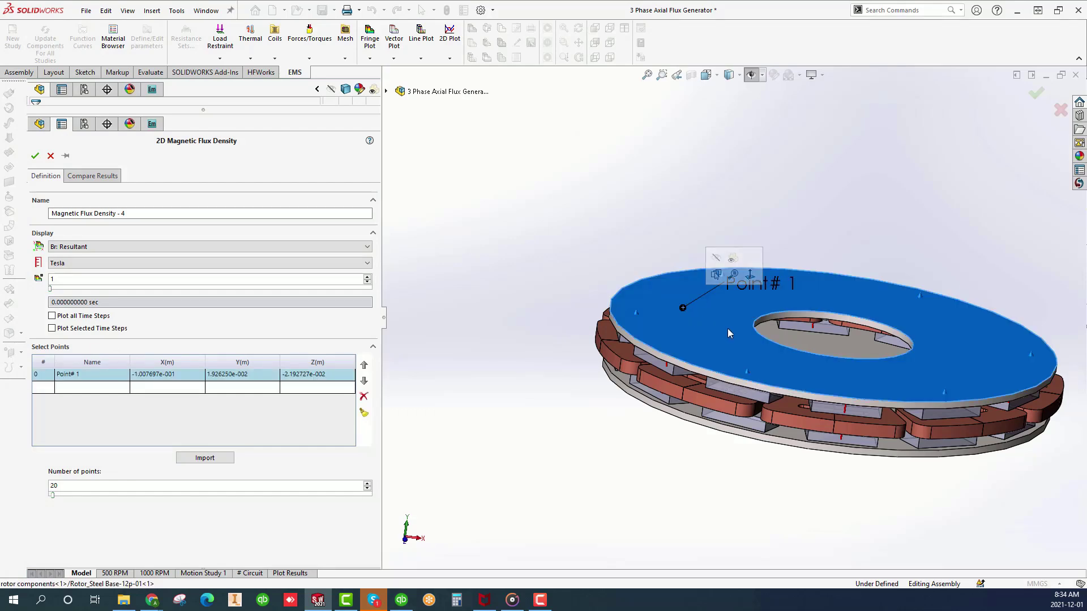
left_click(740, 340)
left_click(807, 368)
left_click(889, 364)
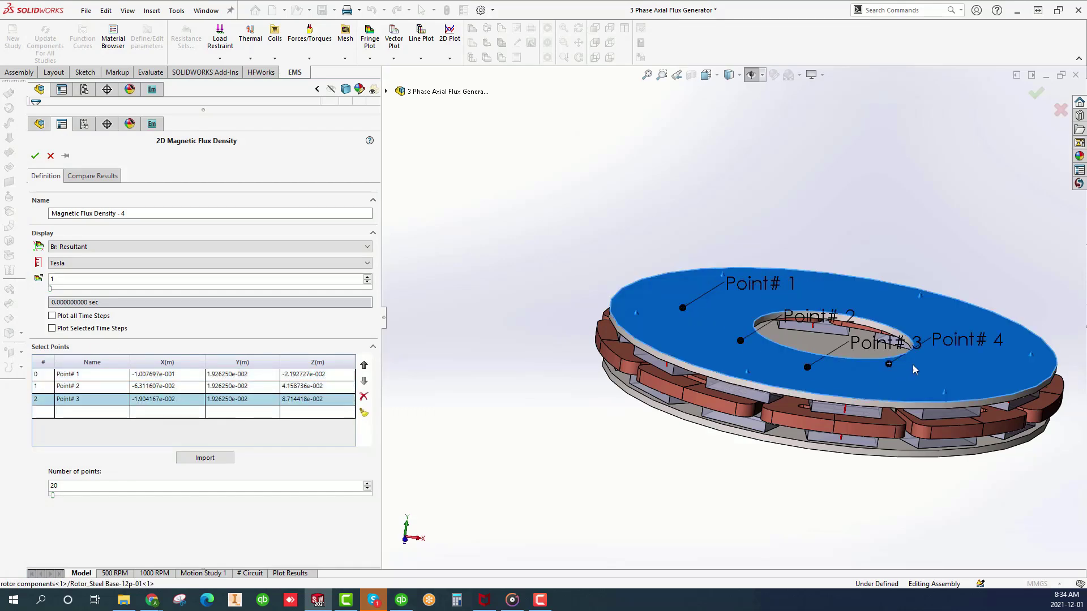
left_click(978, 353)
left_click(903, 304)
left_click(850, 292)
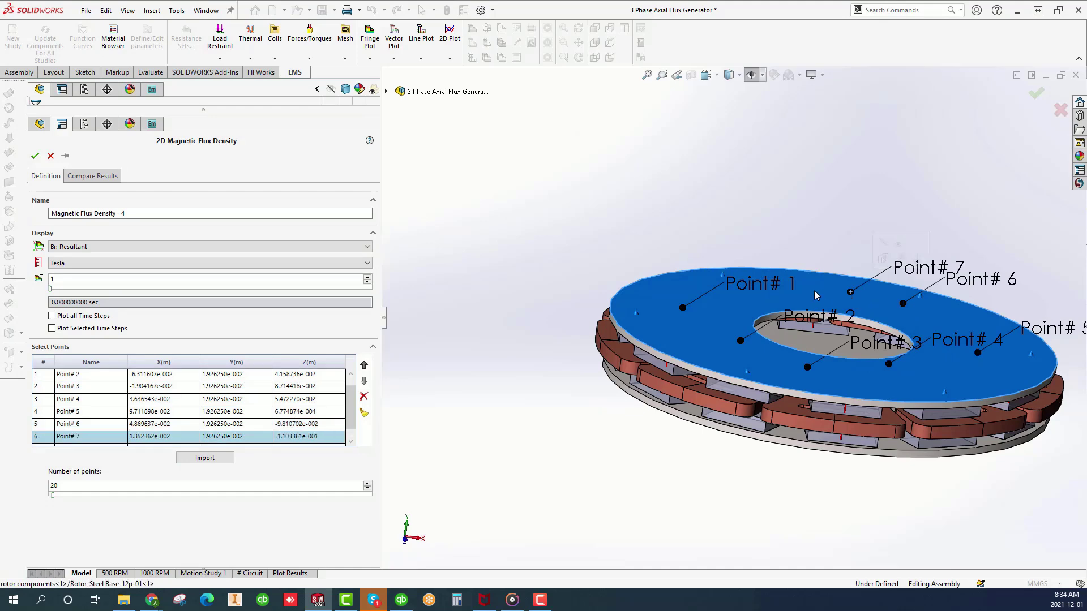
left_click(814, 290)
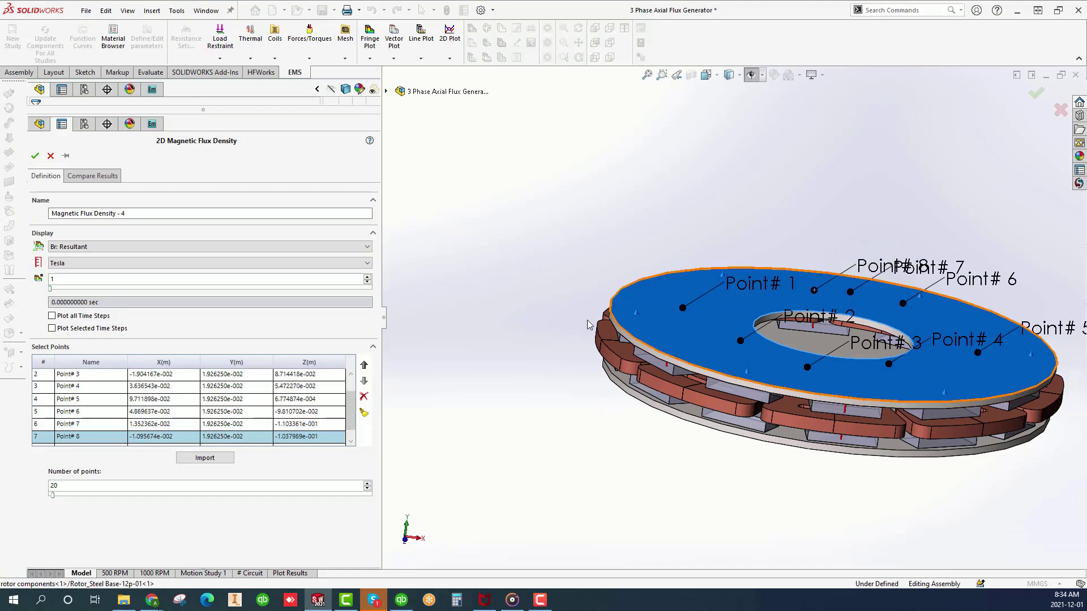
left_click(35, 155)
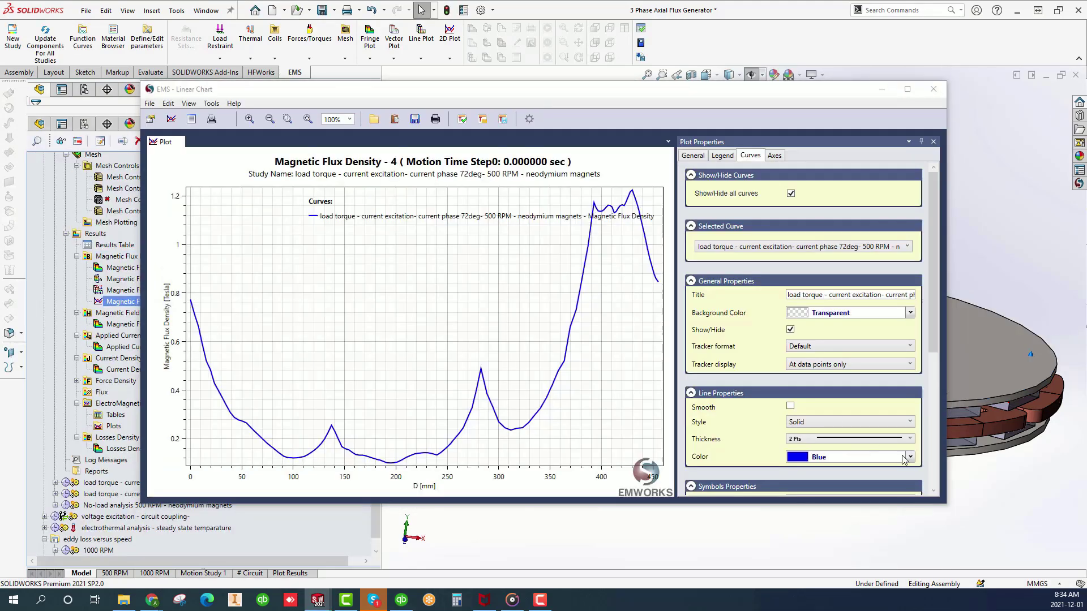
- Smooth the flux curve, view its point listing, then close the Linear Chart
left_click(789, 407)
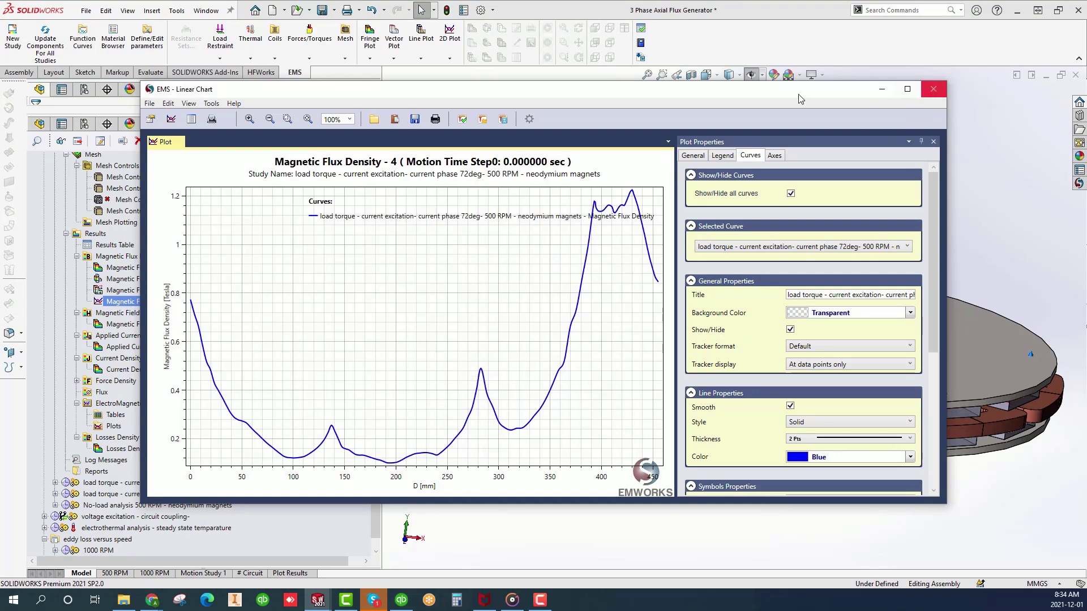
left_click(191, 119)
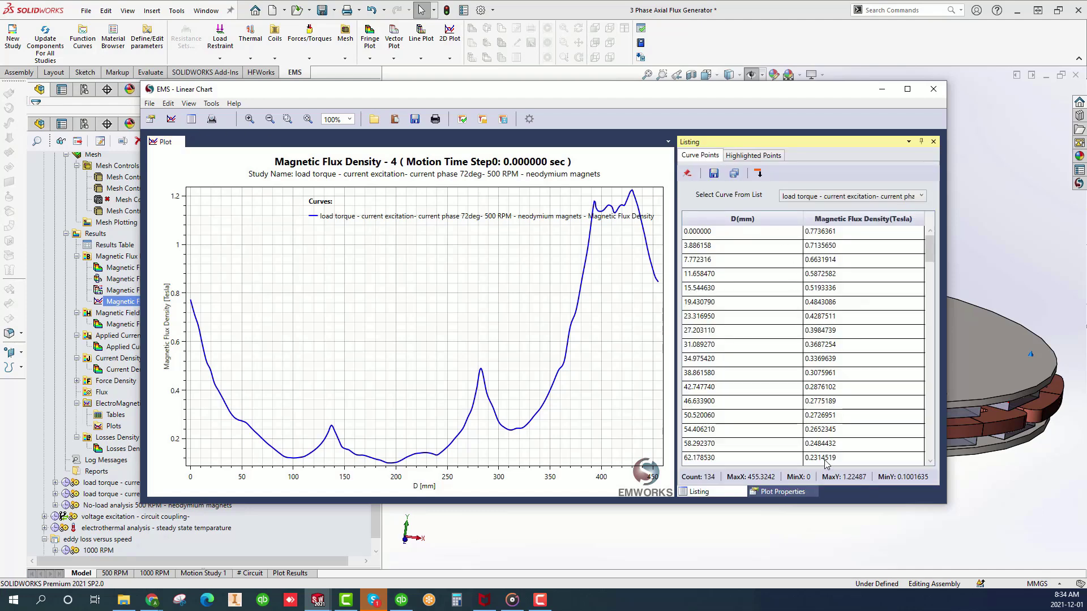
left_click(935, 90)
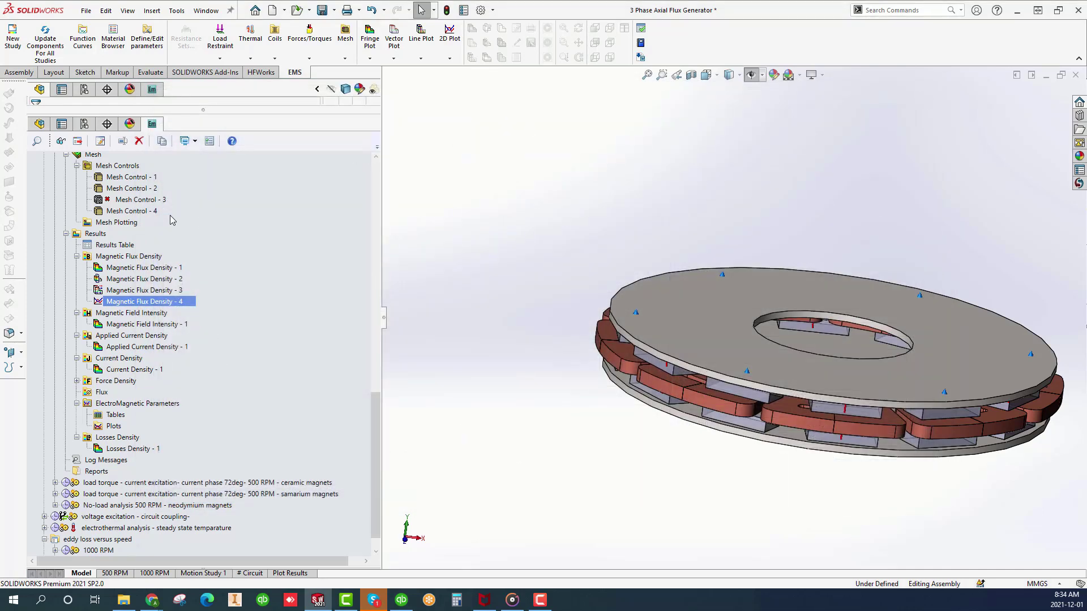
- Display Magnetic Field Intensity - 1, Applied Current Density - 1, Current Density - 1, then Force Density - 1
left_click(125, 325, "ctrl")
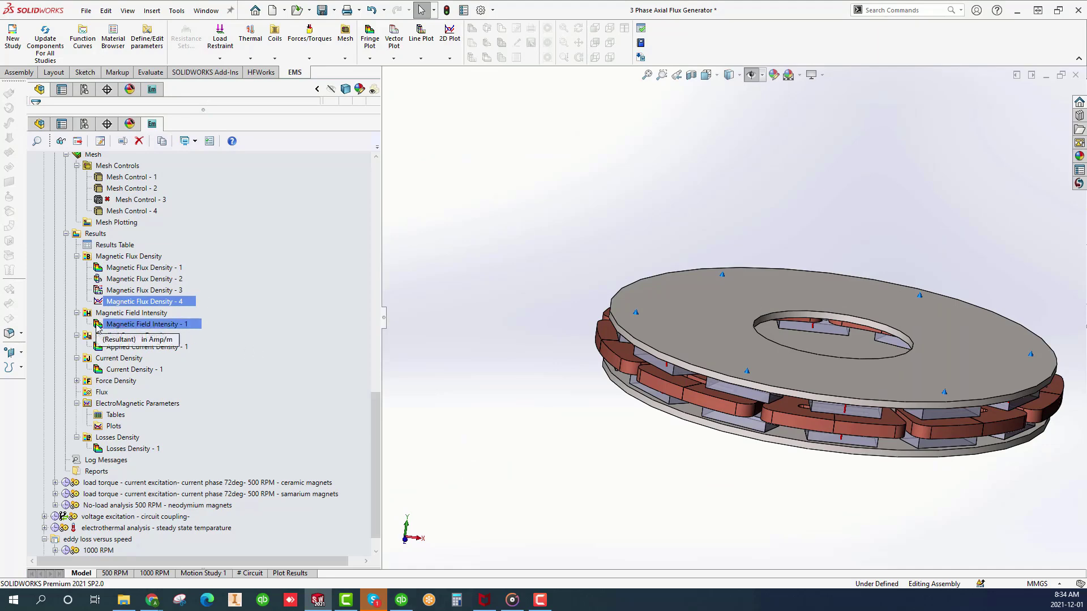
double_click(98, 326)
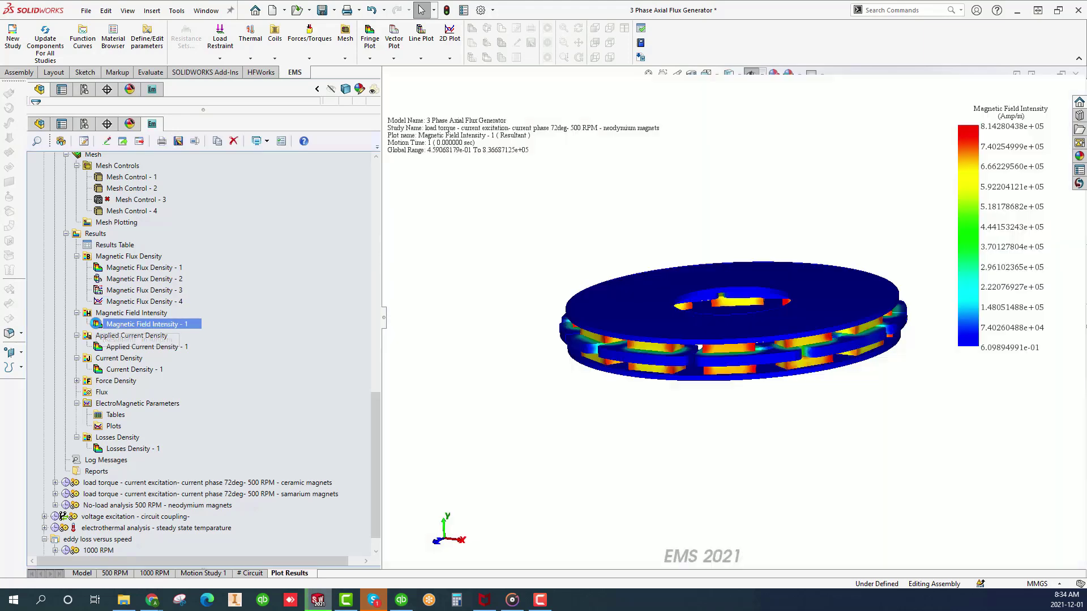
double_click(100, 348)
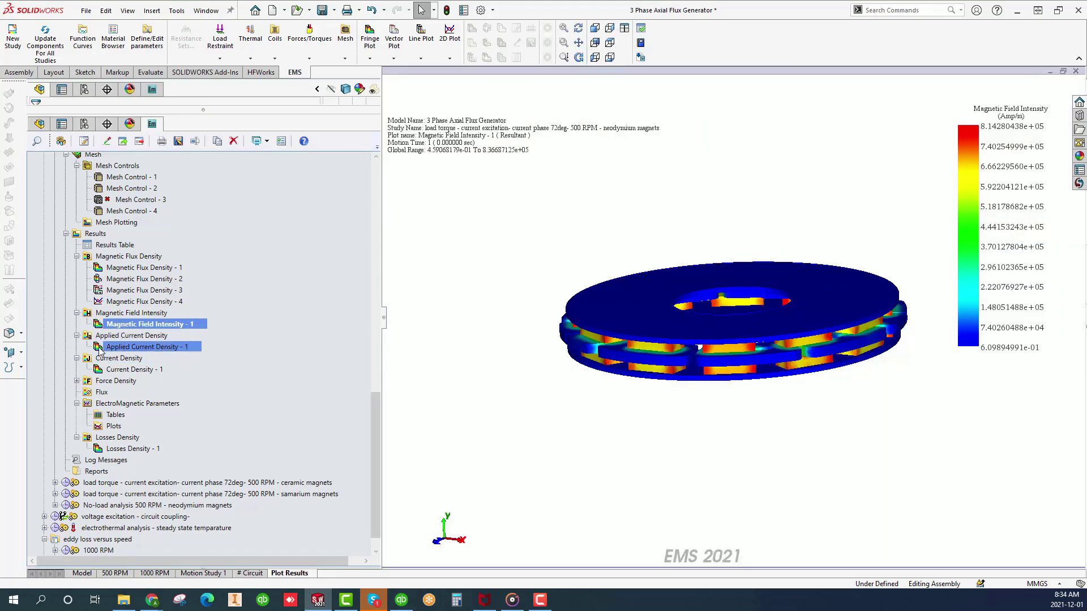
double_click(99, 370)
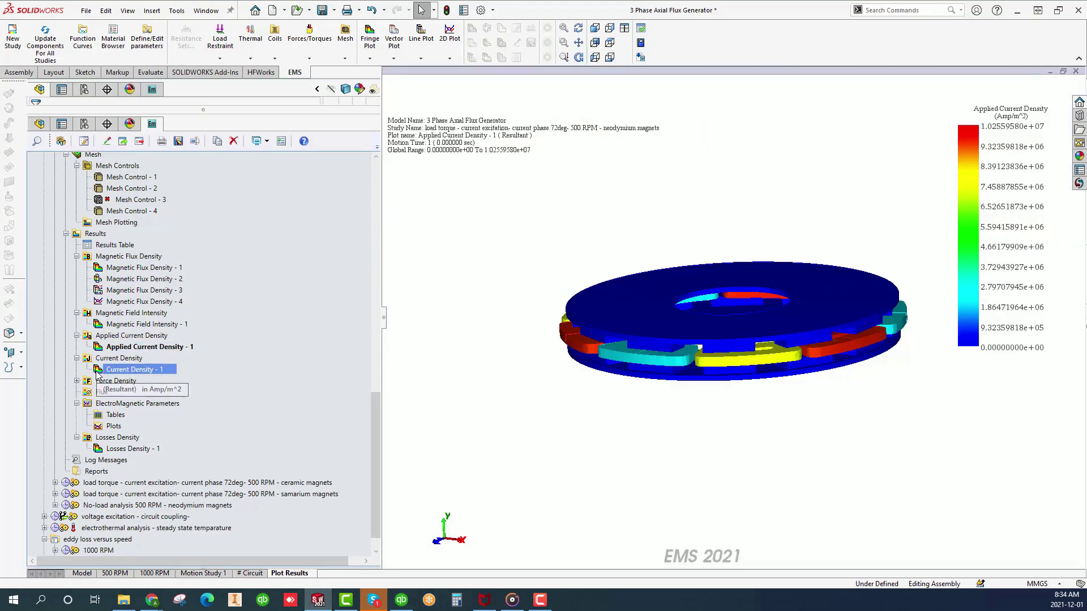
left_click(77, 382)
double_click(94, 392)
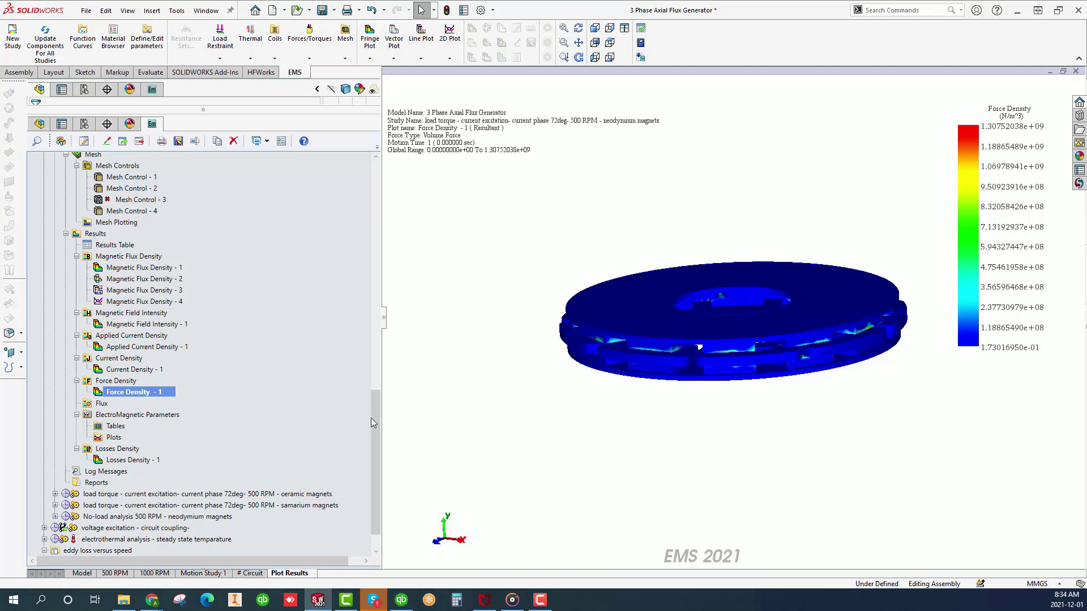
left_click_drag(372, 420, 379, 450)
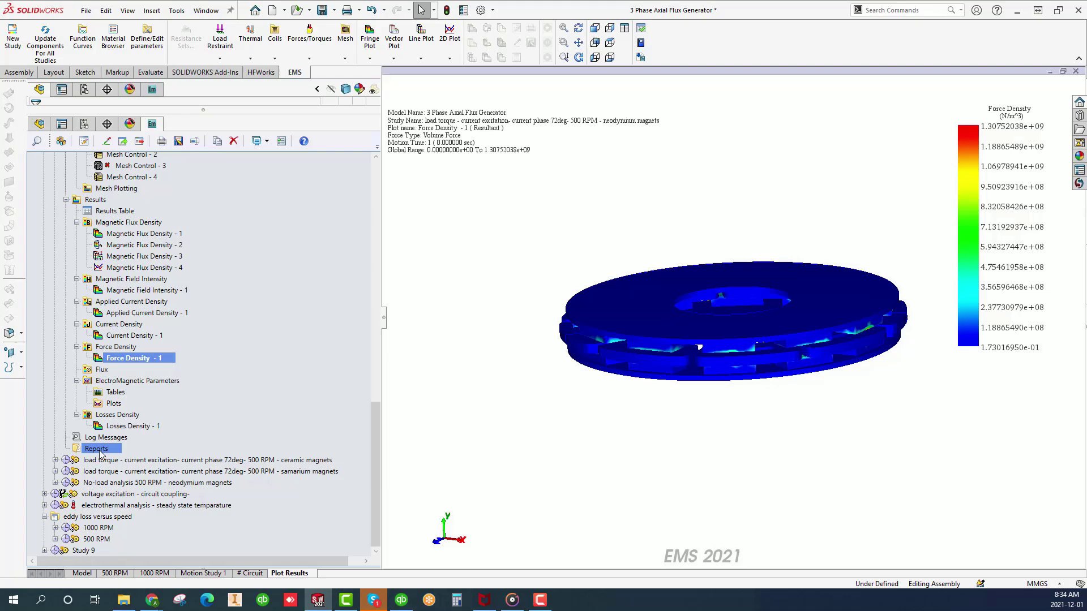
- Generate an HTML report of the neodymium load torque study into the Downloads folder
right_click(100, 453)
left_click(134, 468)
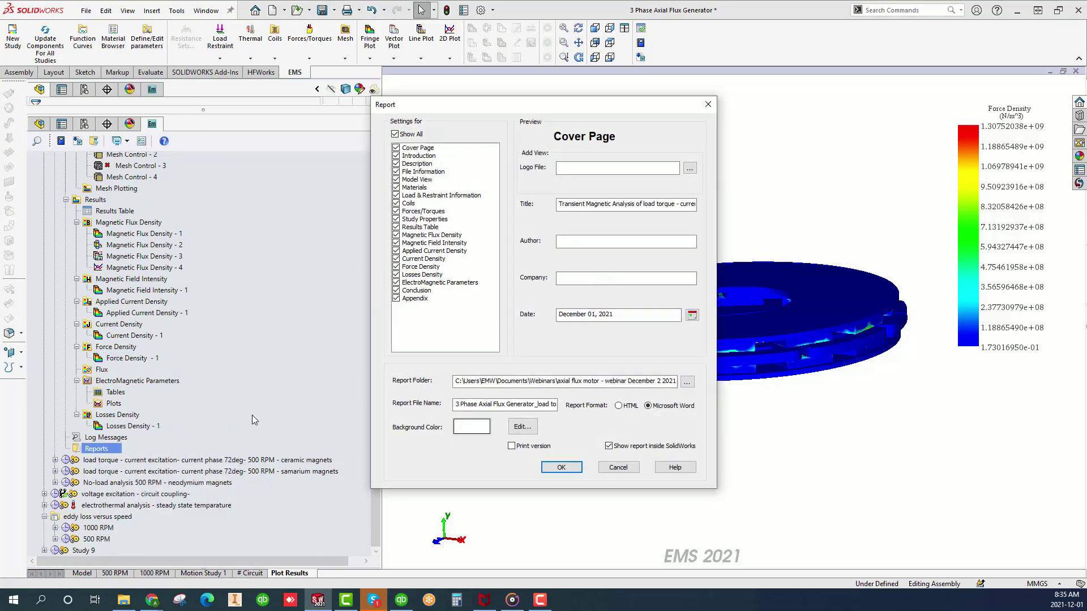
left_click(687, 382)
left_click(517, 271)
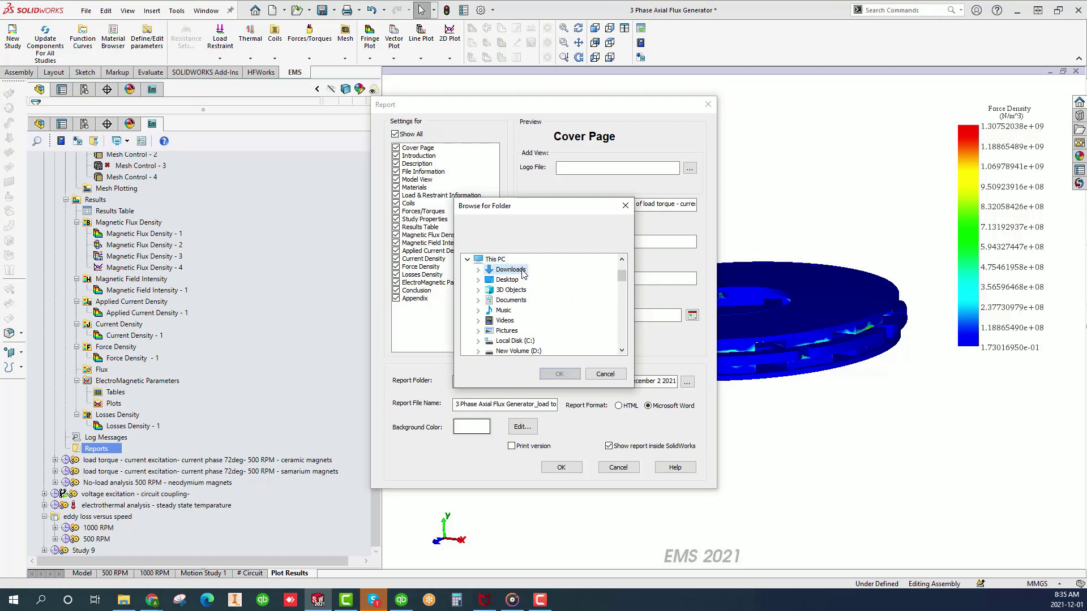
left_click(560, 374)
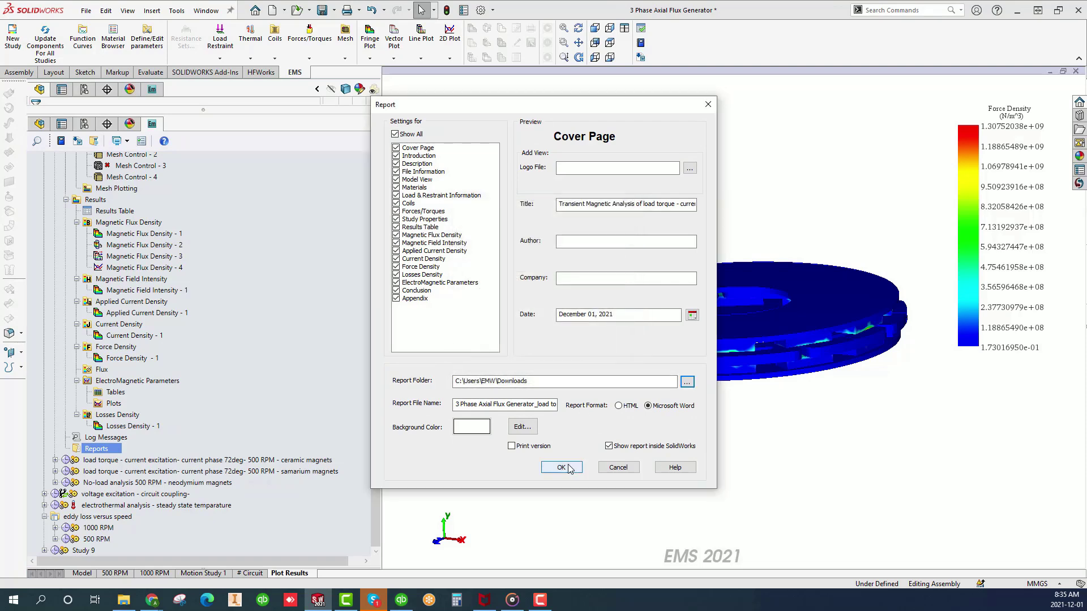
left_click(617, 405)
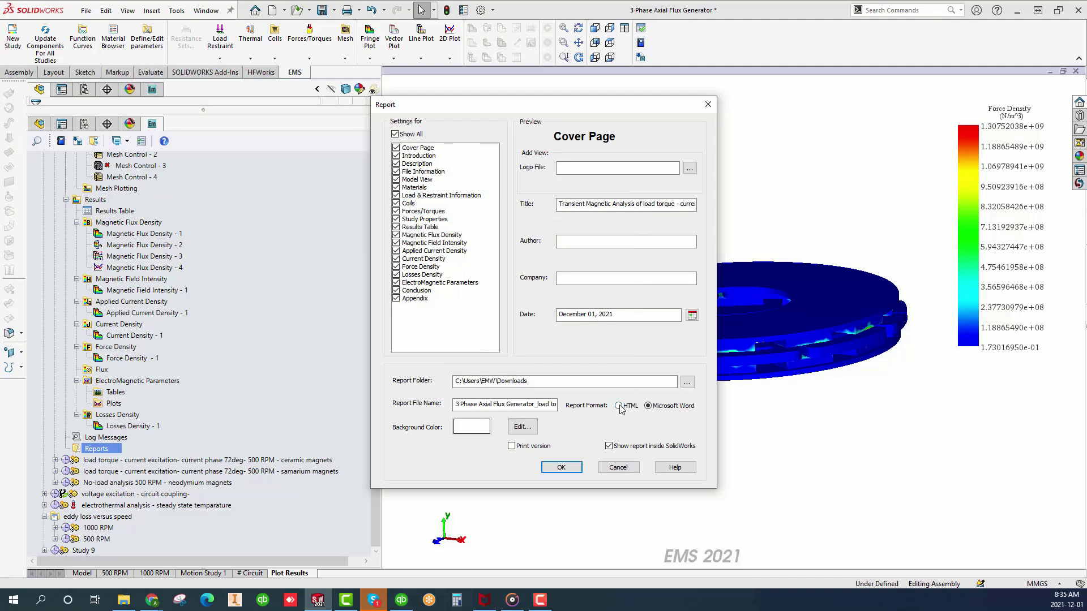
left_click(569, 470)
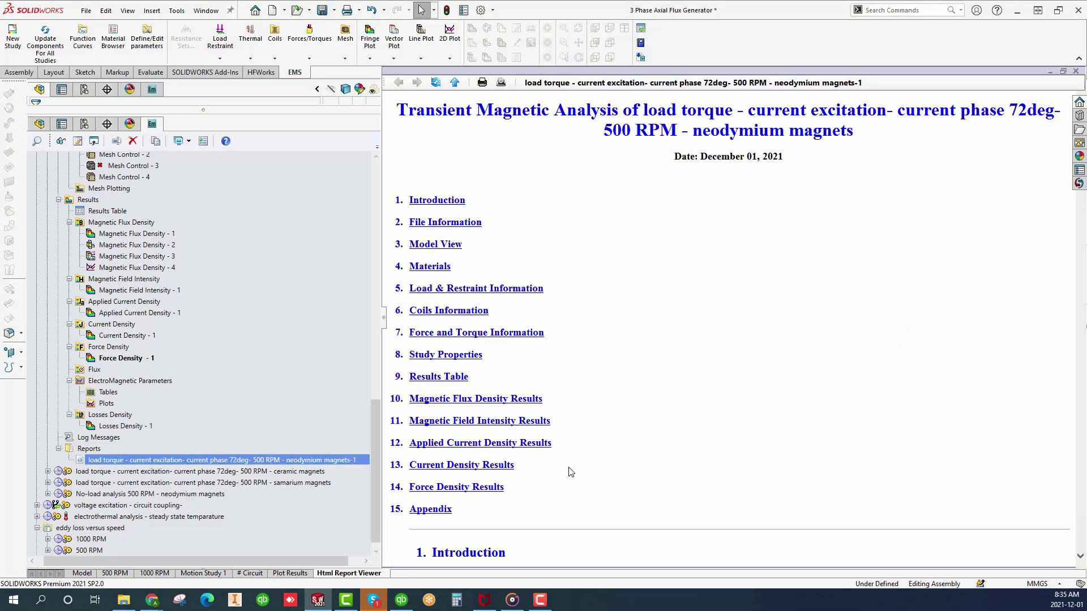
- Switch to the 500 RPM configuration and compare the neodymium, ceramic and samarium study results
left_click(120, 573)
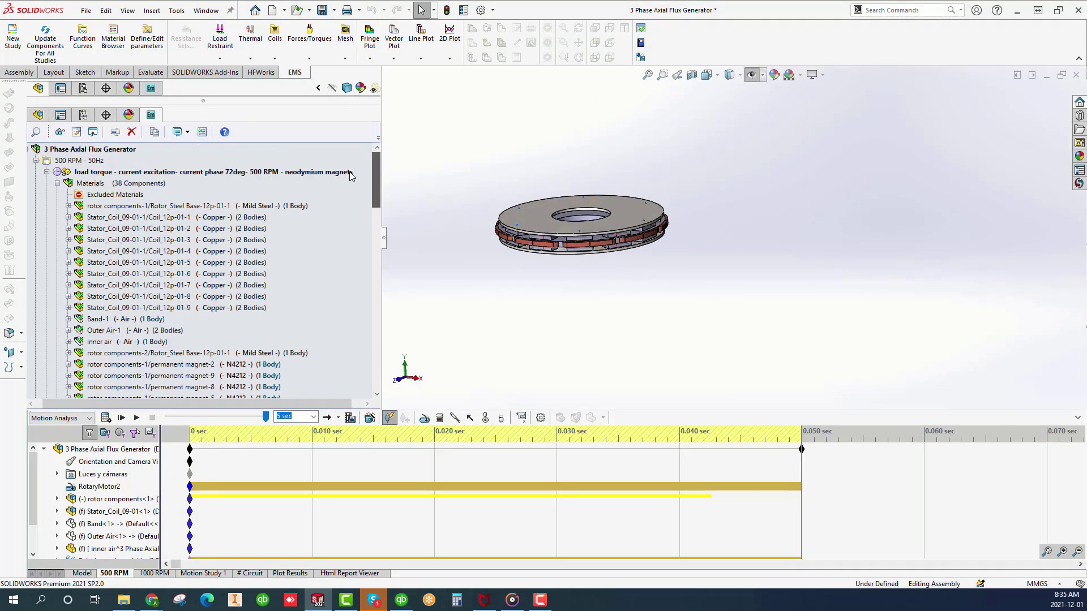
left_click(58, 183)
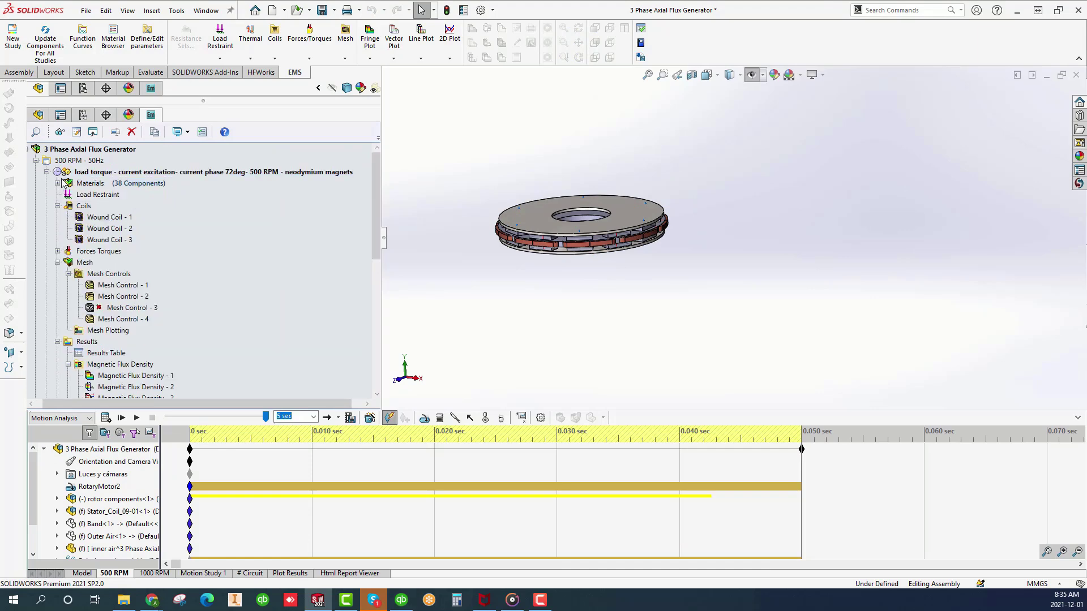
left_click(46, 172)
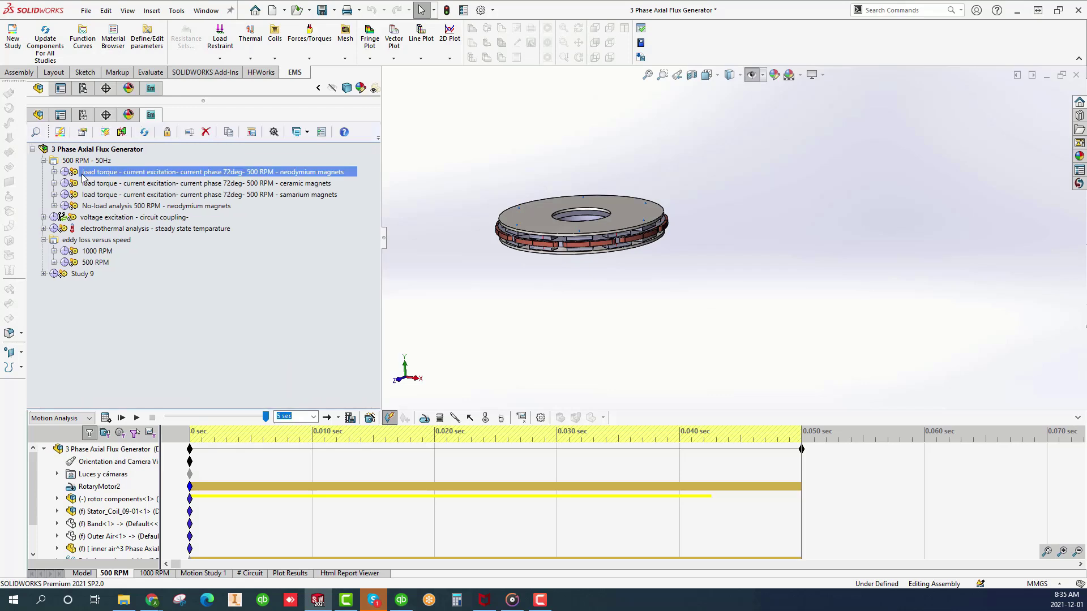
left_click(99, 195, "shift")
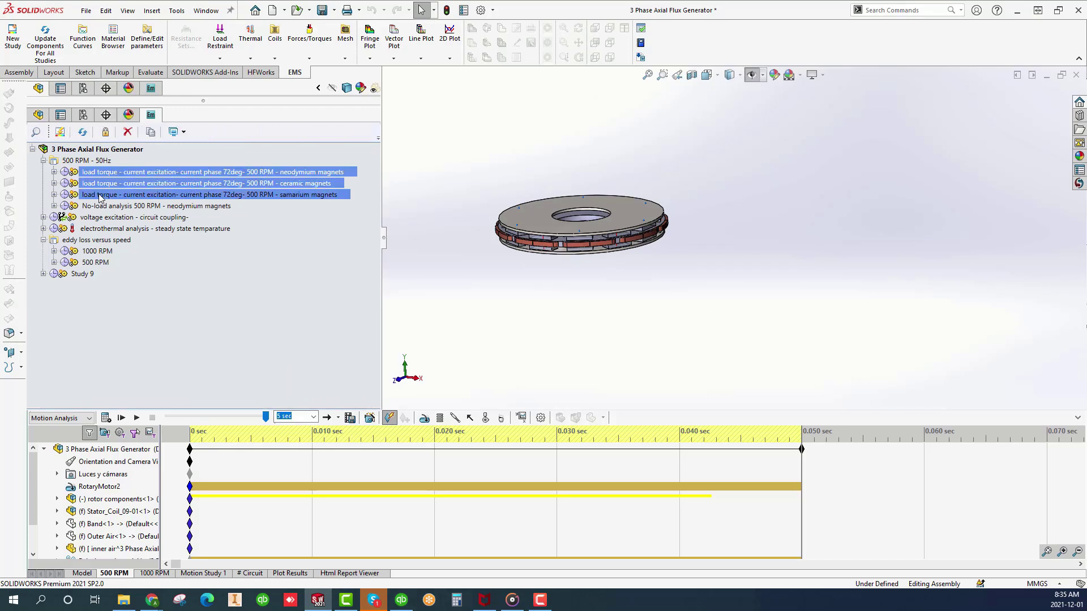
right_click(121, 188)
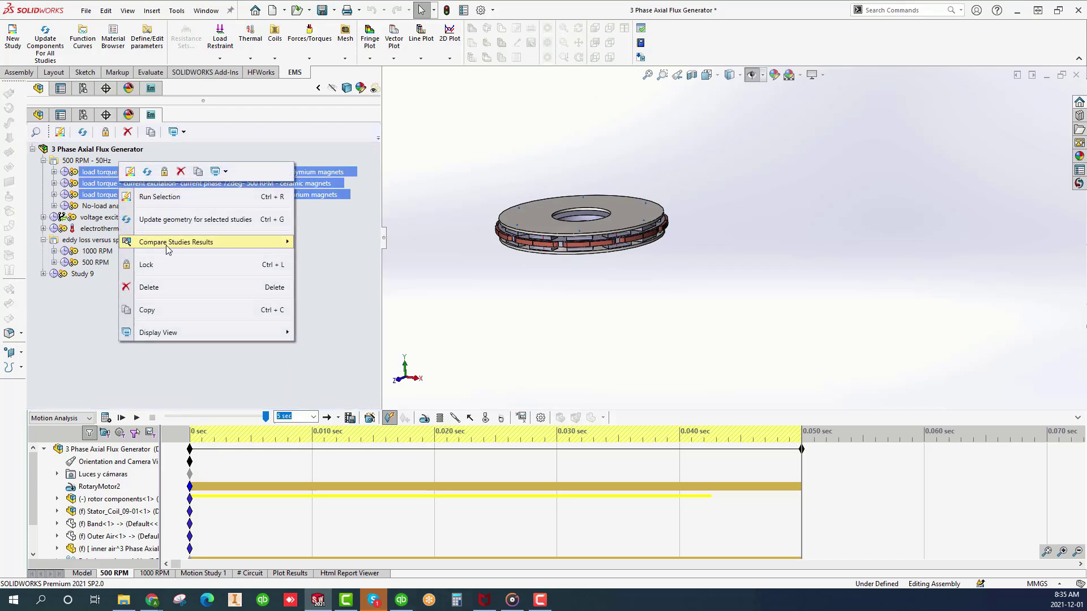
mouse_move(193, 249)
mouse_move(340, 246)
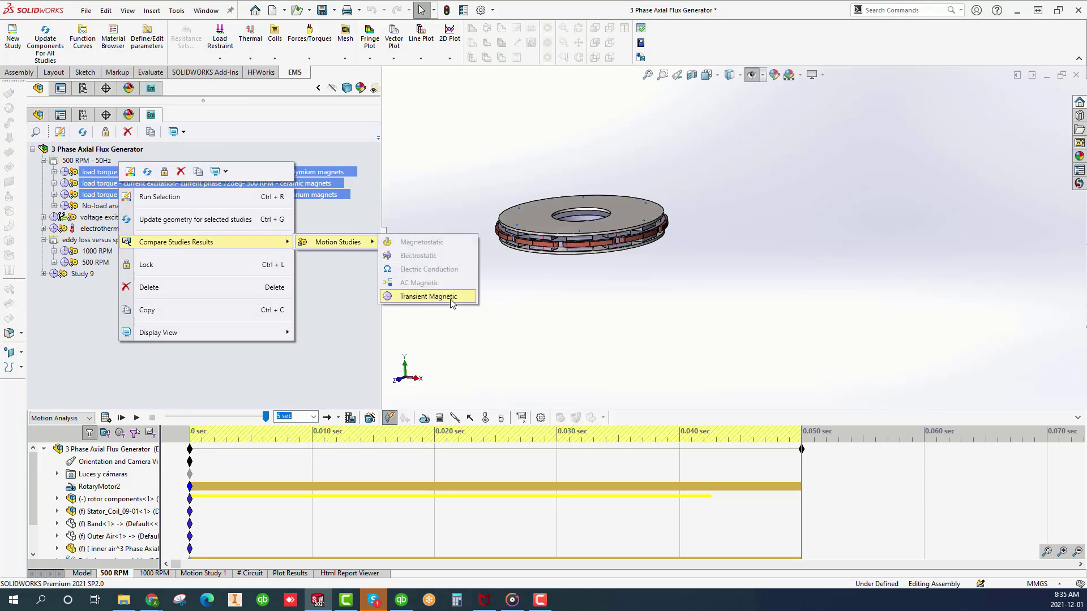
left_click(451, 302)
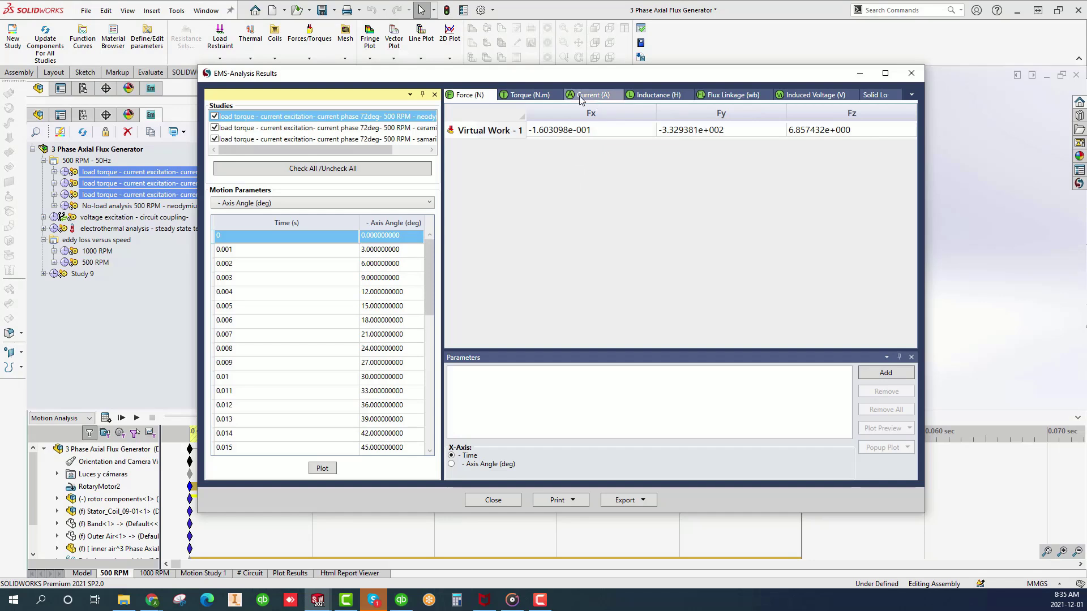
- Plot Ty torque versus time for all three magnet studies
left_click(530, 96)
left_click(676, 131)
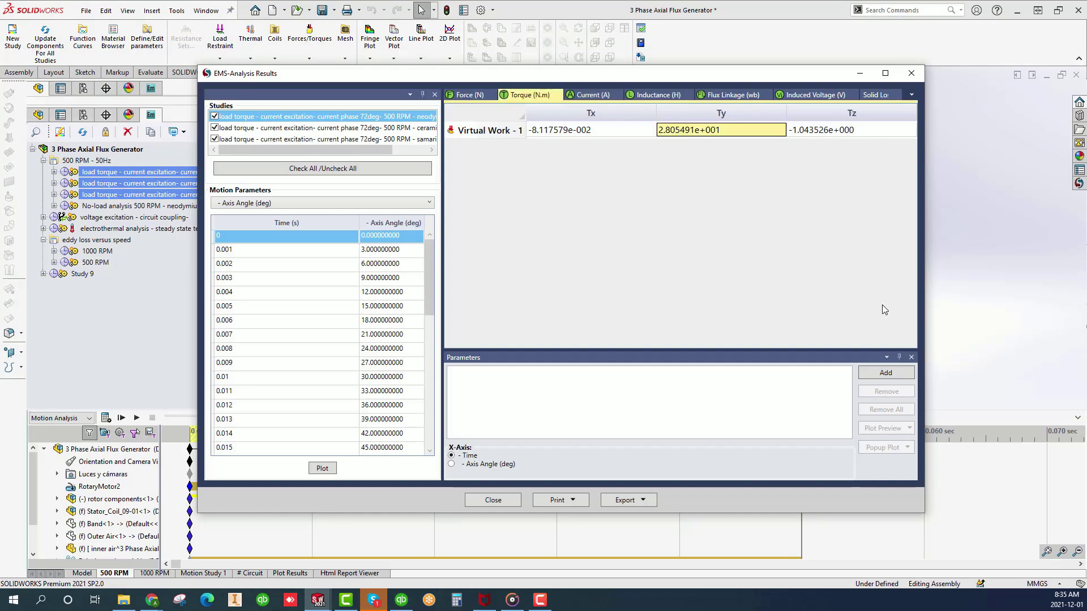
left_click(898, 376)
left_click(900, 447)
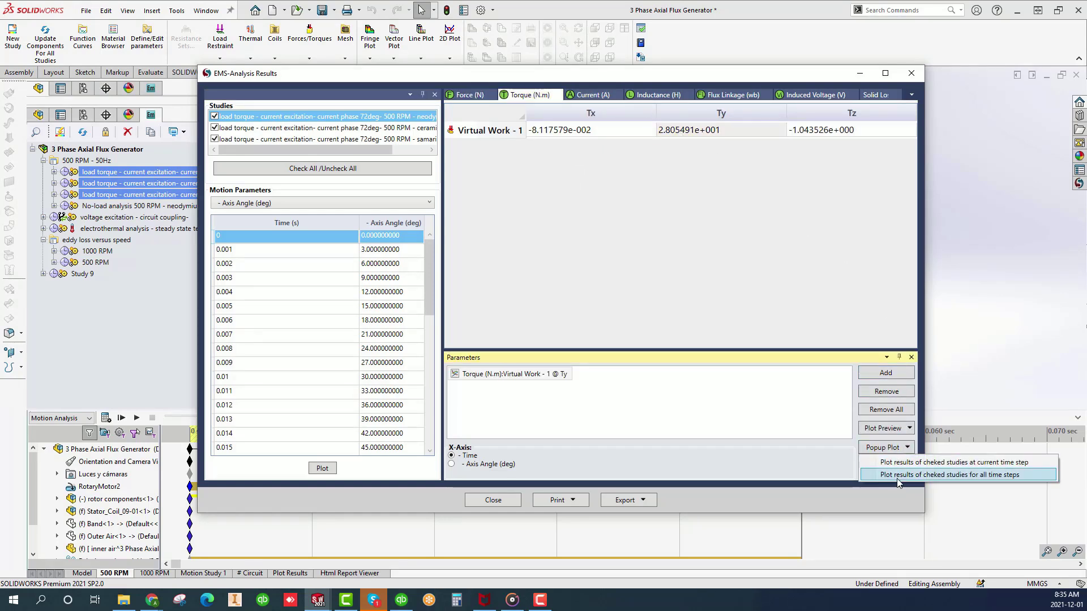
left_click(899, 475)
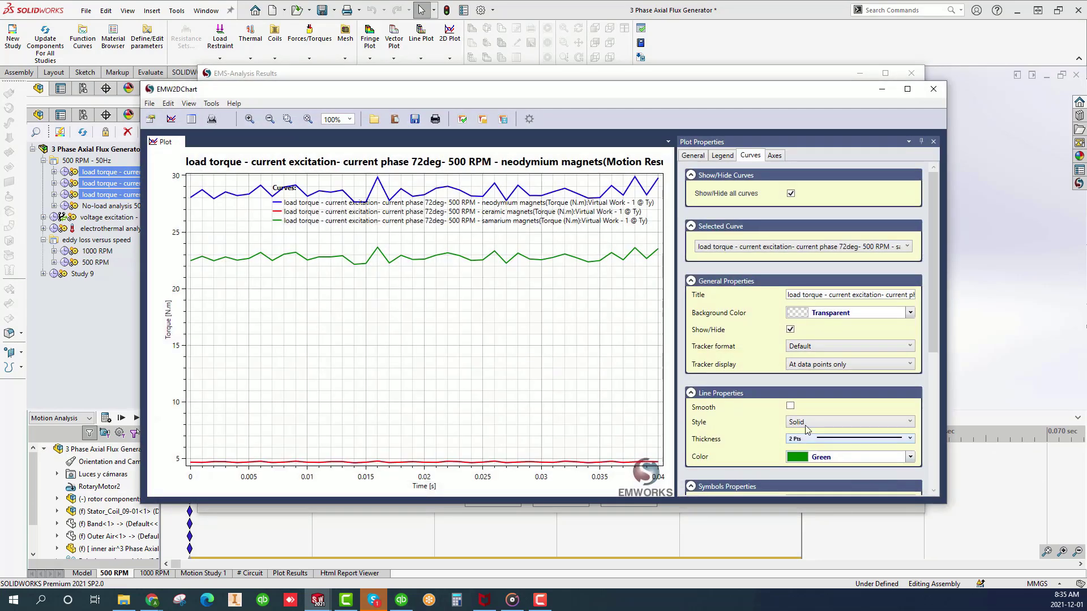
- Smooth the samarium and ceramic torque curves, reselect the samarium curve, and close the chart
left_click(791, 406)
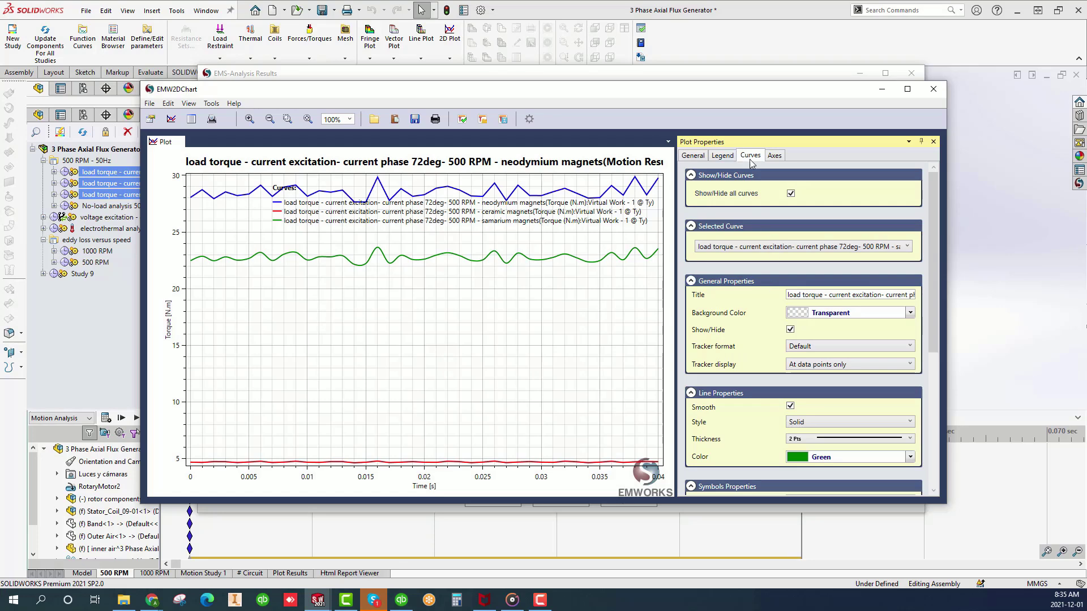
left_click(825, 252)
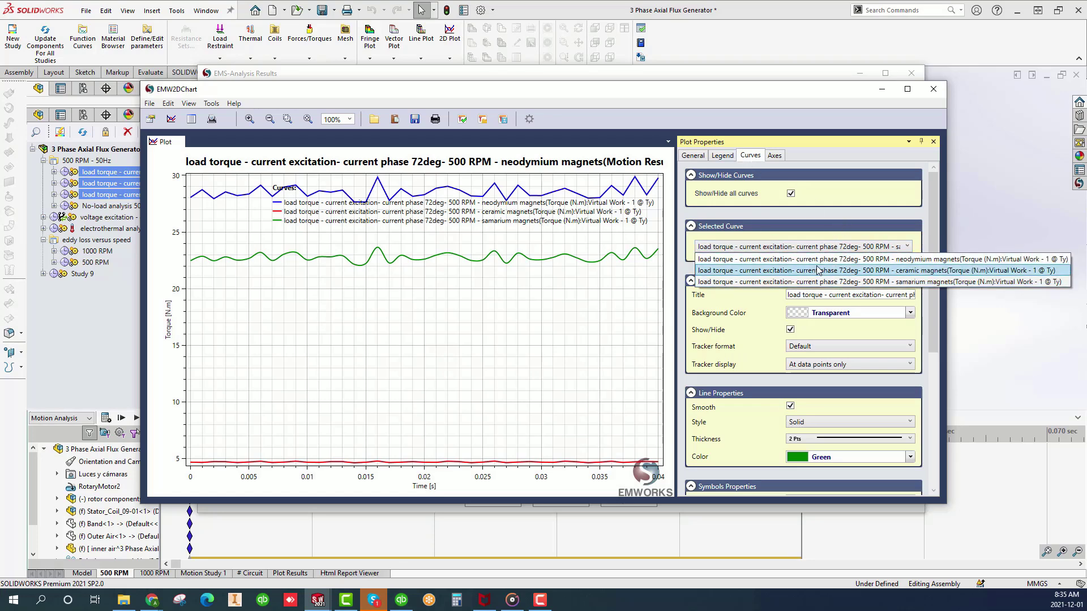
left_click(825, 282)
left_click(791, 406)
left_click(790, 407)
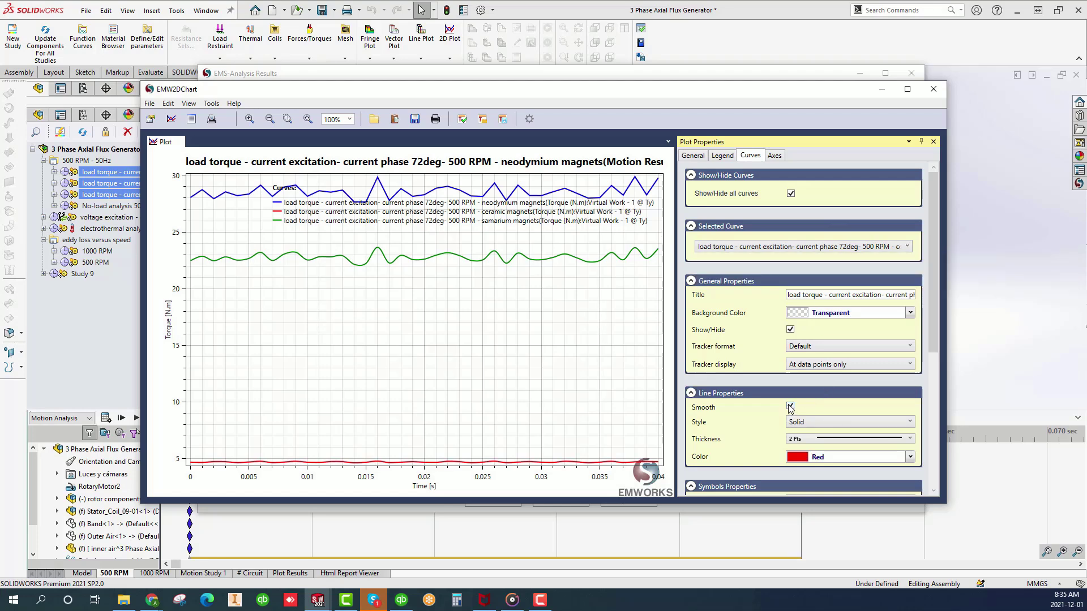
left_click(762, 249)
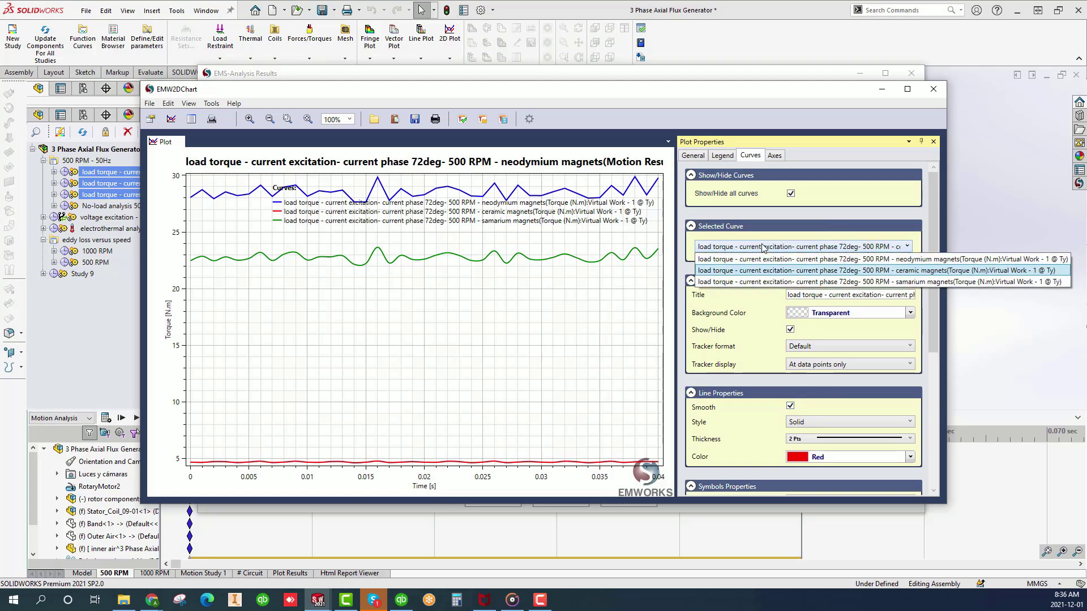
left_click(770, 284)
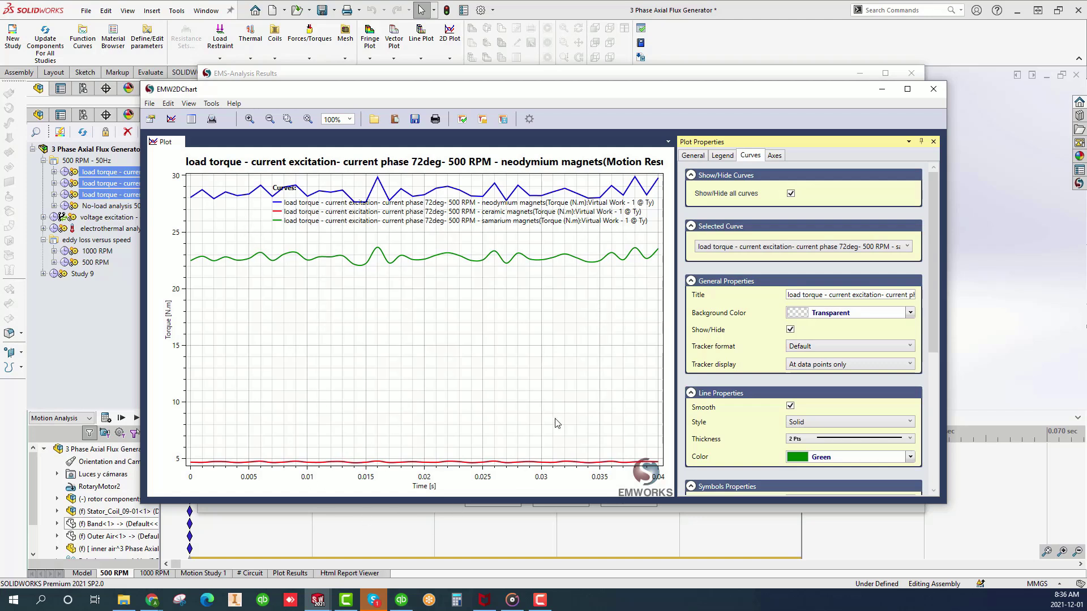
left_click(933, 88)
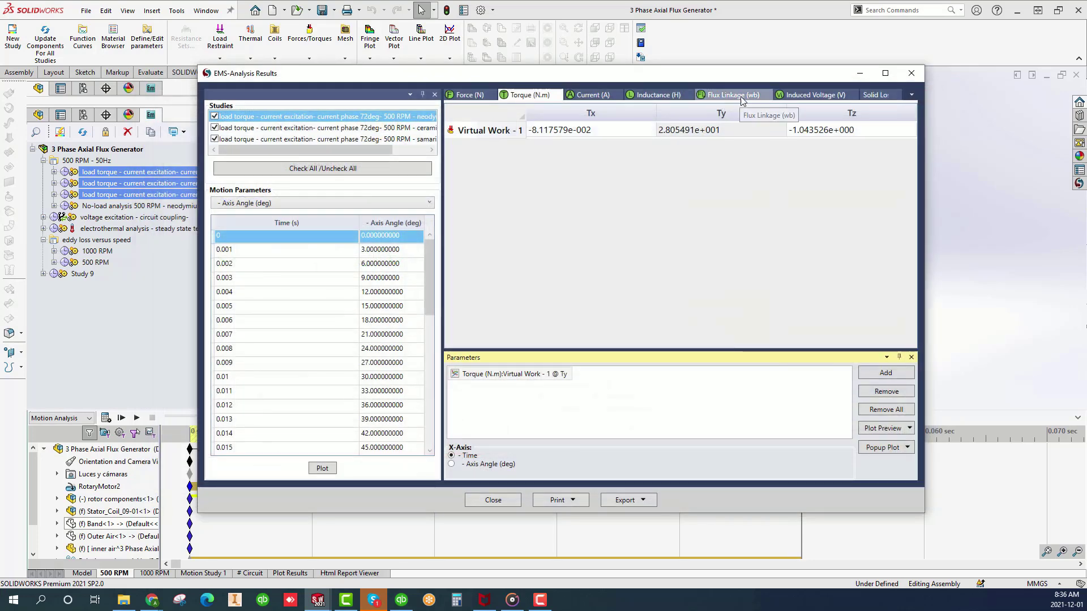
- Chart Wound Coil - 1 induced voltage over all time steps for the three studies, then close it
left_click(794, 96)
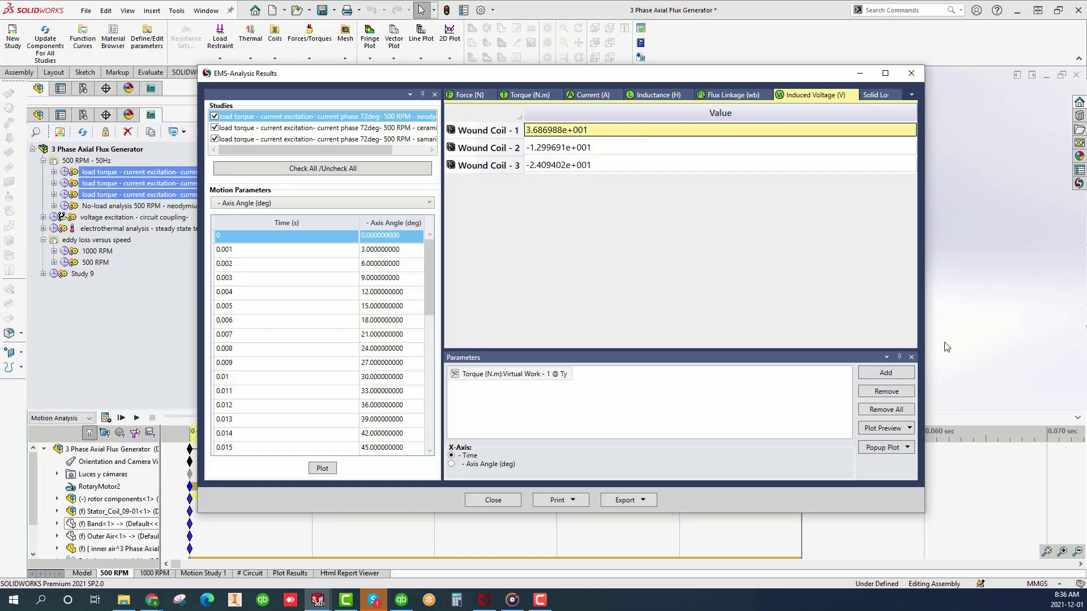
left_click(892, 375)
left_click(896, 451)
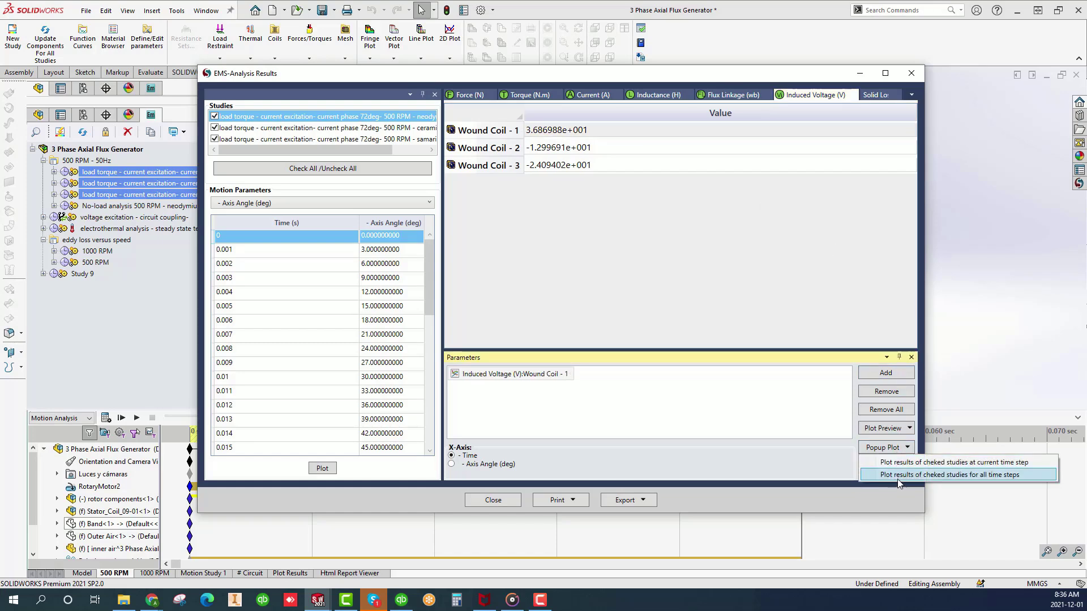
left_click(898, 479)
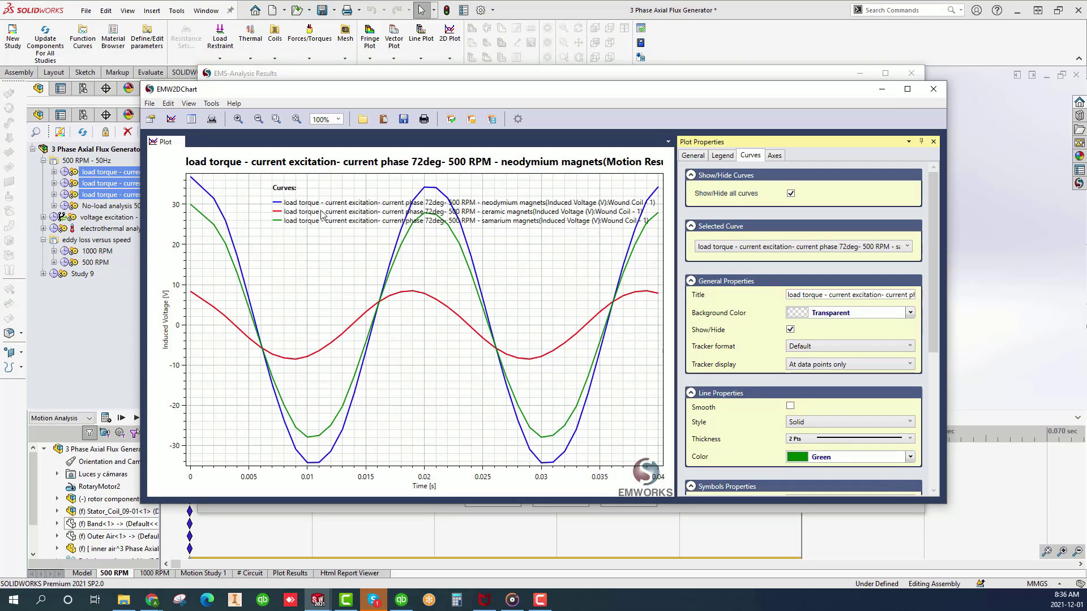
left_click(933, 89)
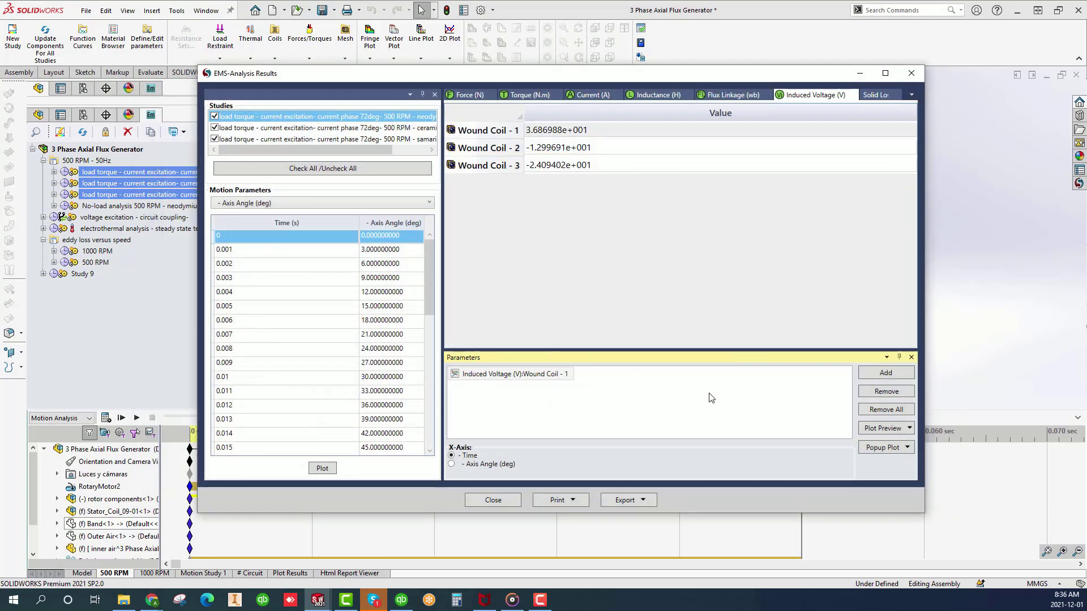
- Open the no-load neodymium study's Results Table and plot smoothed Ty torque versus time
left_click(511, 502)
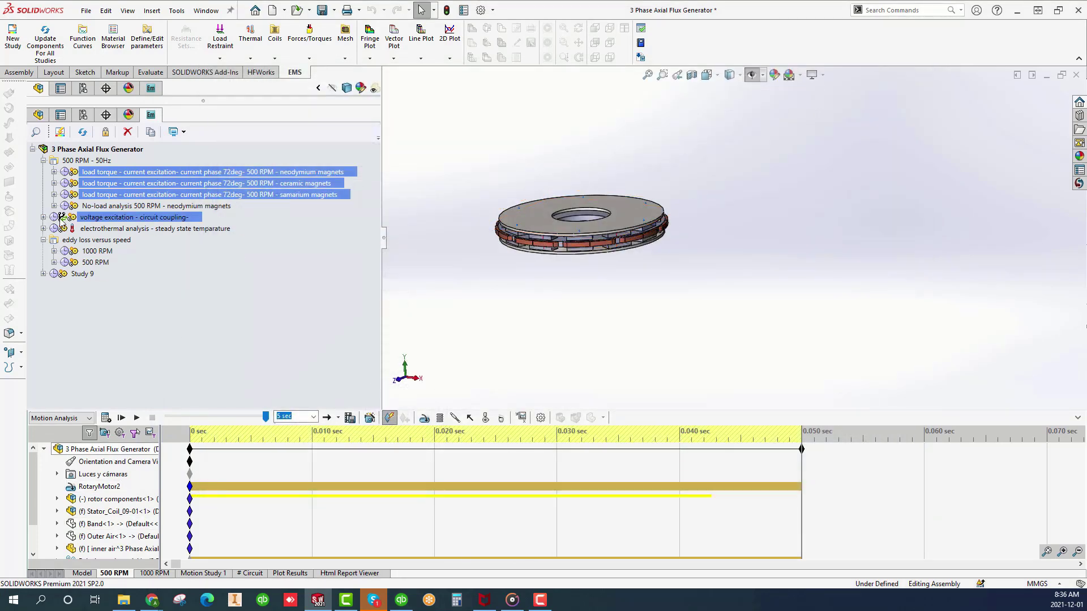
left_click(54, 206)
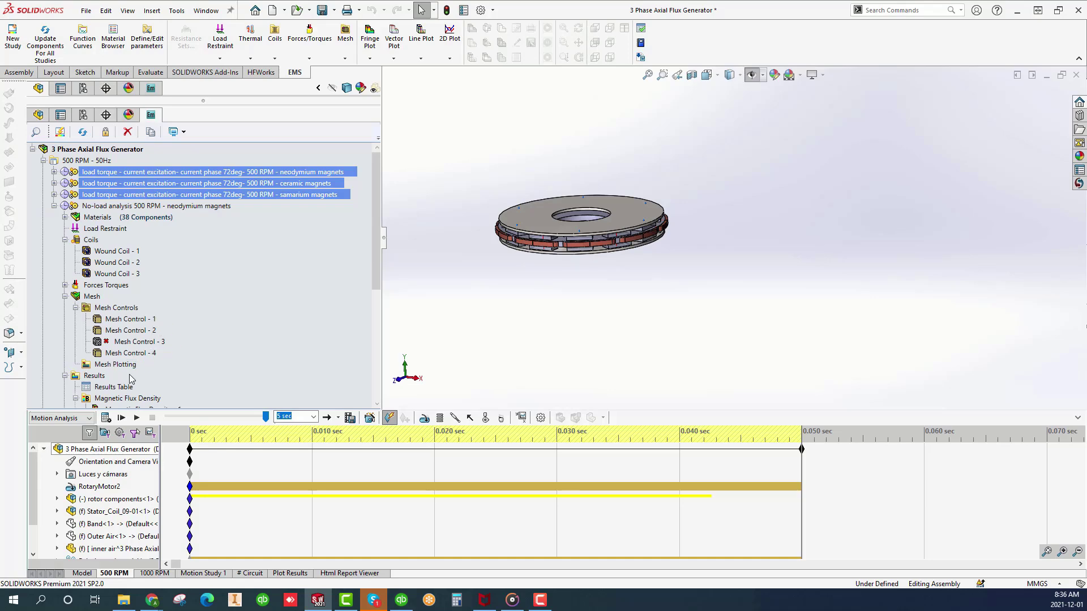
double_click(88, 390)
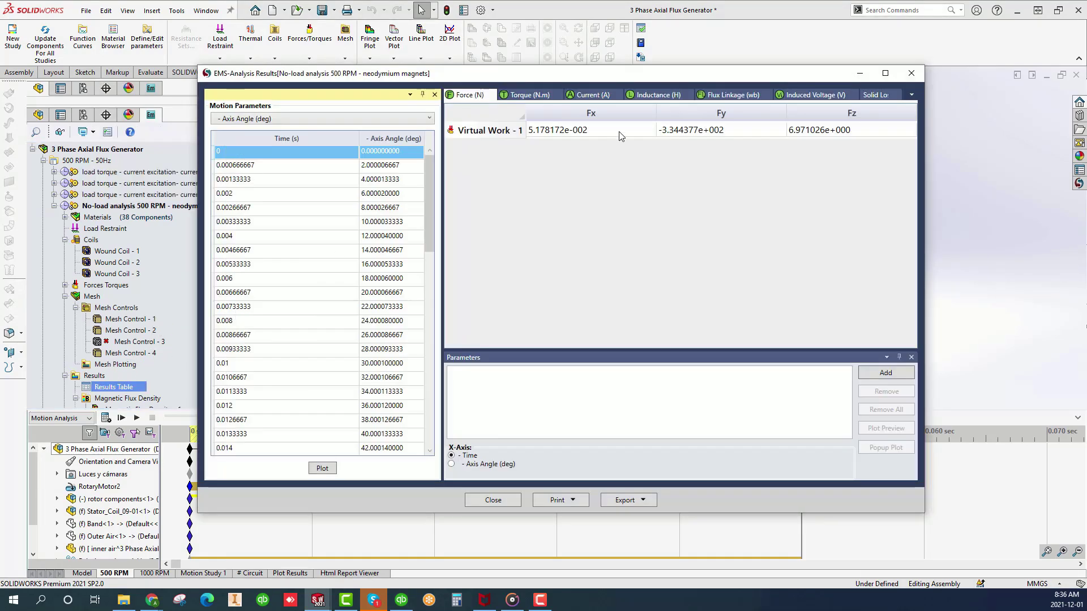
left_click(566, 97)
left_click(681, 132)
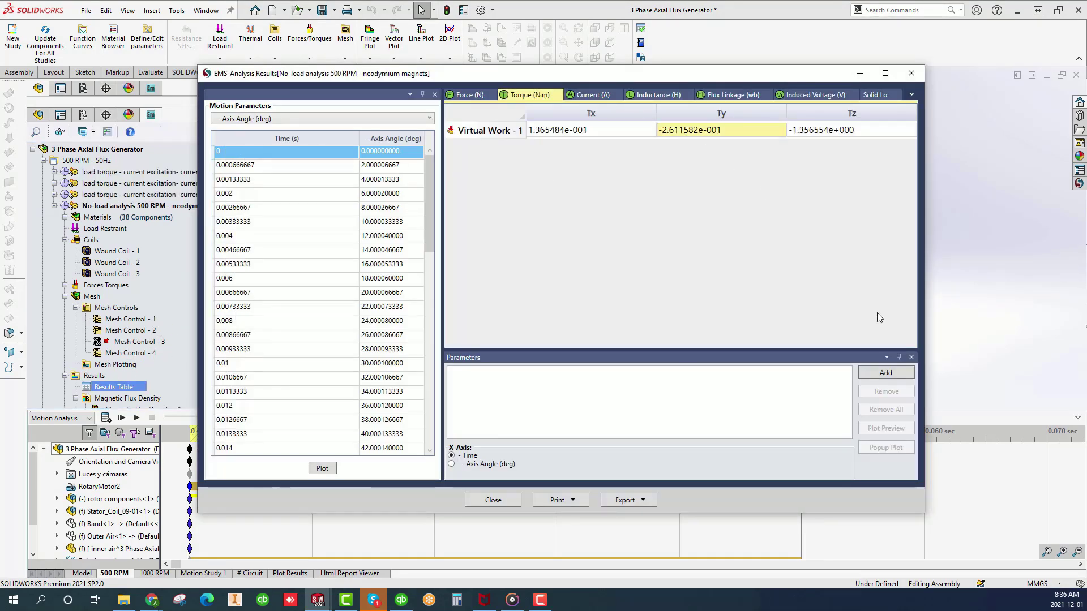
left_click(891, 375)
left_click(897, 448)
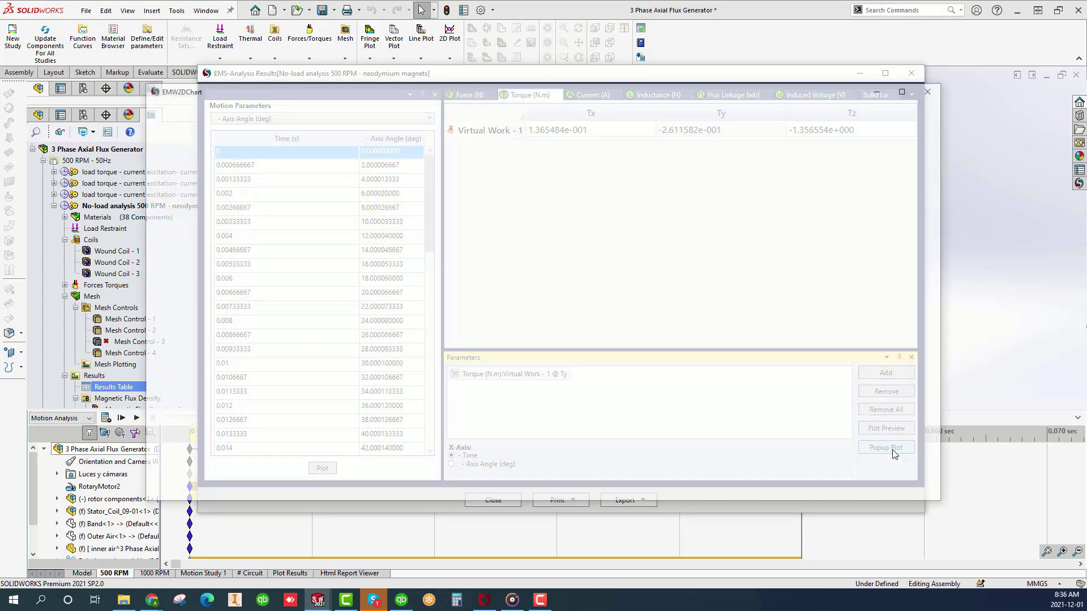
left_click(790, 407)
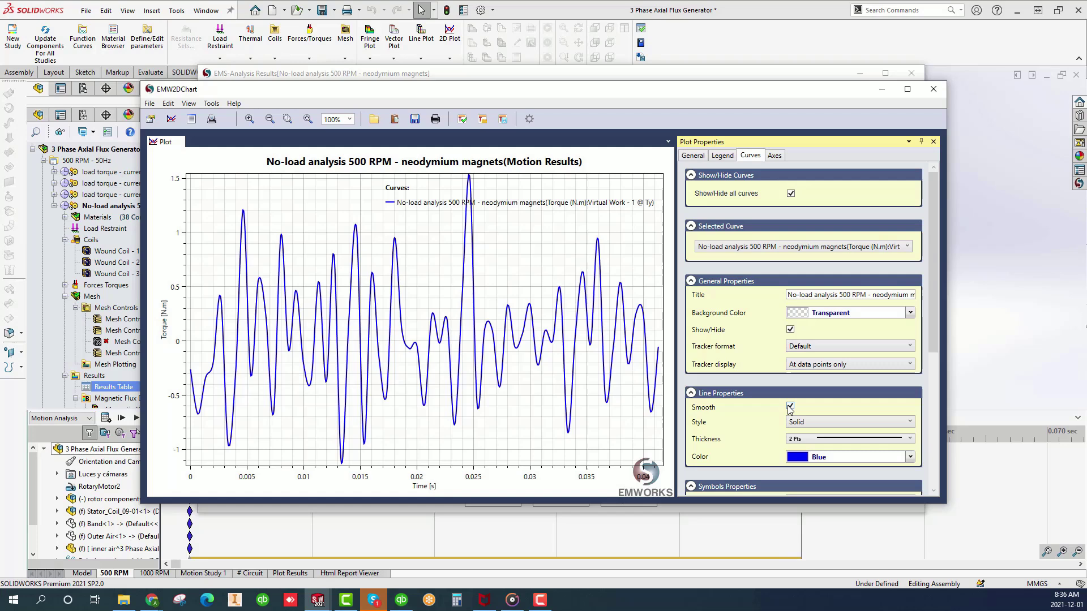
left_click(386, 362)
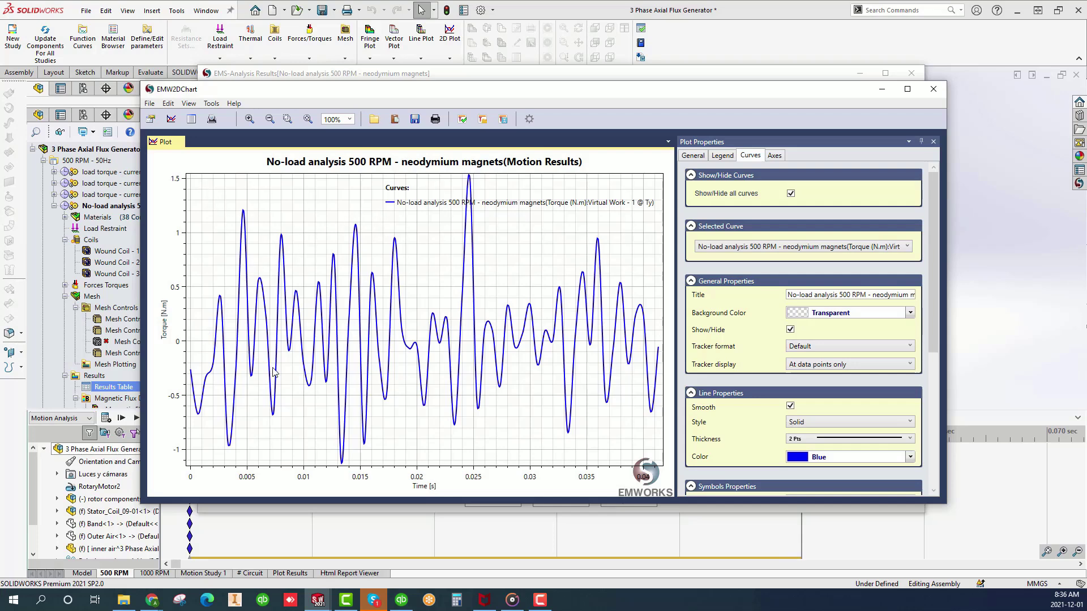
- Plot no-load induced voltages of Wound Coils 1–3, read peaks near 33.18 V, and close the chart
left_click(933, 90)
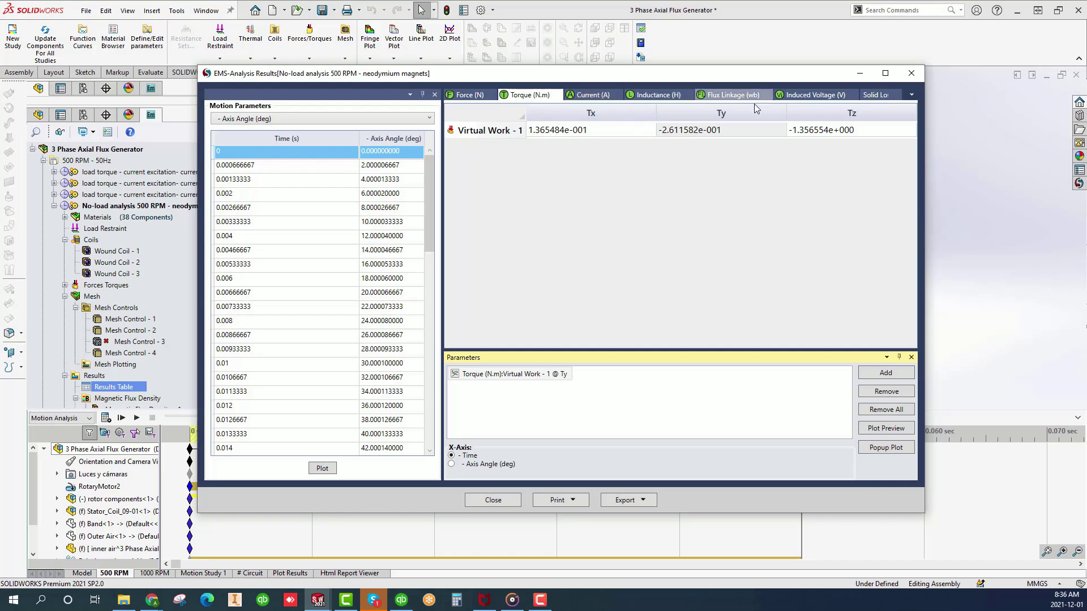
left_click(803, 99)
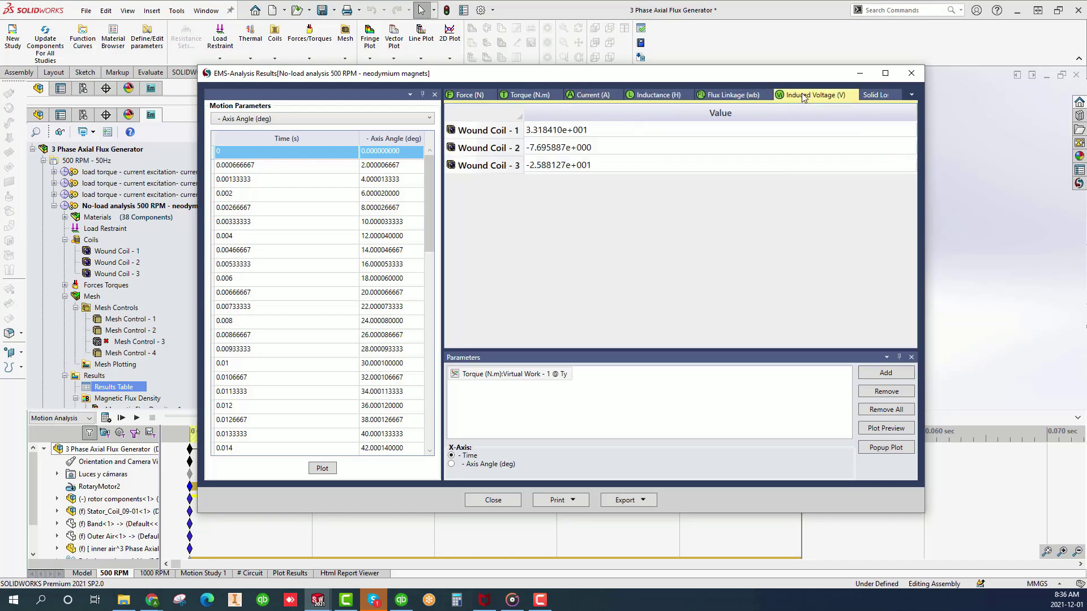
left_click(695, 129)
left_click(676, 148, "shift")
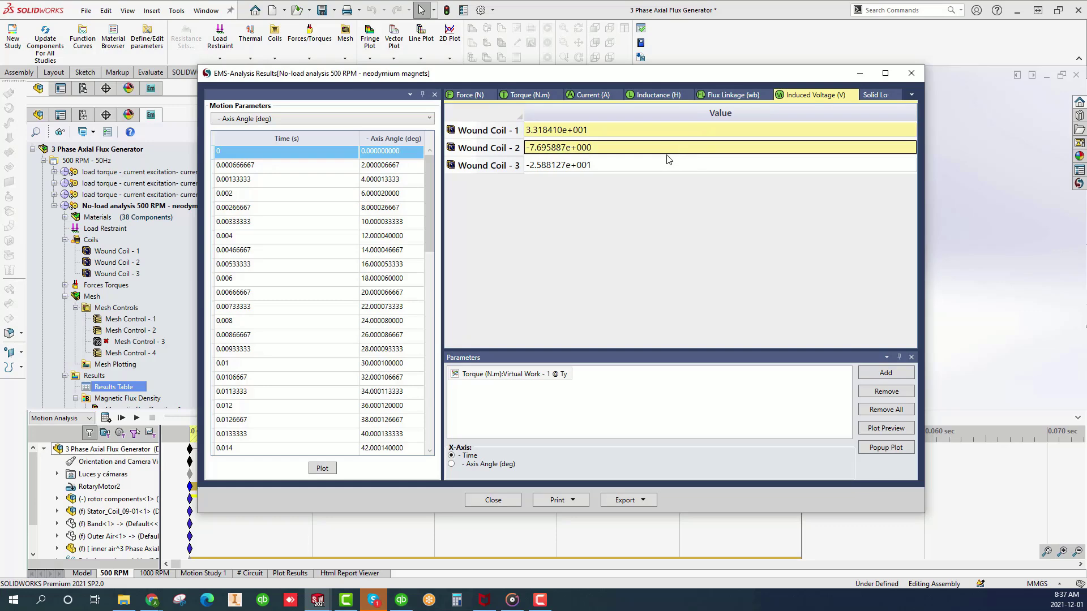
left_click(660, 166, "shift")
left_click(884, 374)
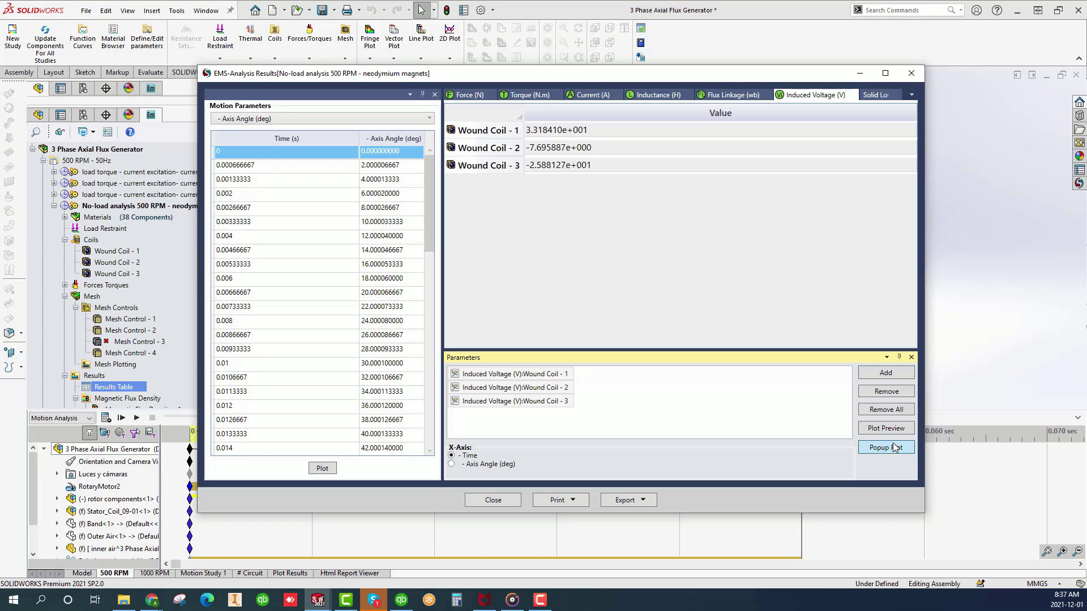
left_click(894, 448)
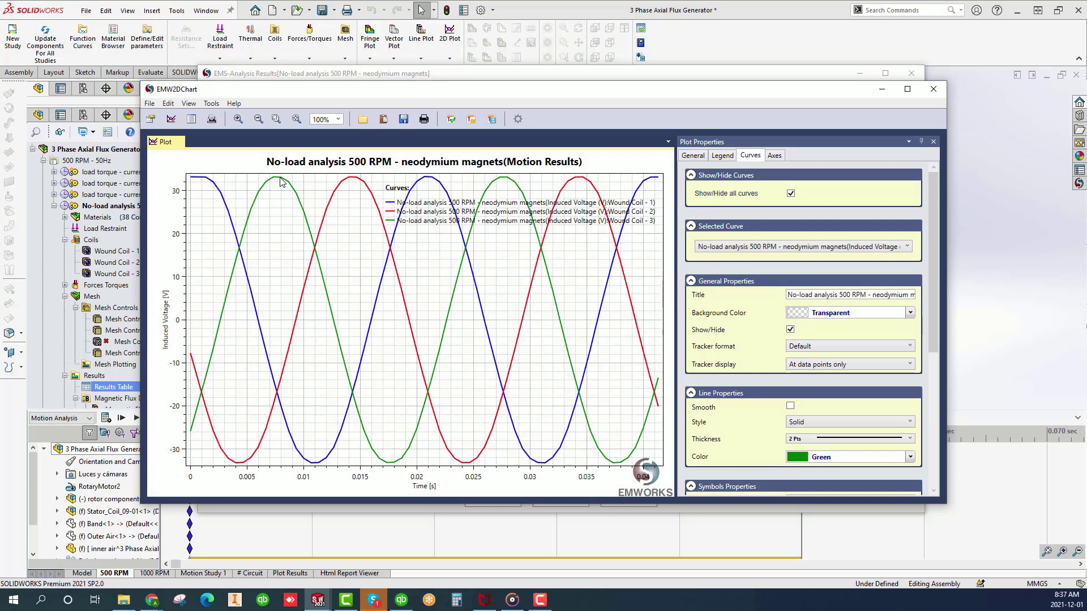
left_click(352, 181)
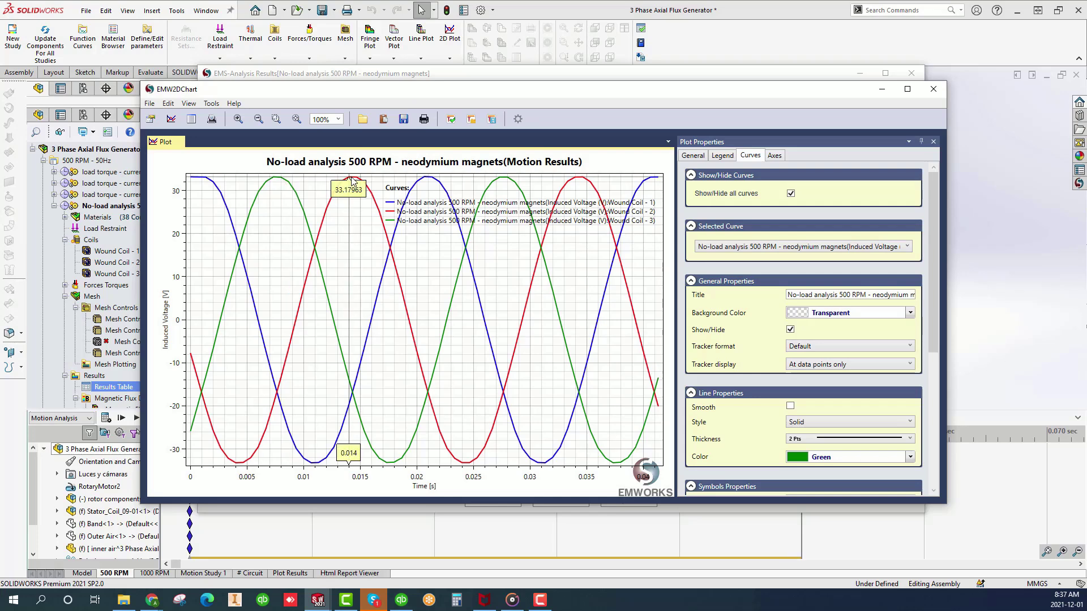
left_click(431, 180)
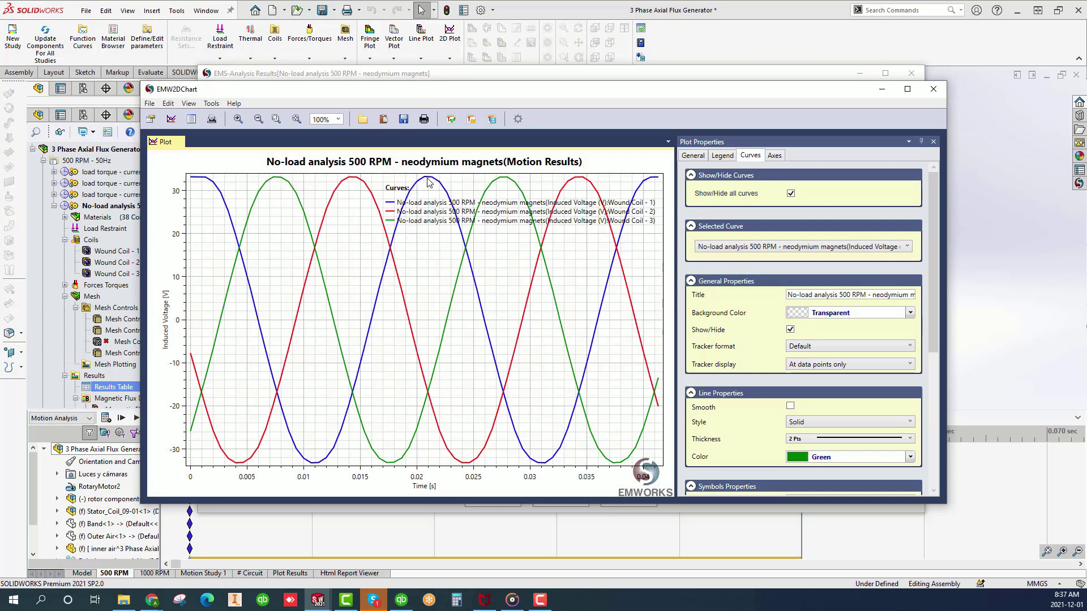
left_click(933, 89)
- Collapse No-load analysis and open the voltage excitation study's circuit schematic and results table
left_click(492, 500)
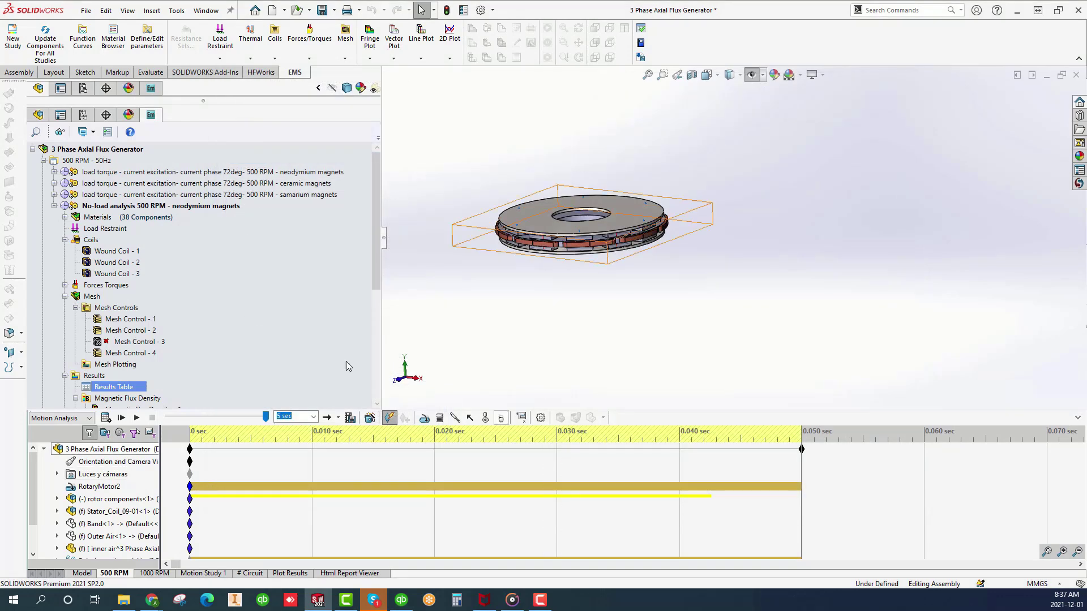
left_click(54, 206)
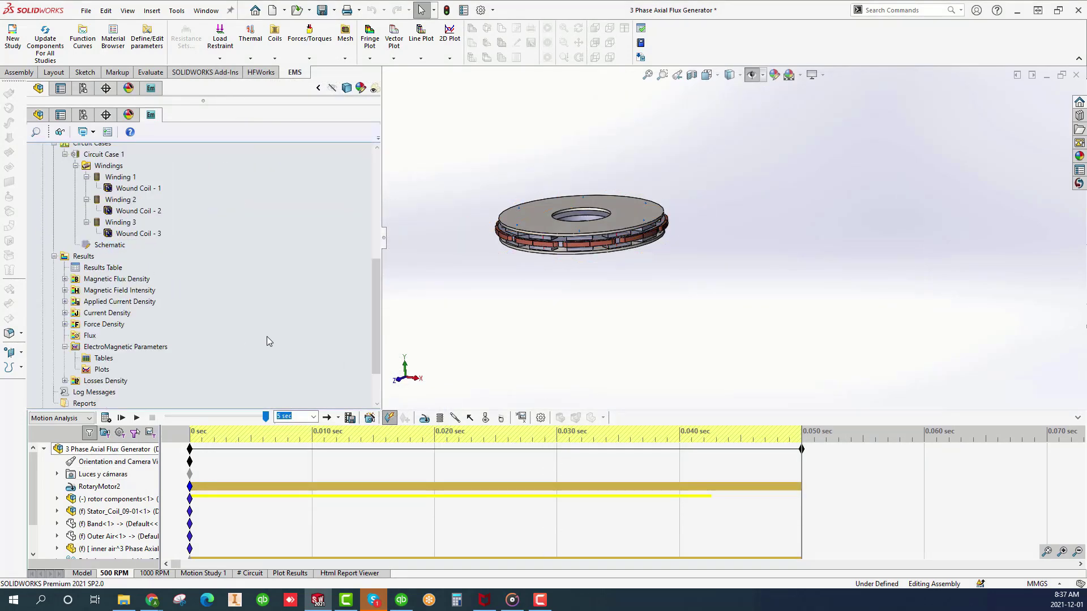
double_click(86, 244)
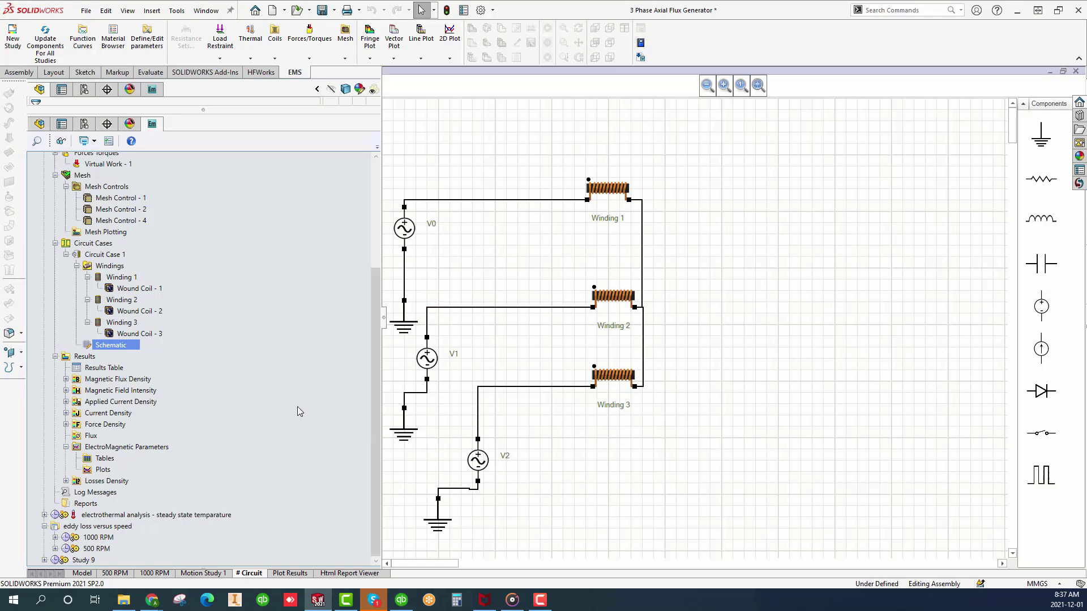
double_click(75, 372)
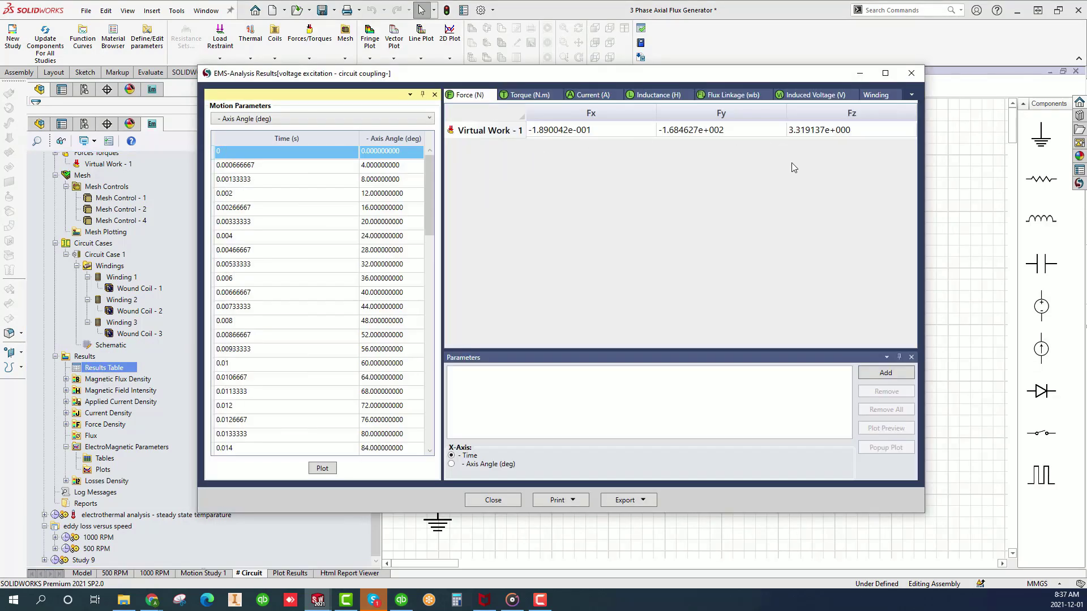
- Plot smoothed Wound Coil 1–3 currents (about ±22 A), move the legend, and close the chart
left_click(590, 98)
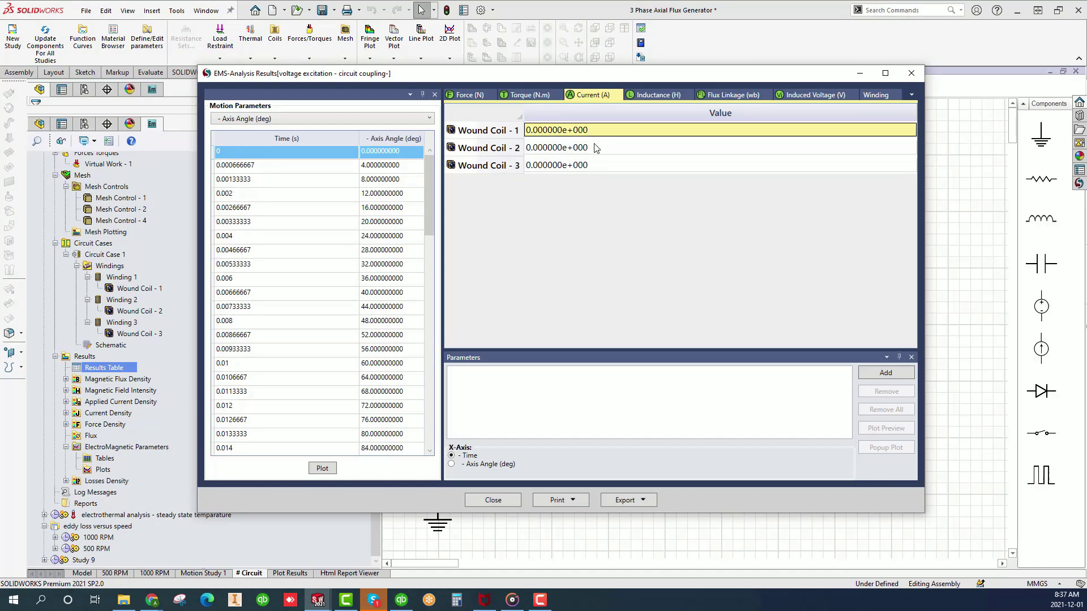
left_click(594, 148, "ctrl")
left_click(589, 166, "ctrl")
left_click(885, 374)
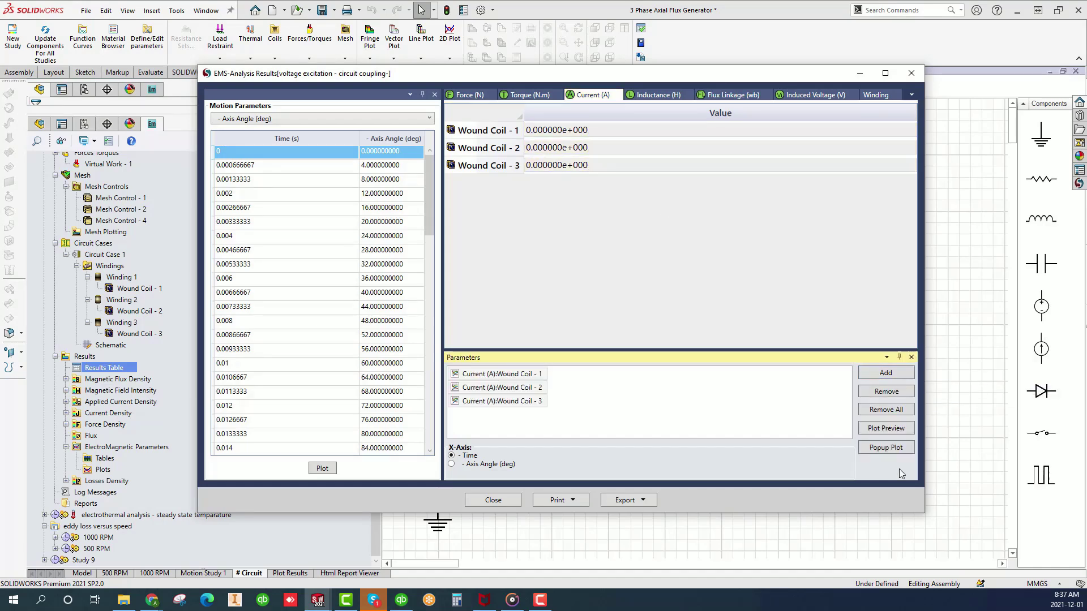
left_click(889, 449)
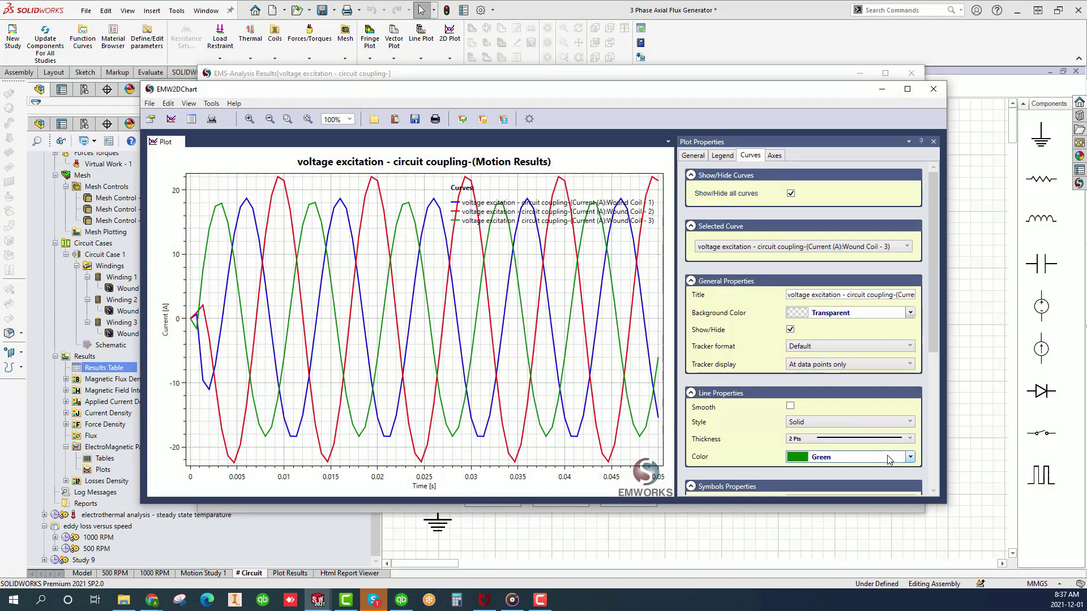
left_click(790, 406)
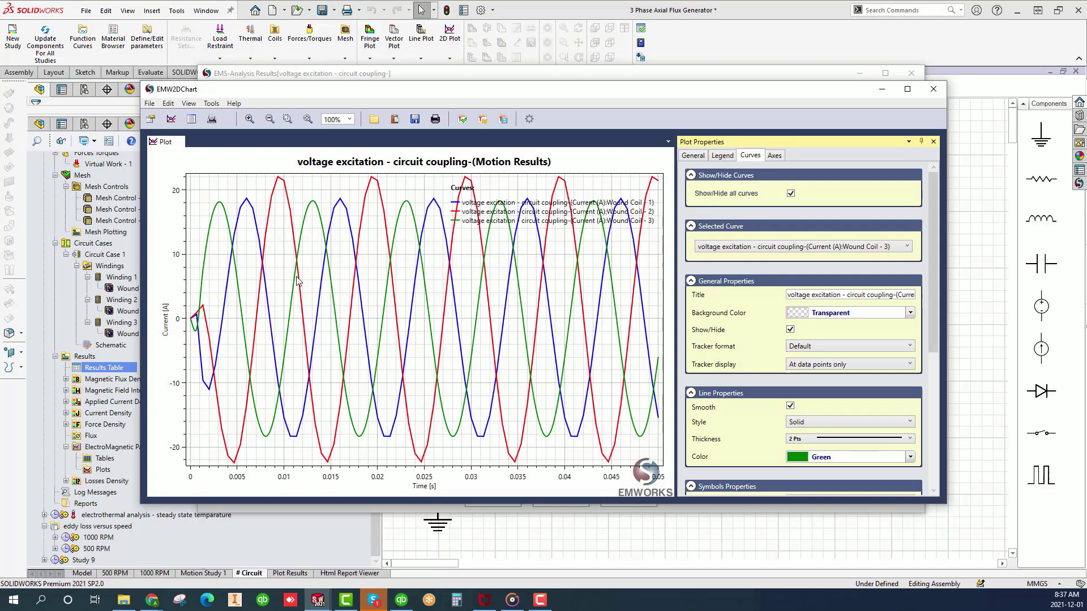
left_click_drag(512, 212, 486, 267)
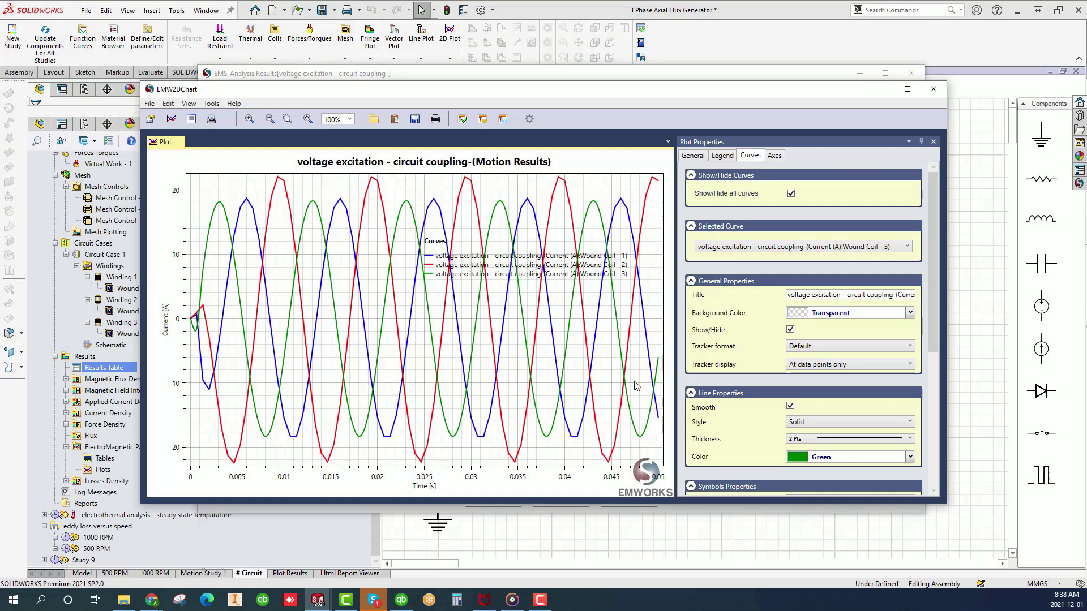
left_click(934, 89)
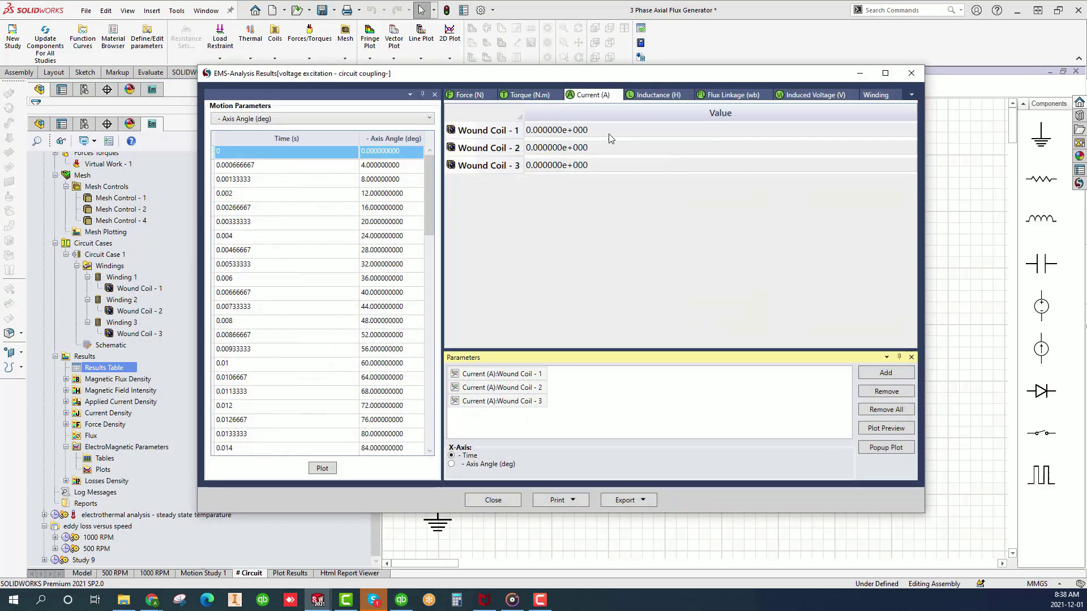
- Plot the Virtual Work - 1 Ty torque versus time, then close the chart
left_click(534, 96)
left_click(682, 135)
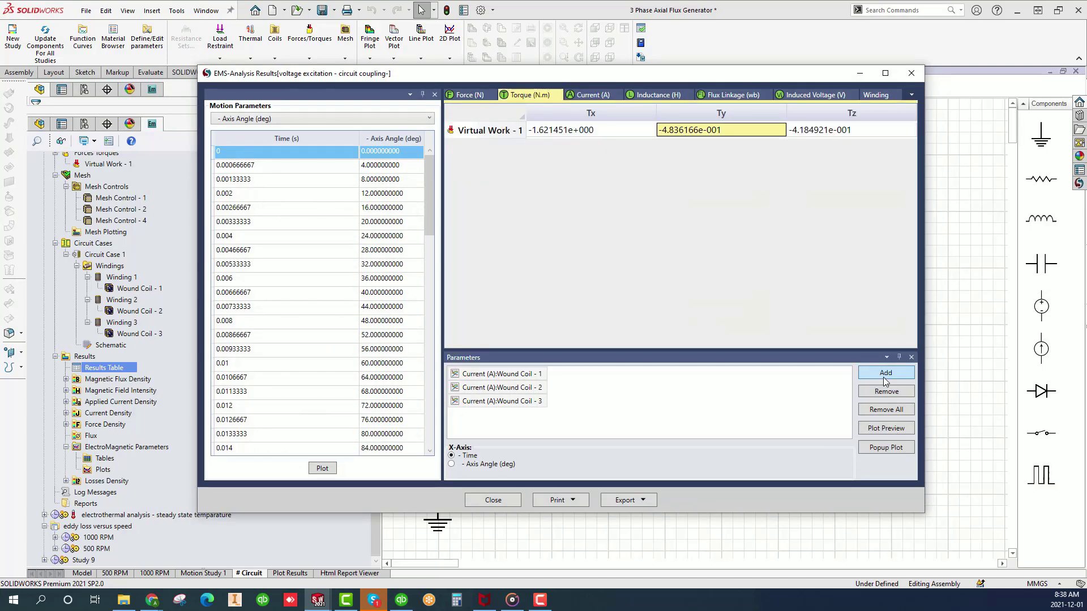
left_click(889, 447)
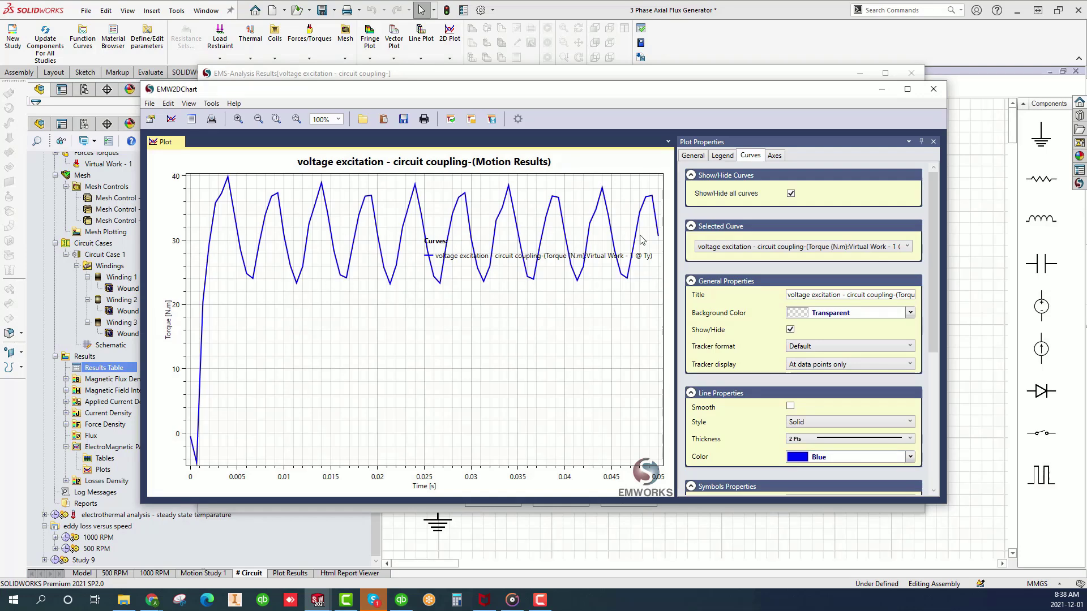
left_click(934, 90)
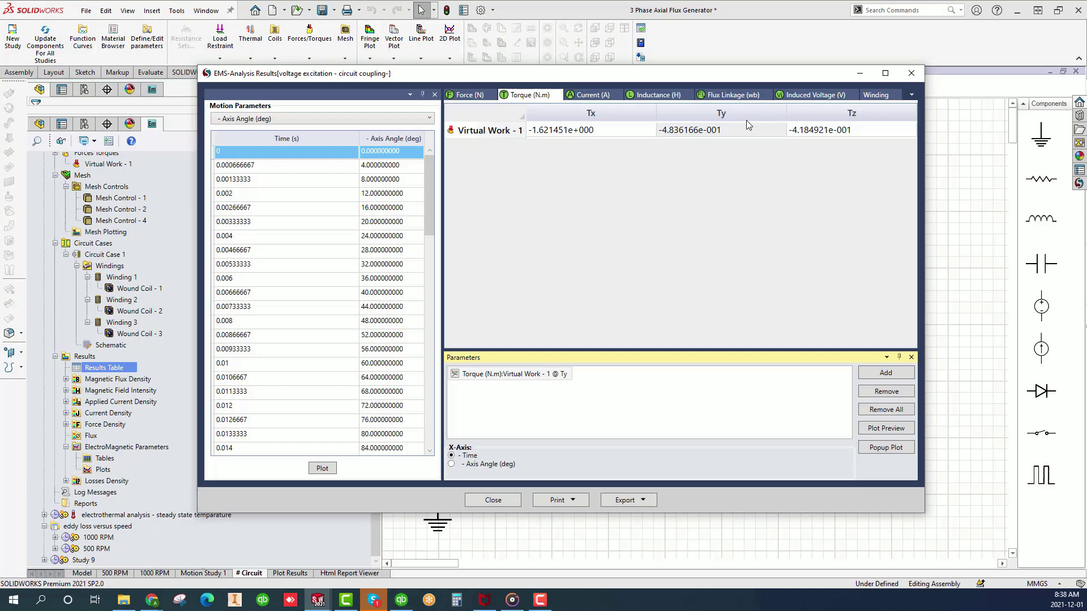
- Plot the first rotor's Core Loss (W) versus time, about 12,000–14,500 W, and close it
left_click(912, 96)
left_click(912, 96)
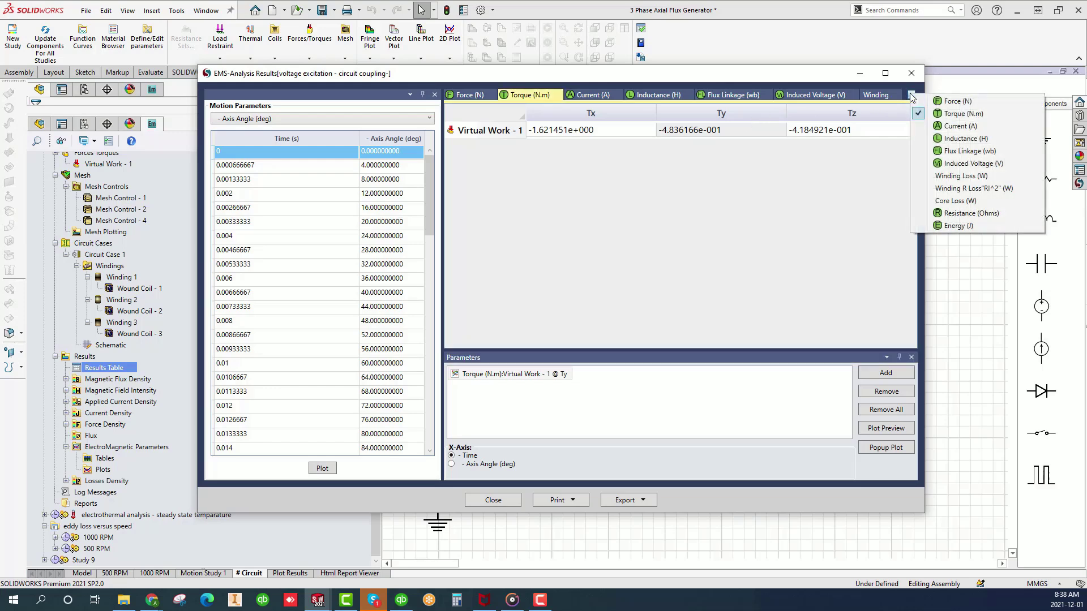
left_click(957, 202)
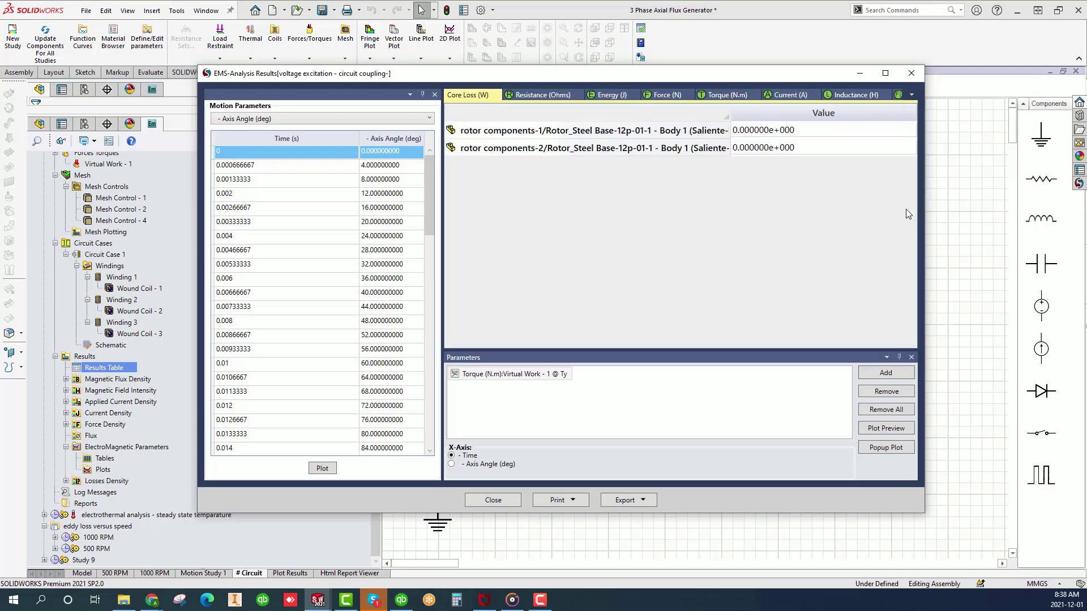
left_click(774, 133)
left_click(899, 371)
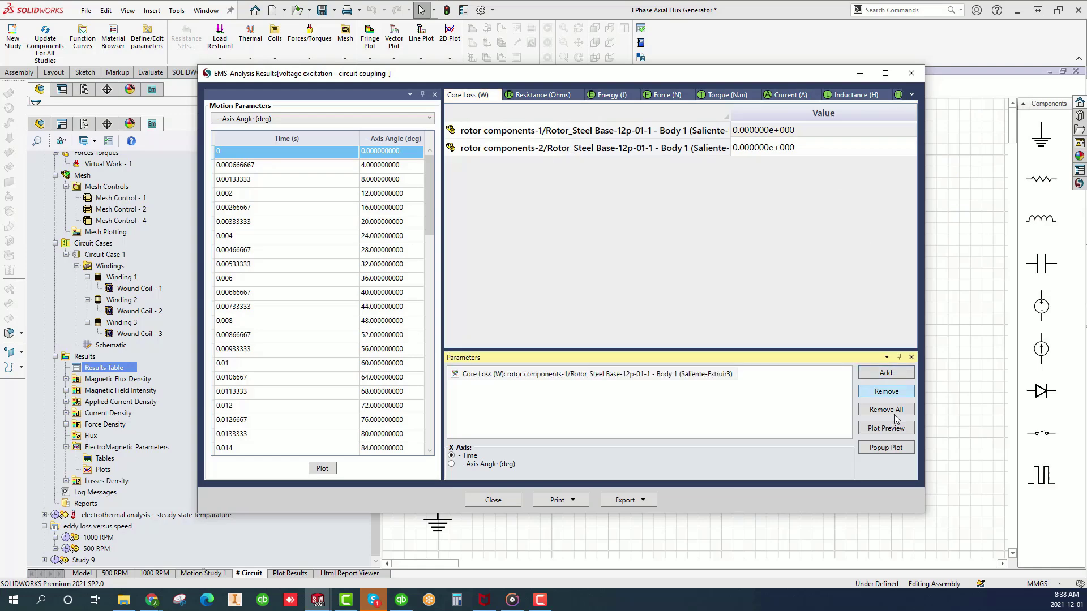
left_click(886, 448)
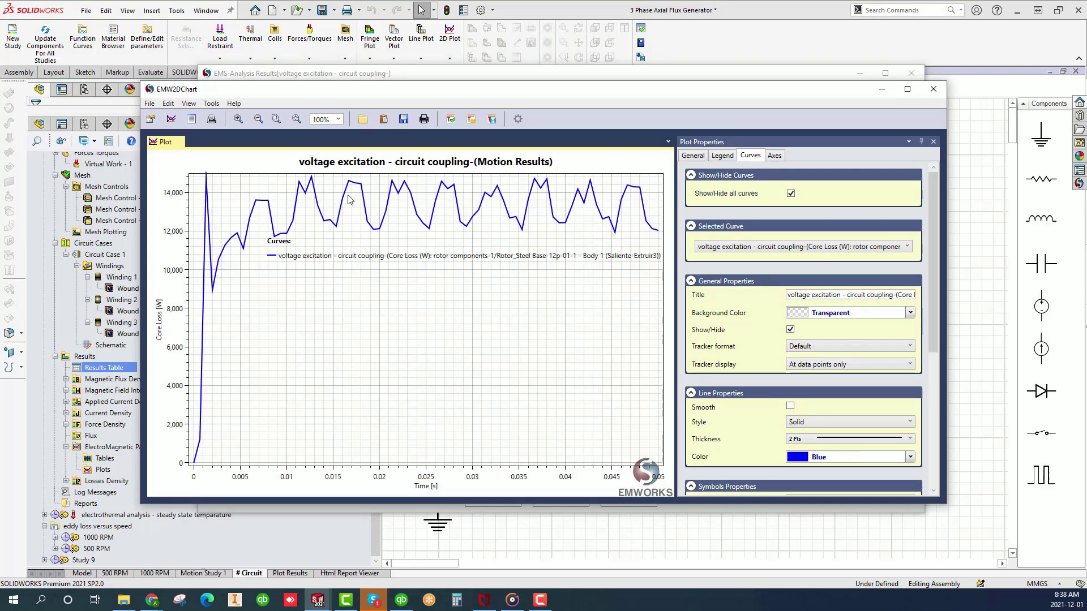
left_click(933, 89)
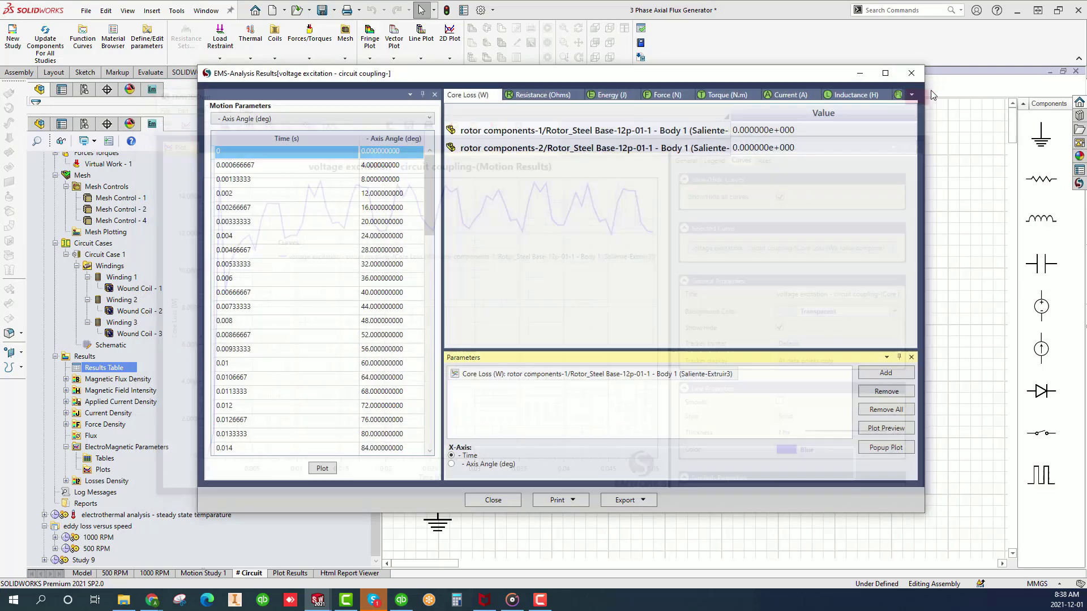
- Collapse the voltage excitation study and expand the electrothermal study, reviewing its torque, convection and mesh entries
left_click(496, 499)
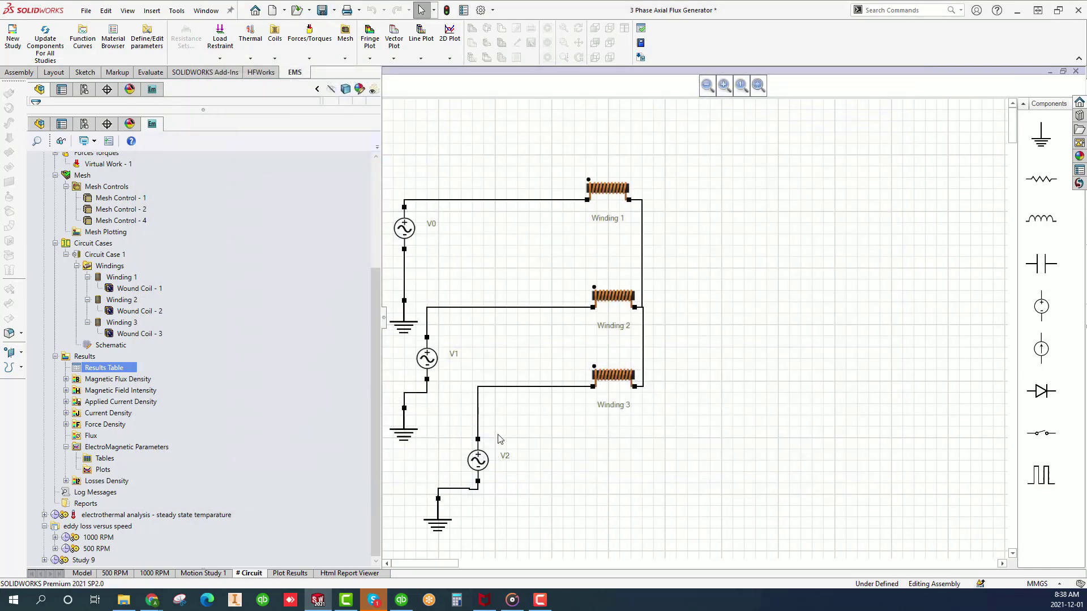
left_click(55, 175)
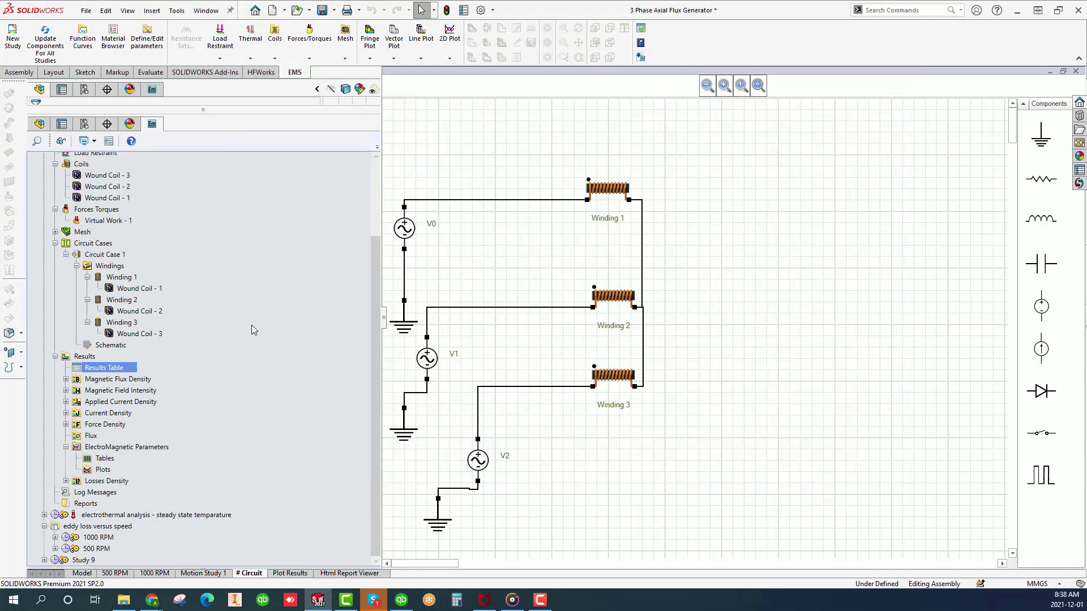
scroll(251, 329, "up", 3)
left_click(44, 227)
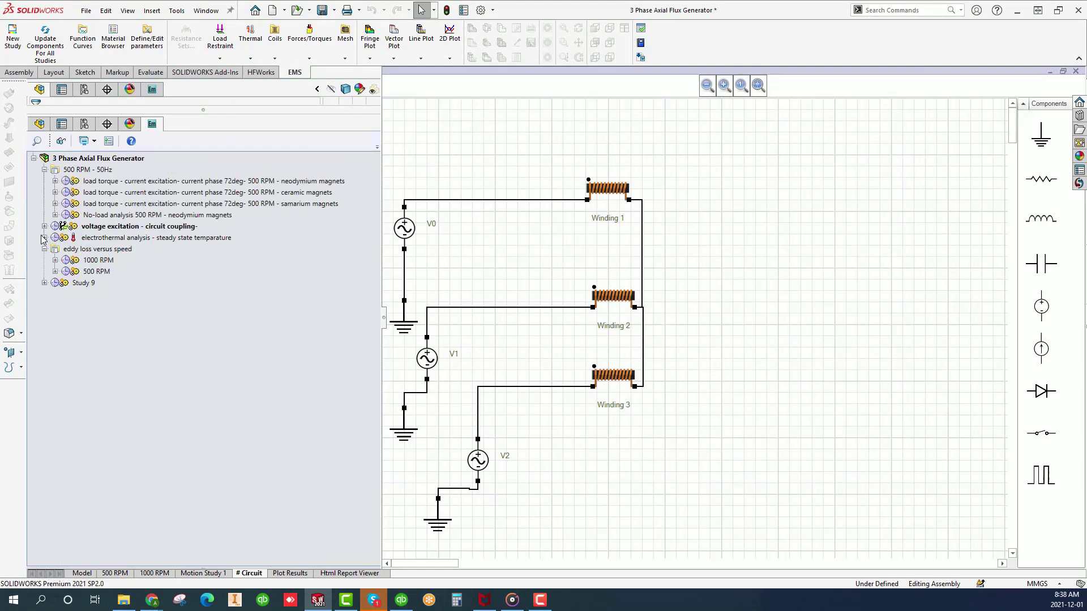
left_click(44, 238)
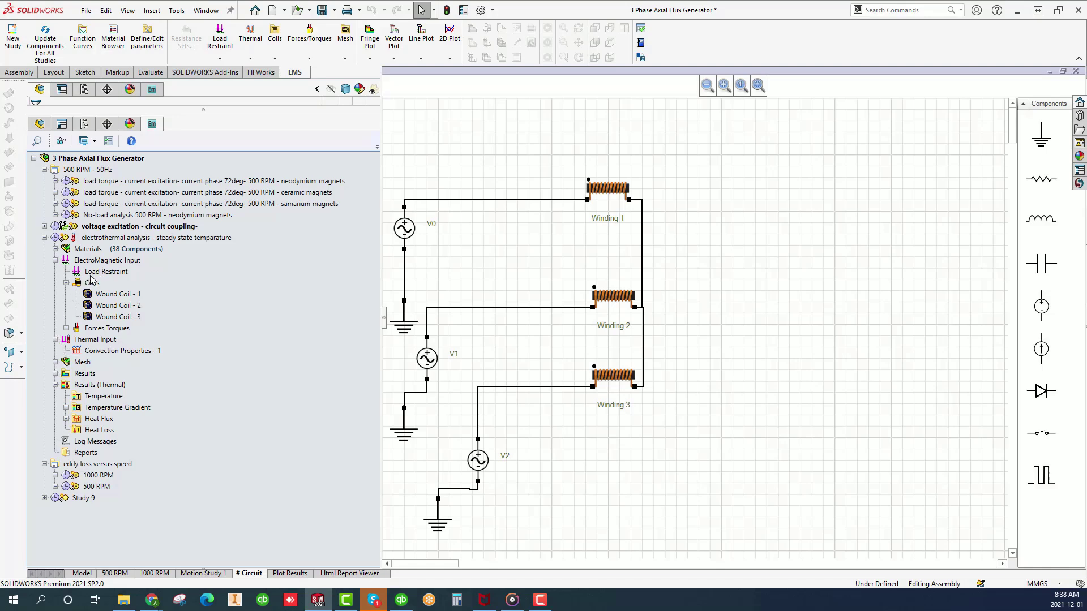
left_click(100, 332)
left_click(97, 351)
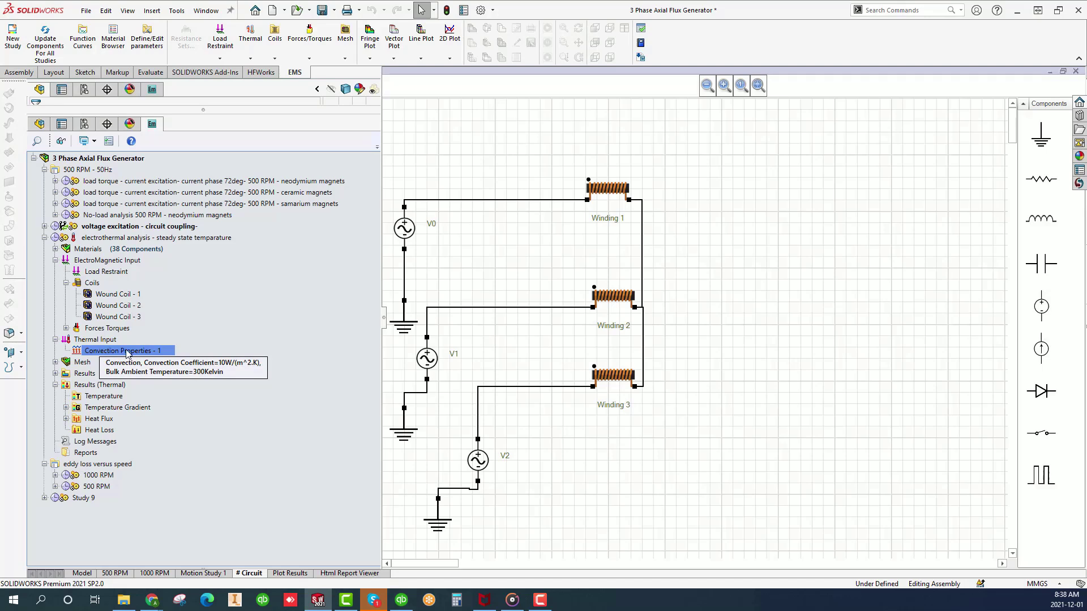
left_click(67, 365)
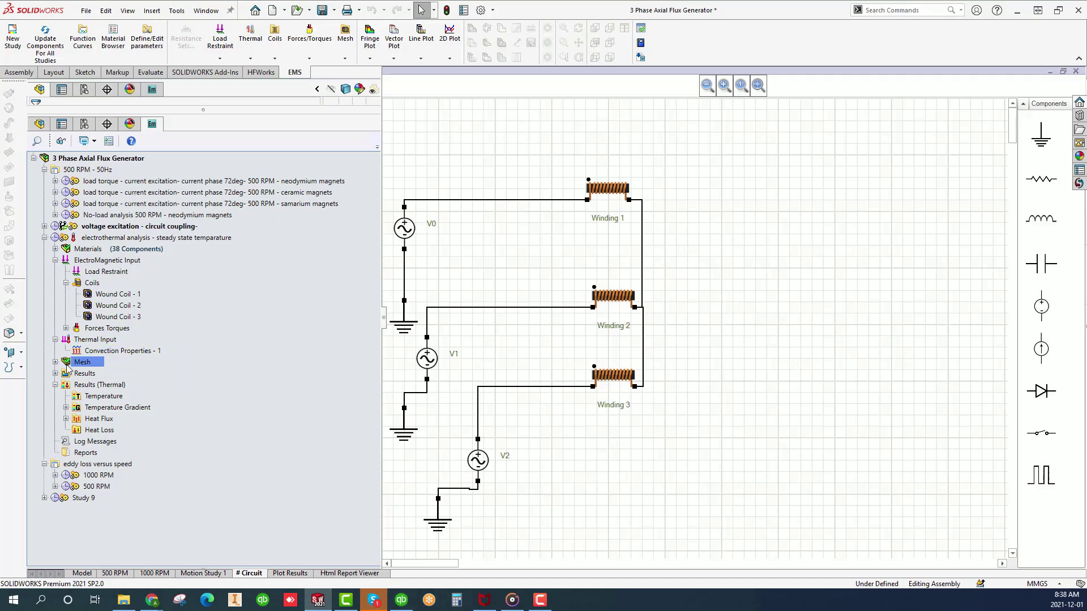
- Display Magnetic Flux Density - 1, then Magnetic Field Intensity - 1, peaking near 8.15e+05 A/m
left_click(55, 373)
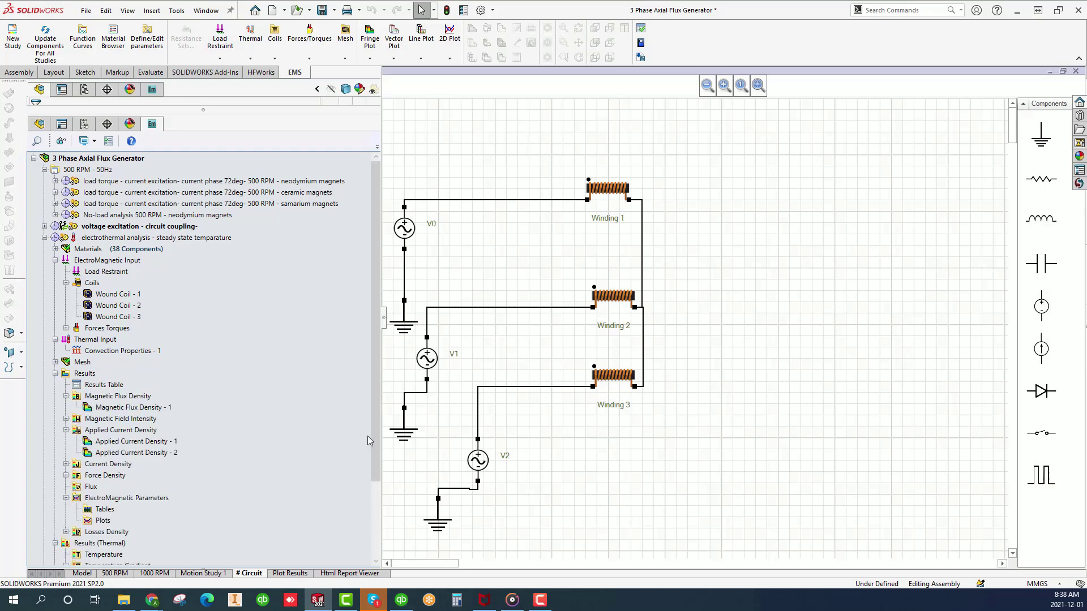
scroll(368, 441, "down", 3)
left_click(102, 291)
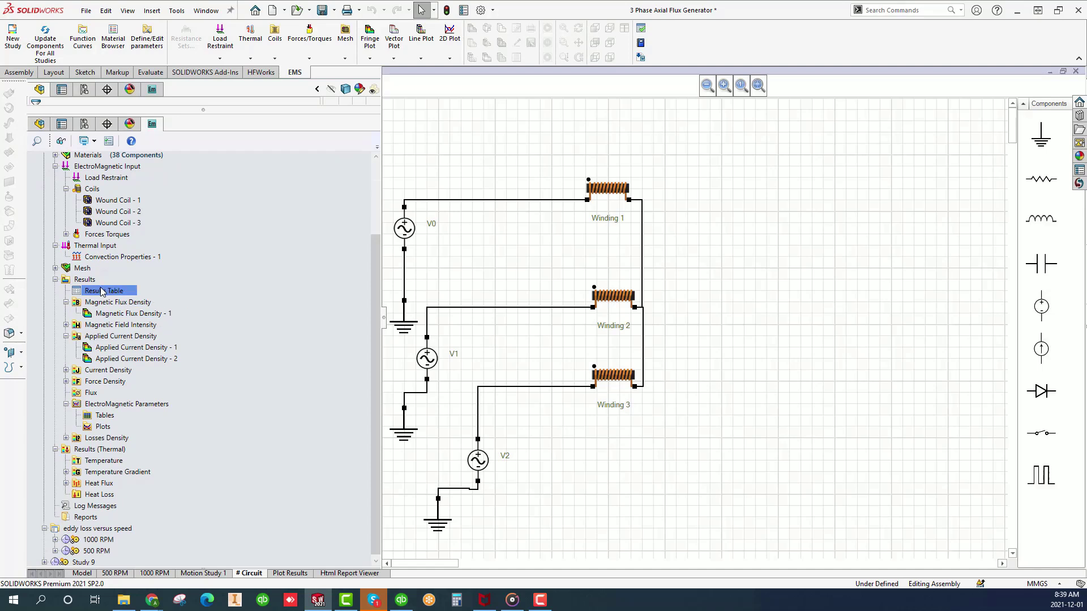
left_click(98, 315)
double_click(87, 315)
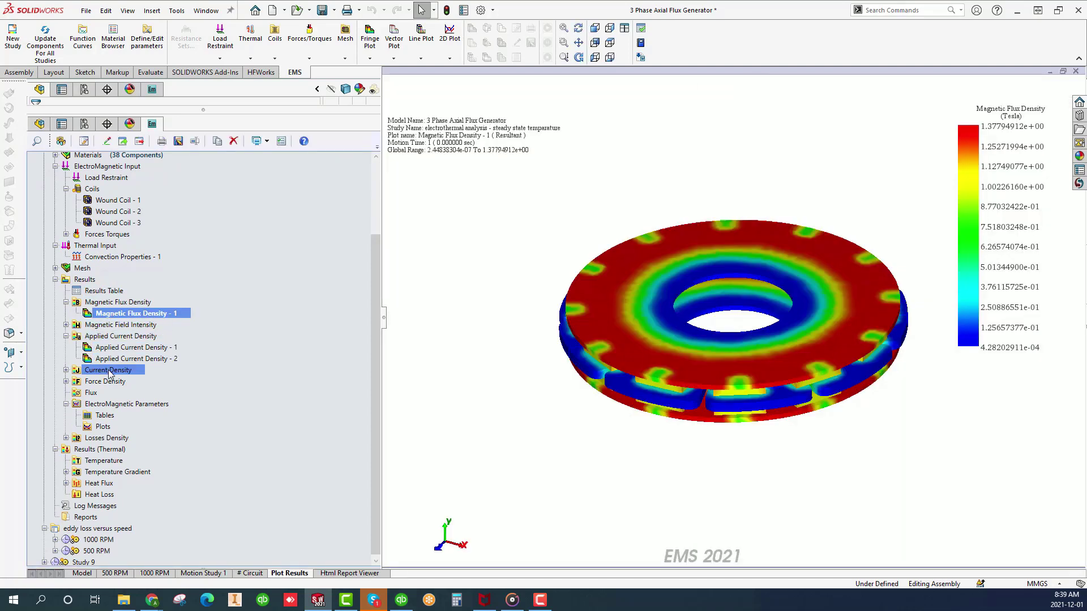
left_click(65, 325)
double_click(87, 337)
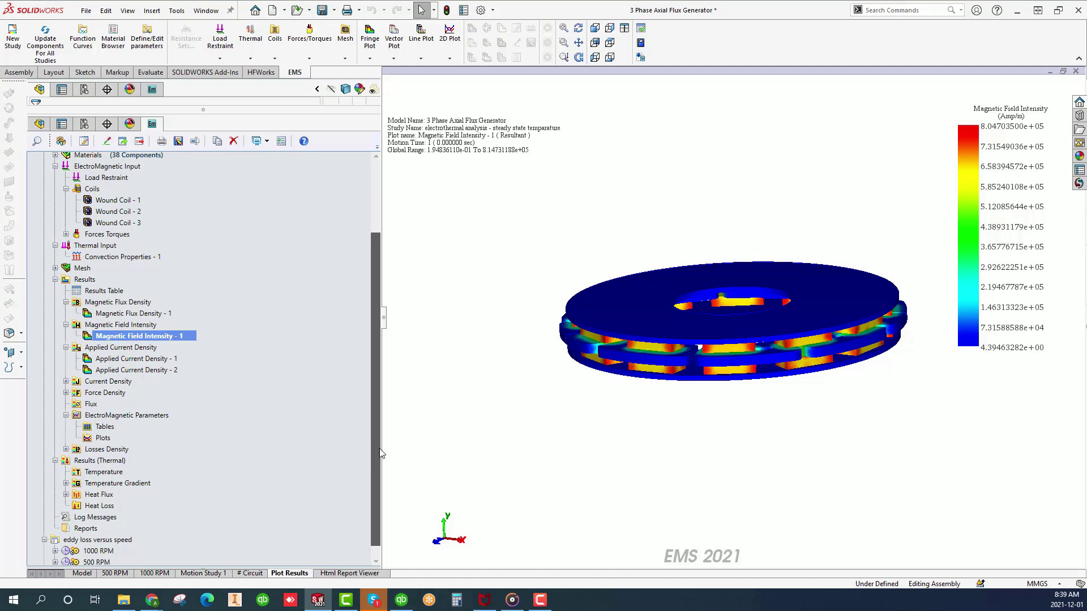
scroll(376, 439, "down", 1)
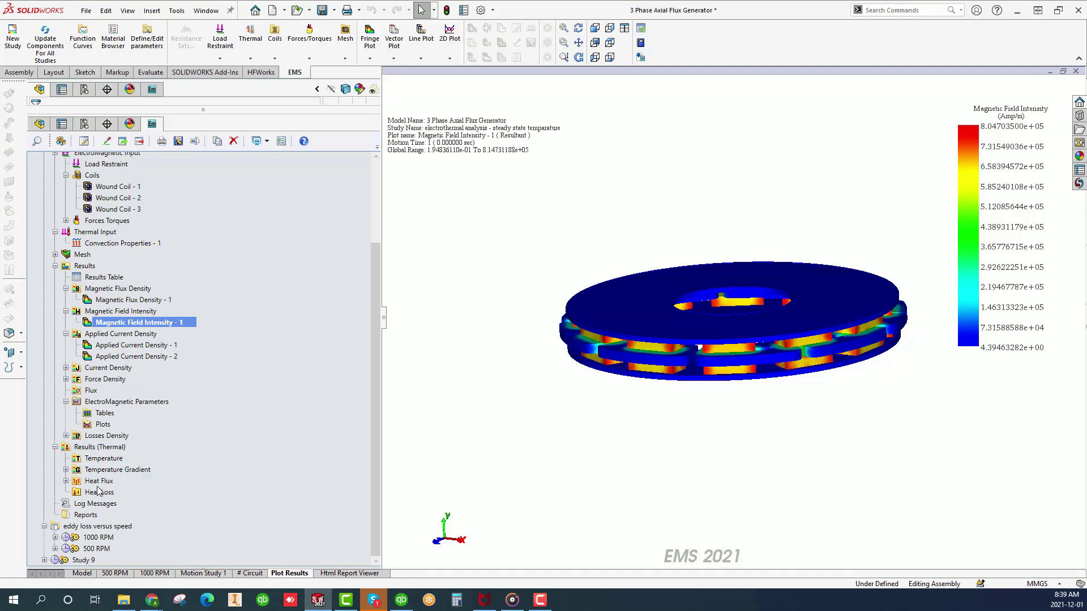
- Show the temperature result as an unclipped 3D plot and orbit to an edge-on view
right_click(111, 459)
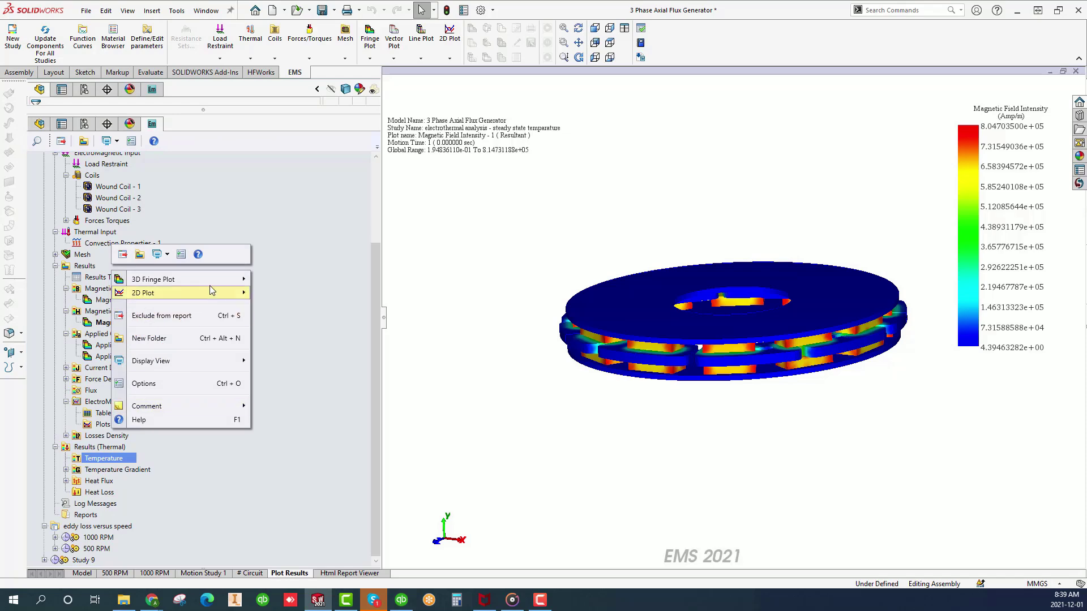
mouse_move(214, 280)
left_click(274, 281)
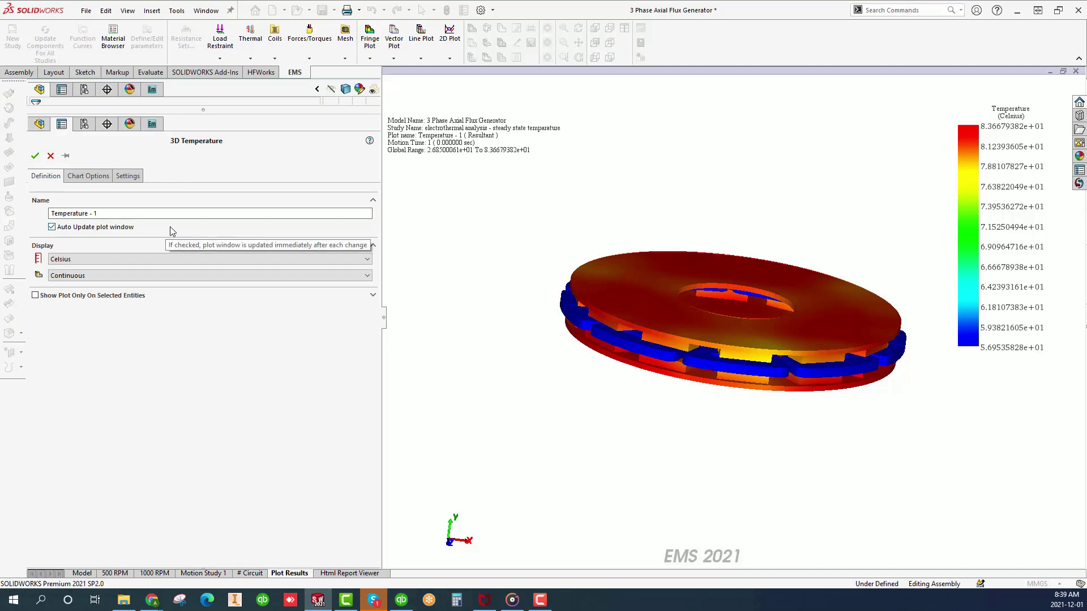
left_click(34, 156)
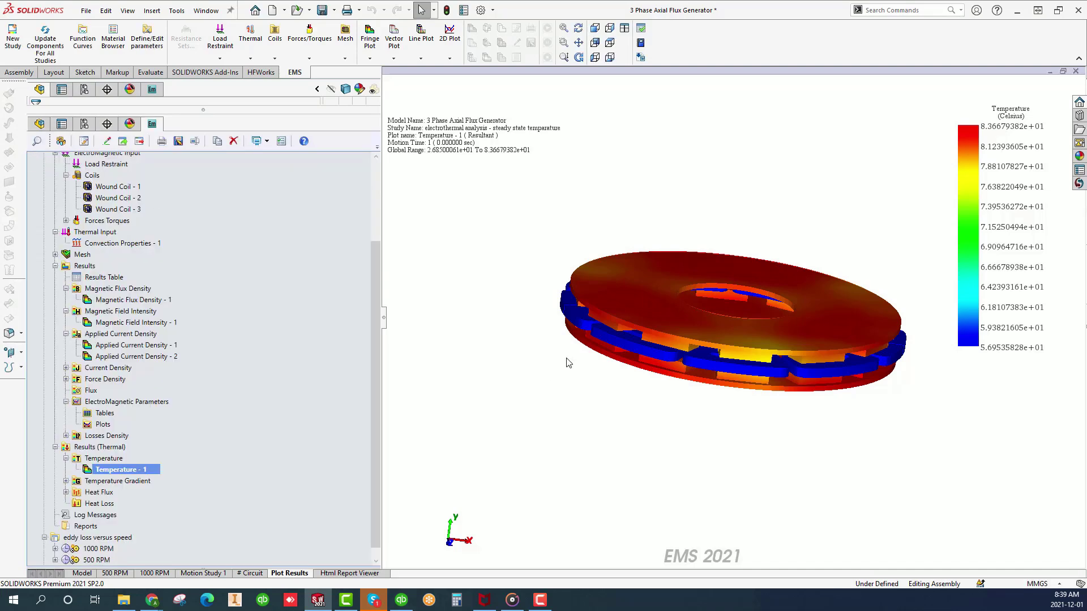
scroll(704, 373, "down", 3)
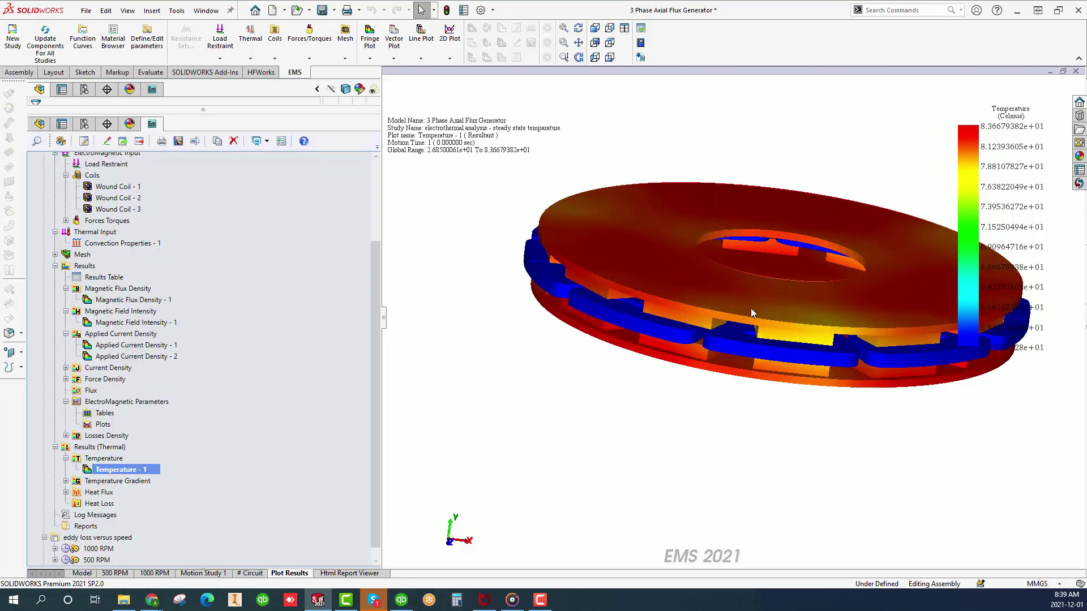
middle_click_drag(651, 334, 583, 273)
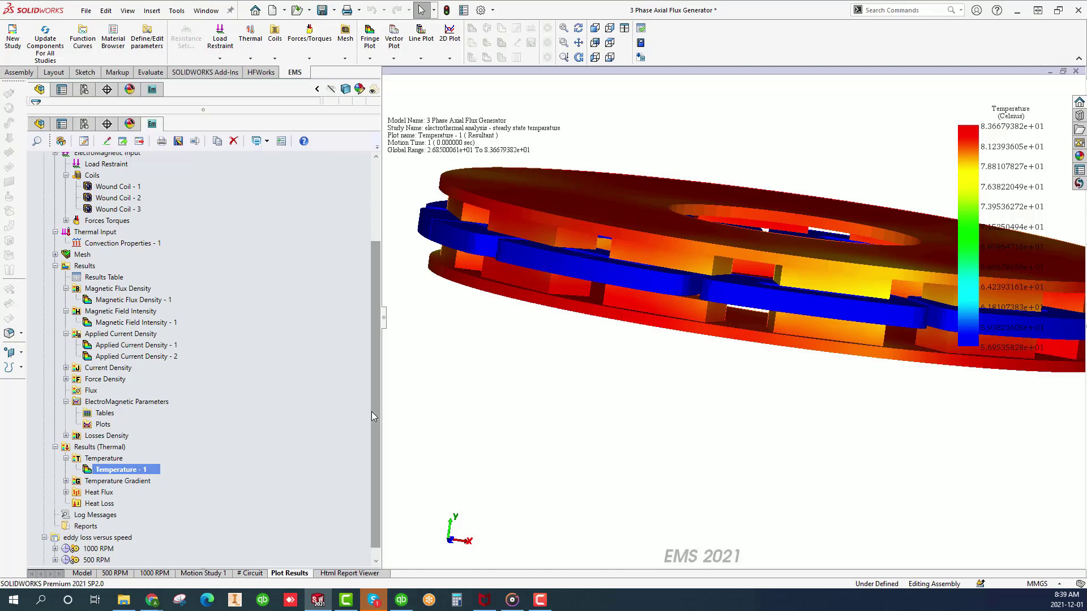
scroll(373, 419, "down", 1)
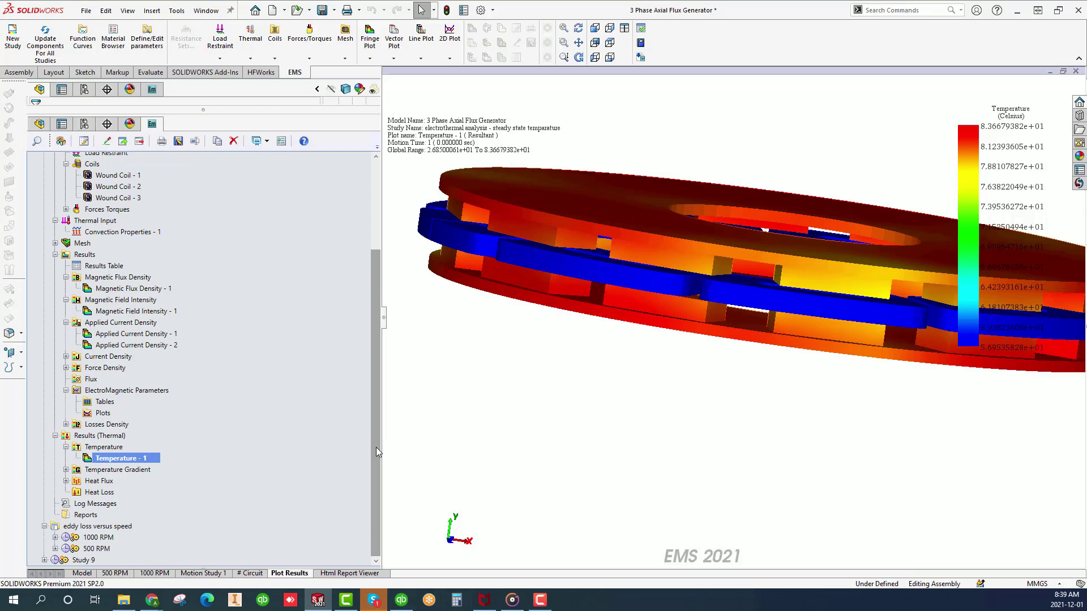
- Display Temperature Gradient - 1, then Heat Flux - 1, peaking near 1.35e+03 W/m²
left_click(66, 470)
double_click(85, 481)
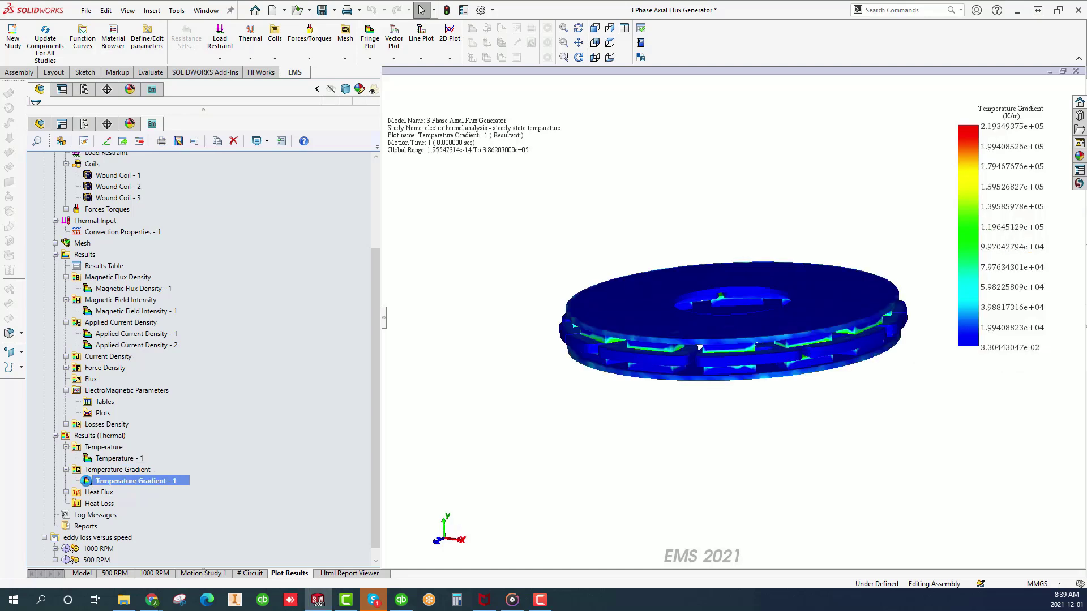
left_click(66, 493)
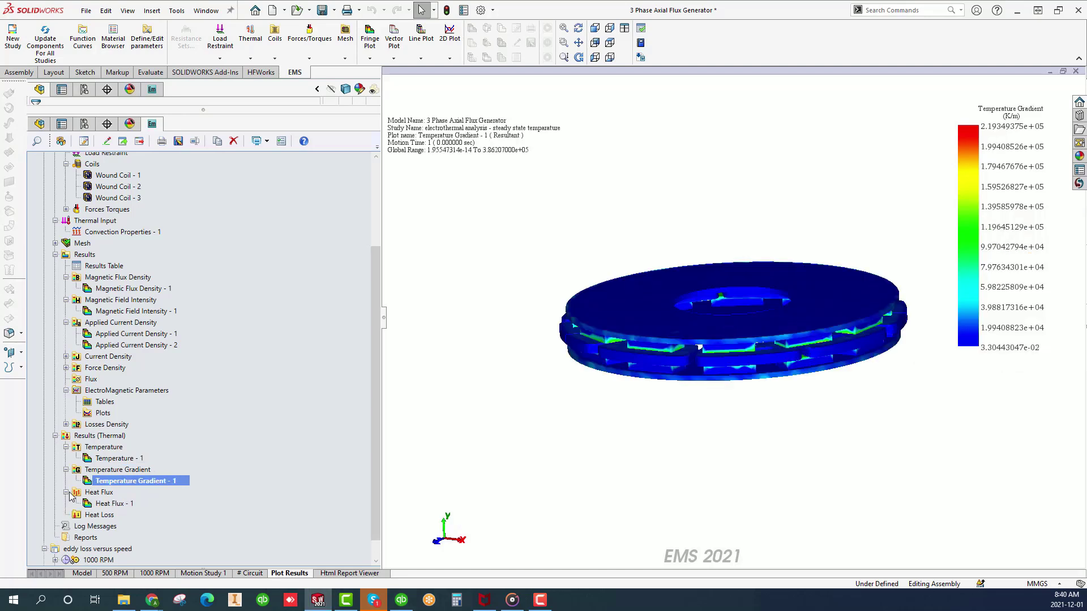
double_click(87, 503)
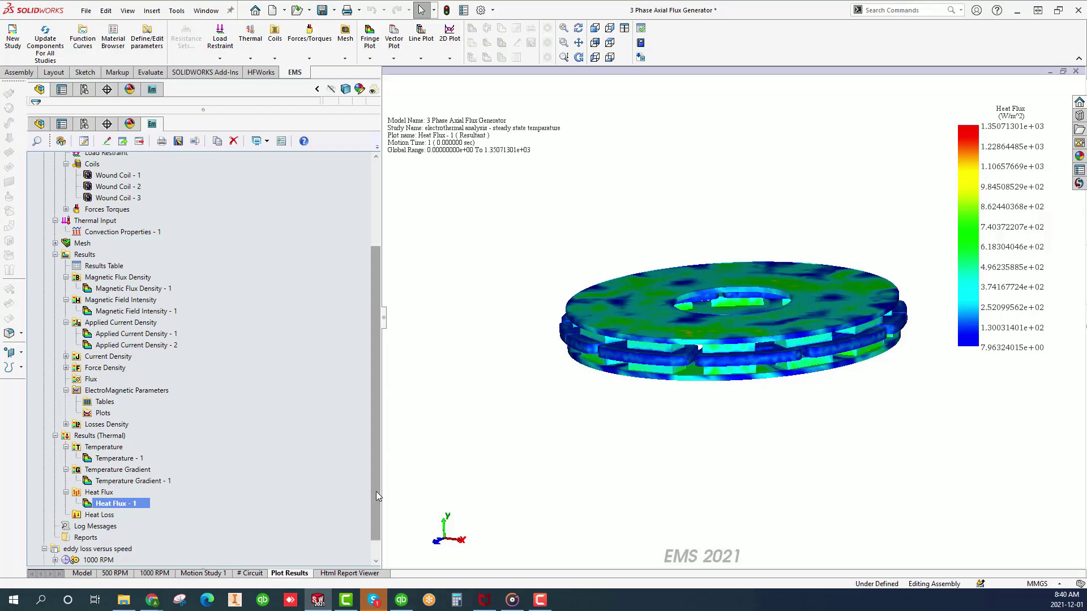
left_click_drag(376, 491, 369, 317)
- Compare the transient magnetic results of the 1000 RPM and 500 RPM studies
left_click(44, 237)
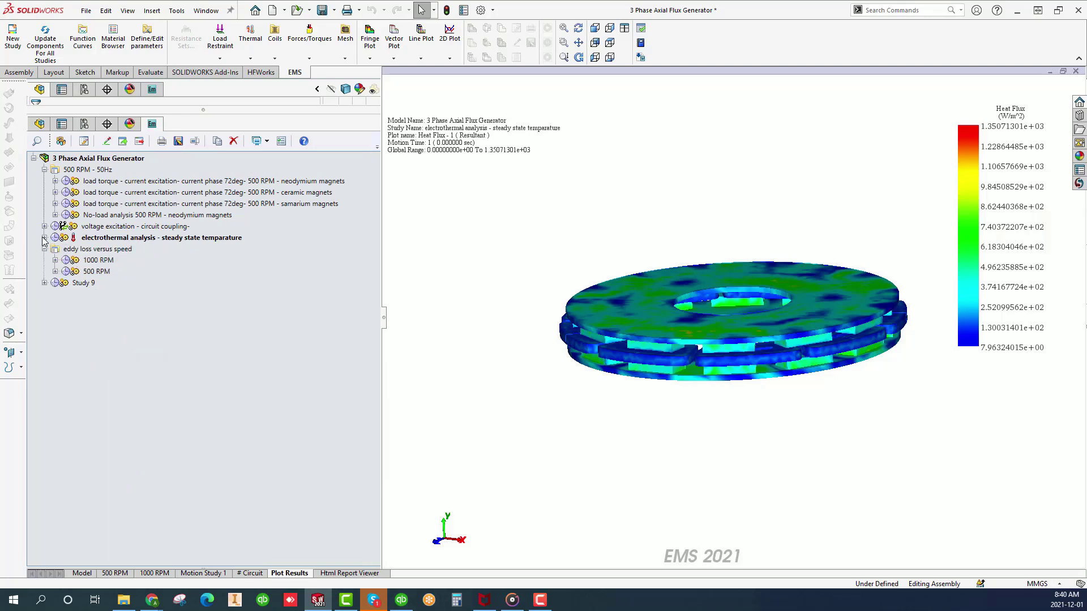
left_click(105, 261)
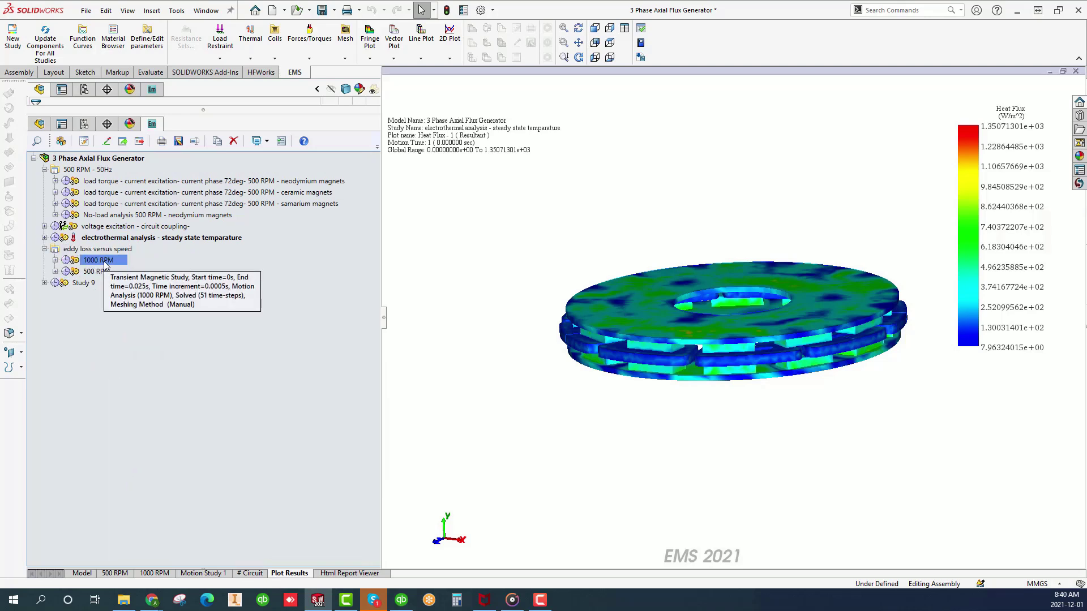
left_click(98, 273, "ctrl")
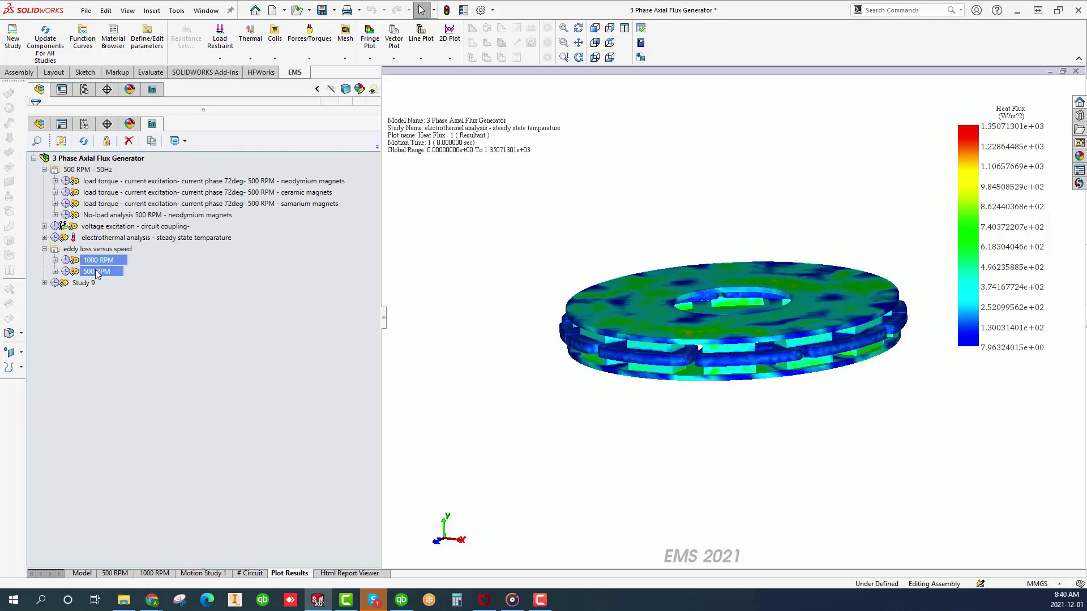
right_click(97, 273)
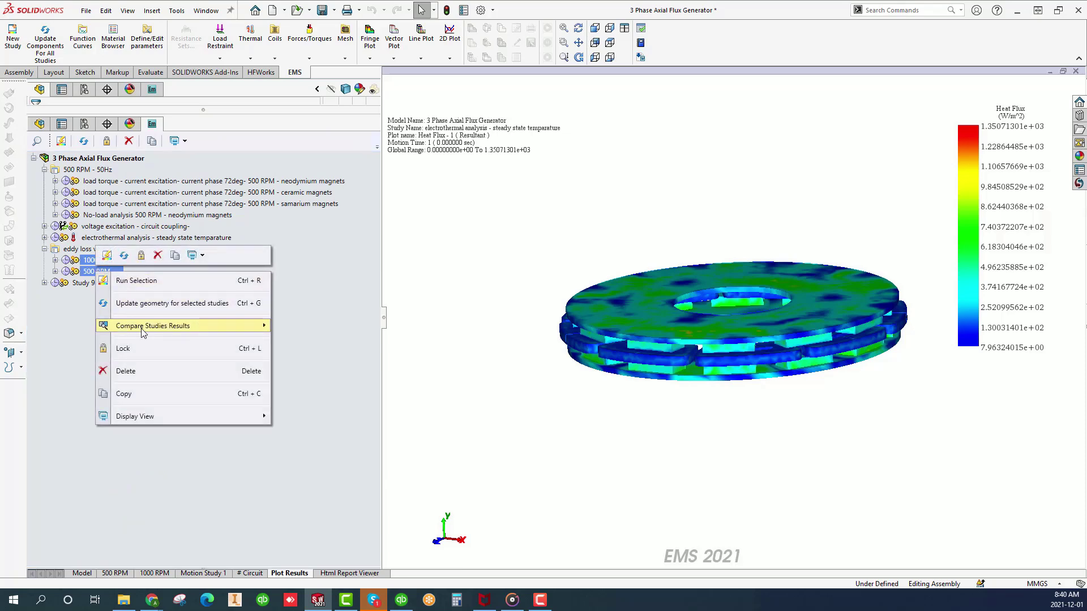
mouse_move(143, 332)
mouse_move(335, 327)
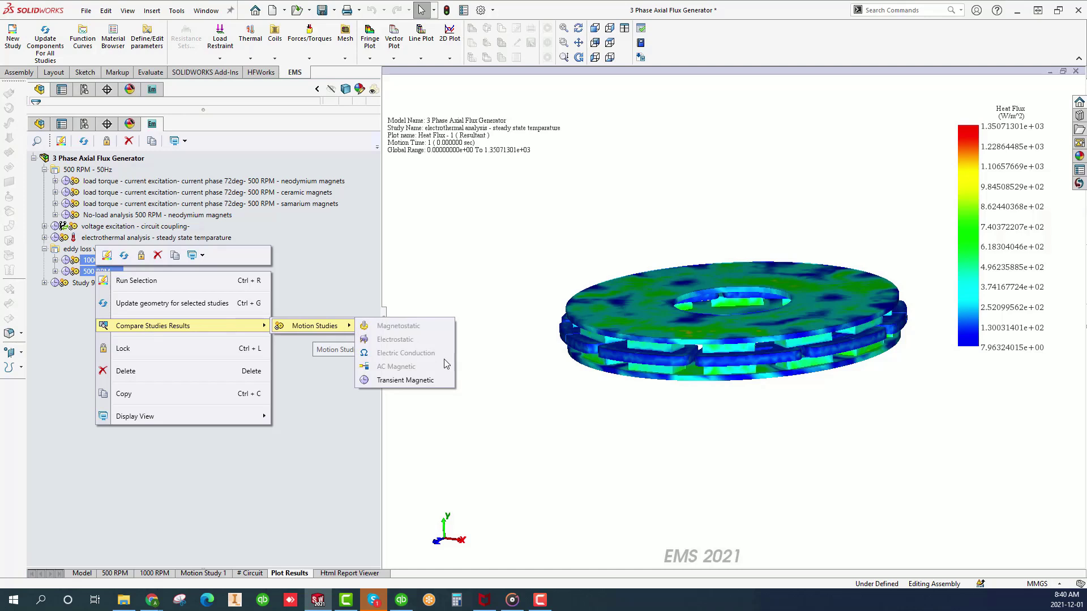
left_click(424, 382)
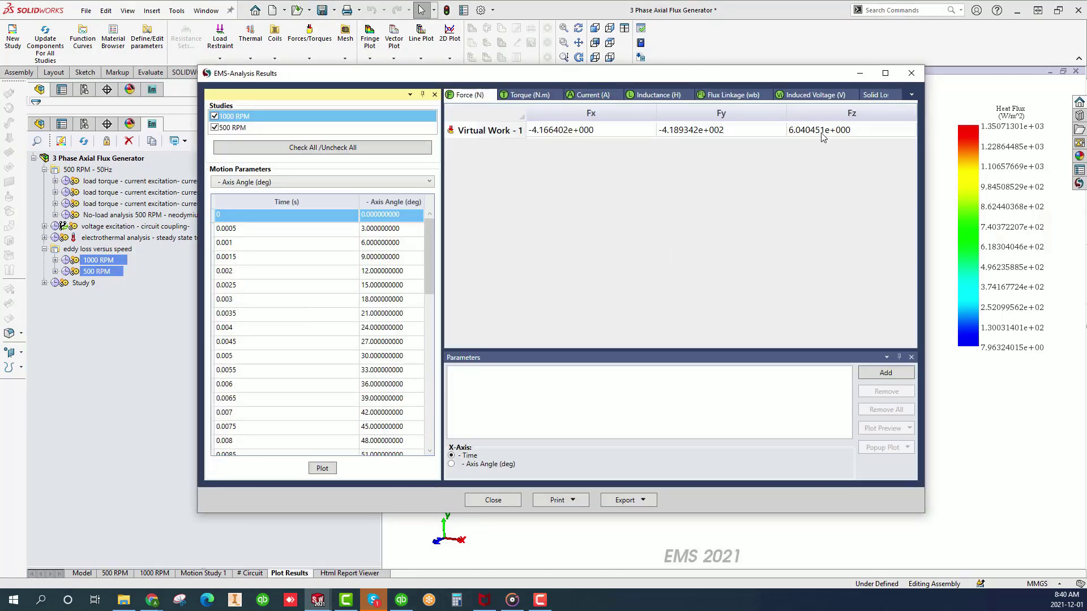
- Chart rotor solid loss over all time steps for both speeds, smoothing the 500 RPM curve
left_click(880, 95)
left_click(824, 131)
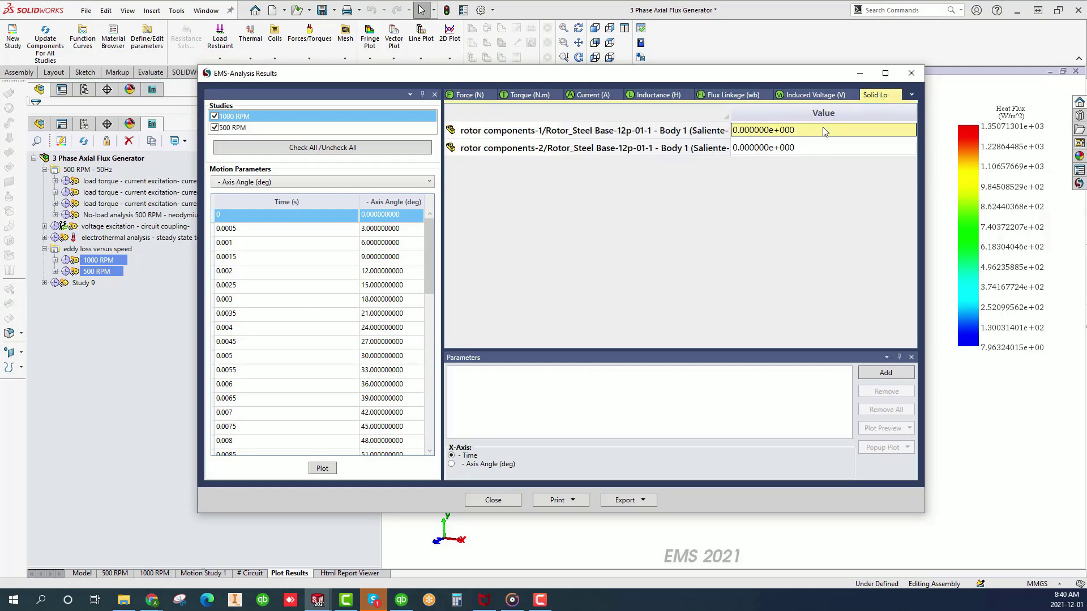
left_click(897, 373)
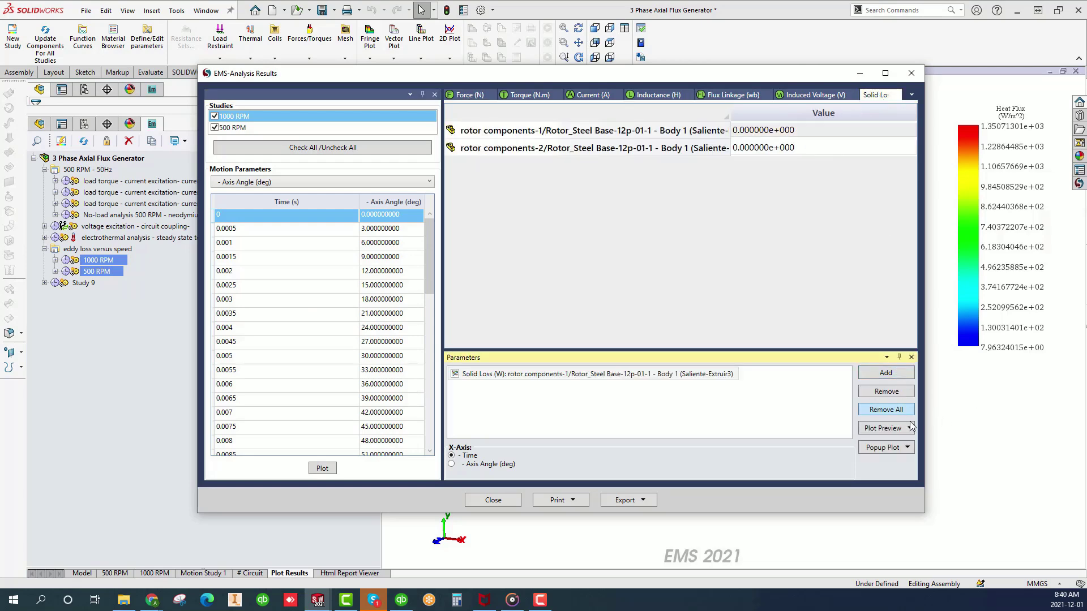
left_click(896, 448)
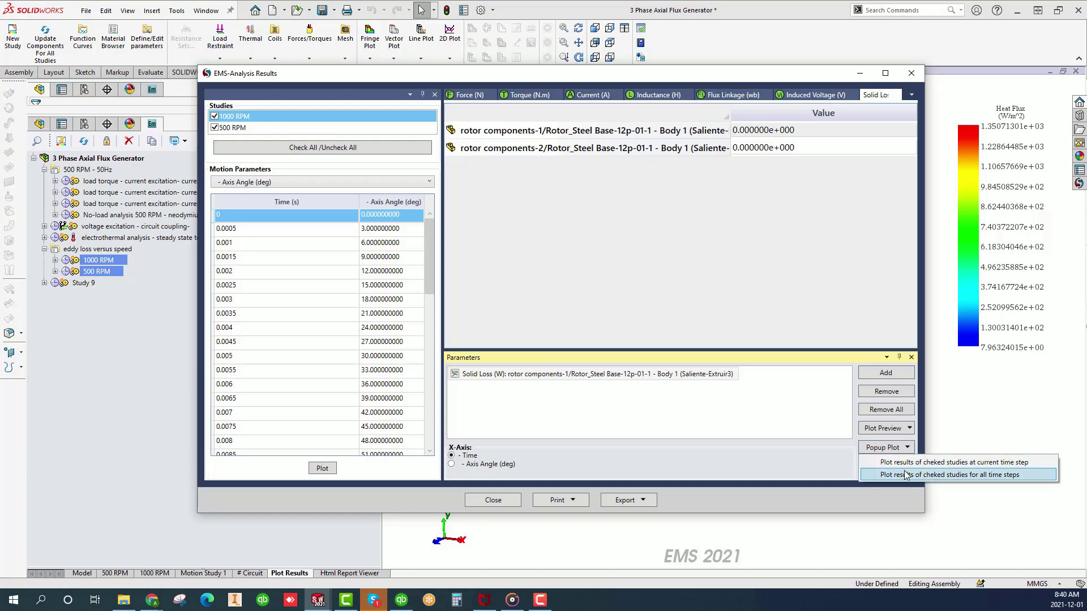
left_click(907, 474)
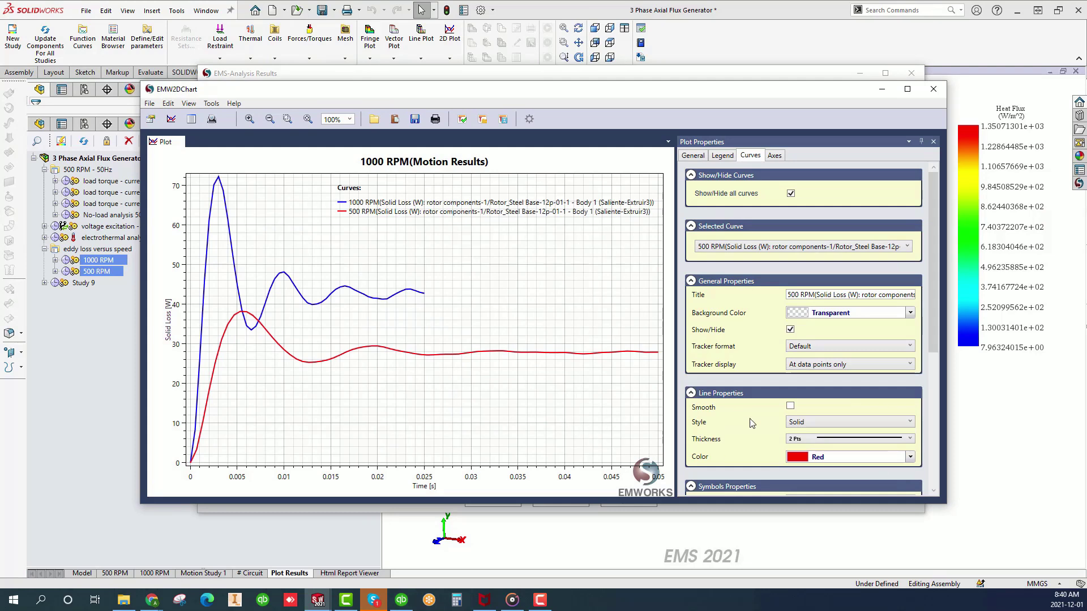
left_click(789, 407)
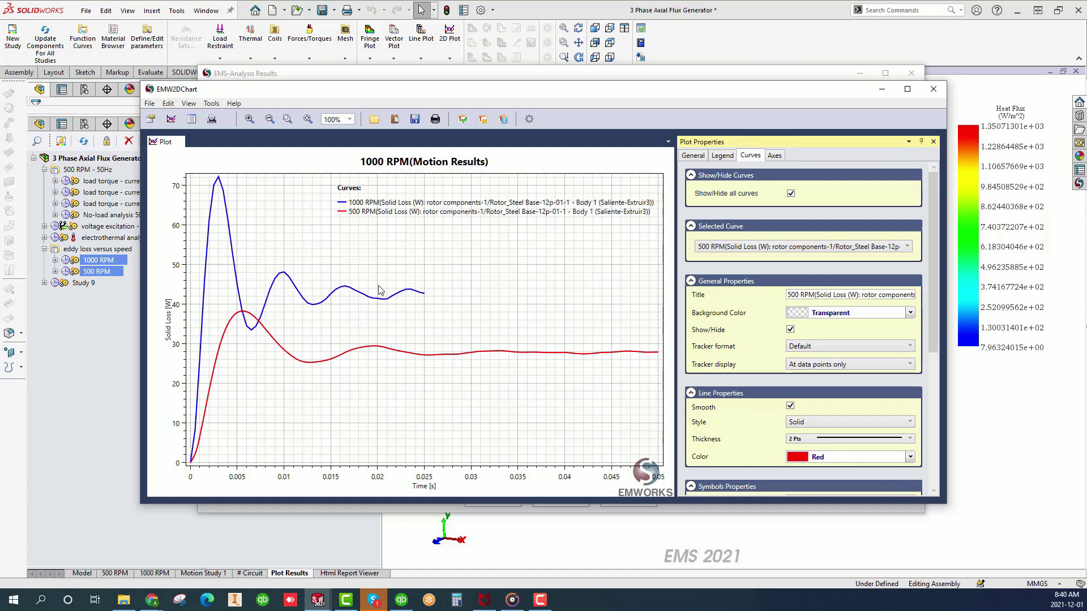
left_click_drag(403, 217, 312, 224)
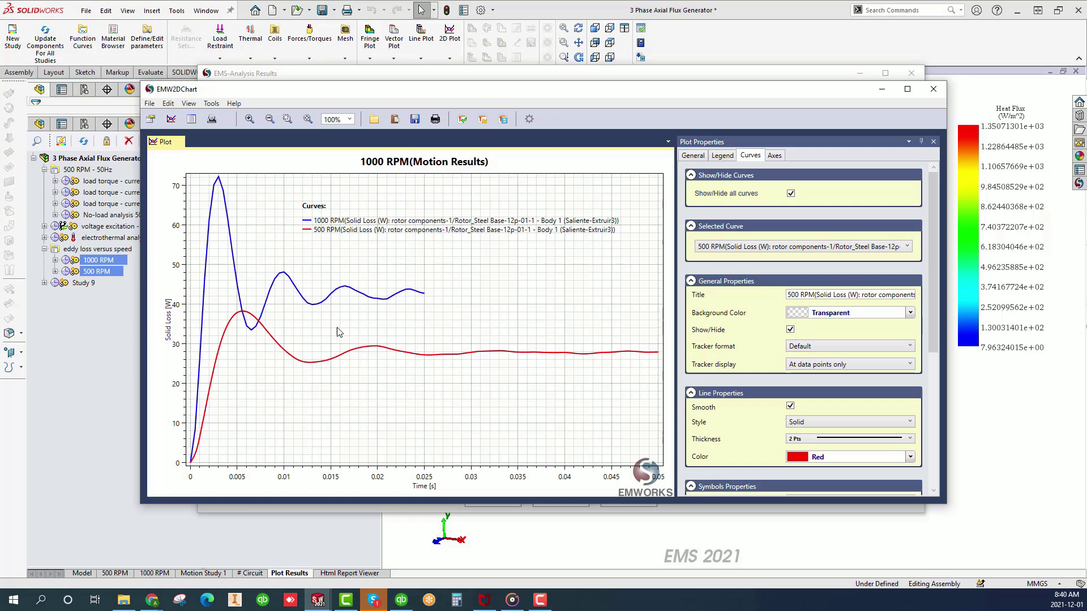
- Chart Wound Coil - 1 induced voltage at 1000 and 500 RPM over all time steps, then close everything
left_click(933, 93)
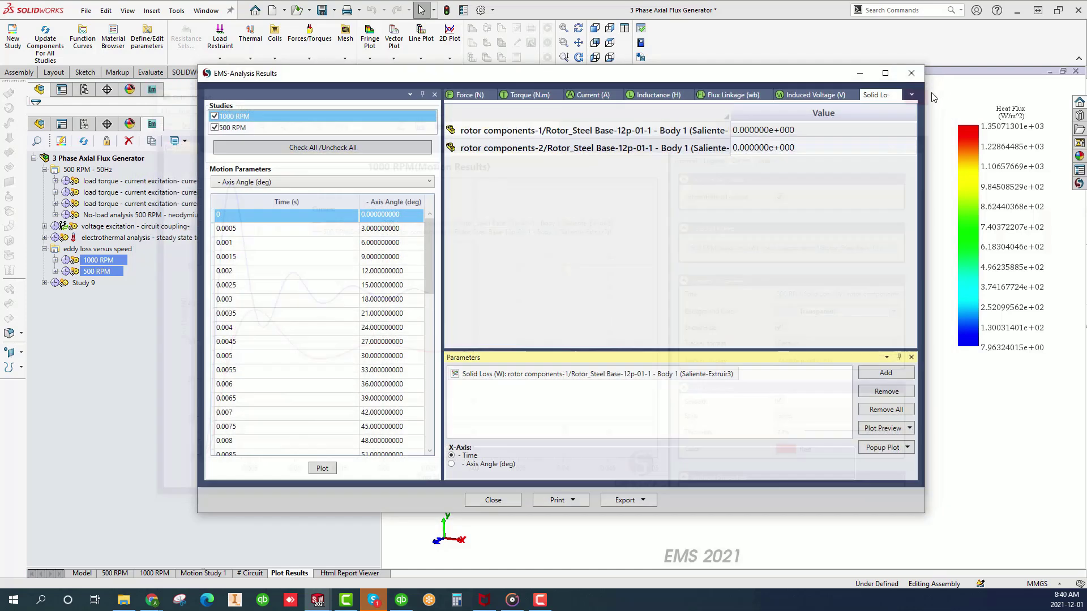
left_click(718, 97)
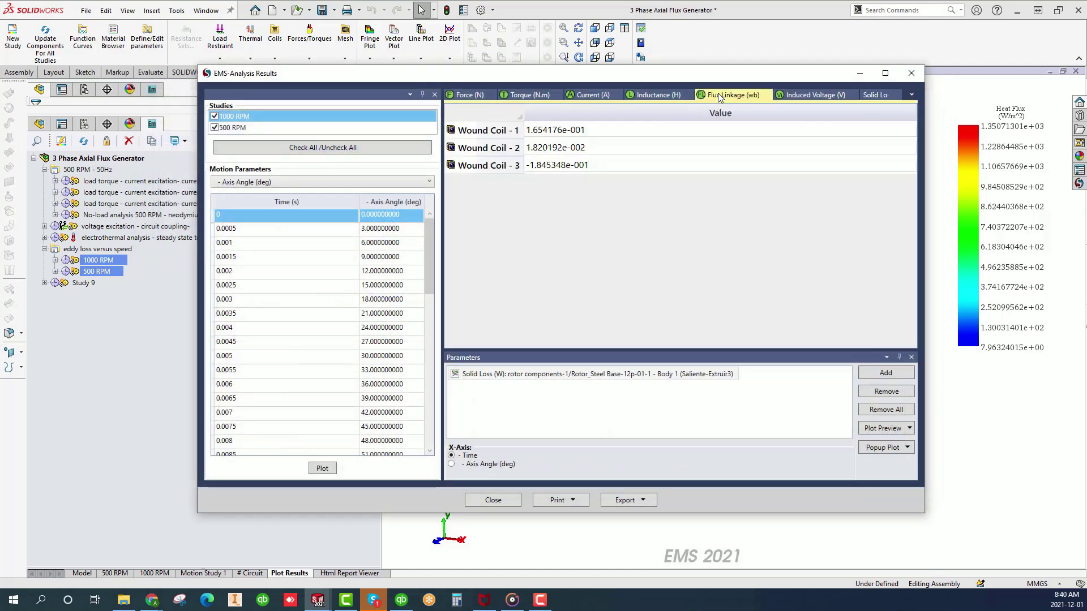
left_click(803, 95)
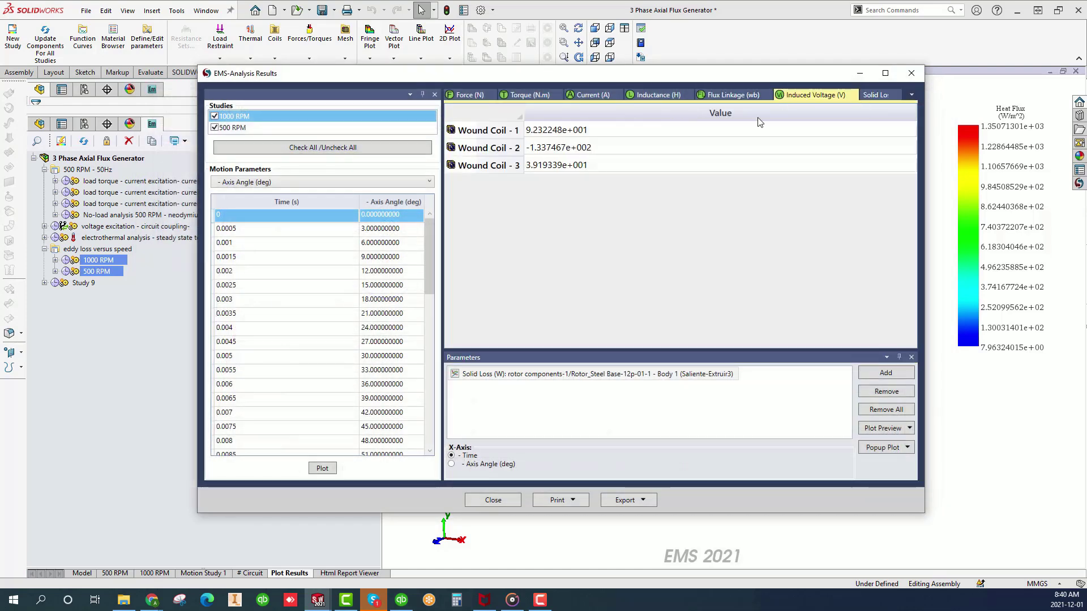
left_click(879, 393)
left_click(892, 448)
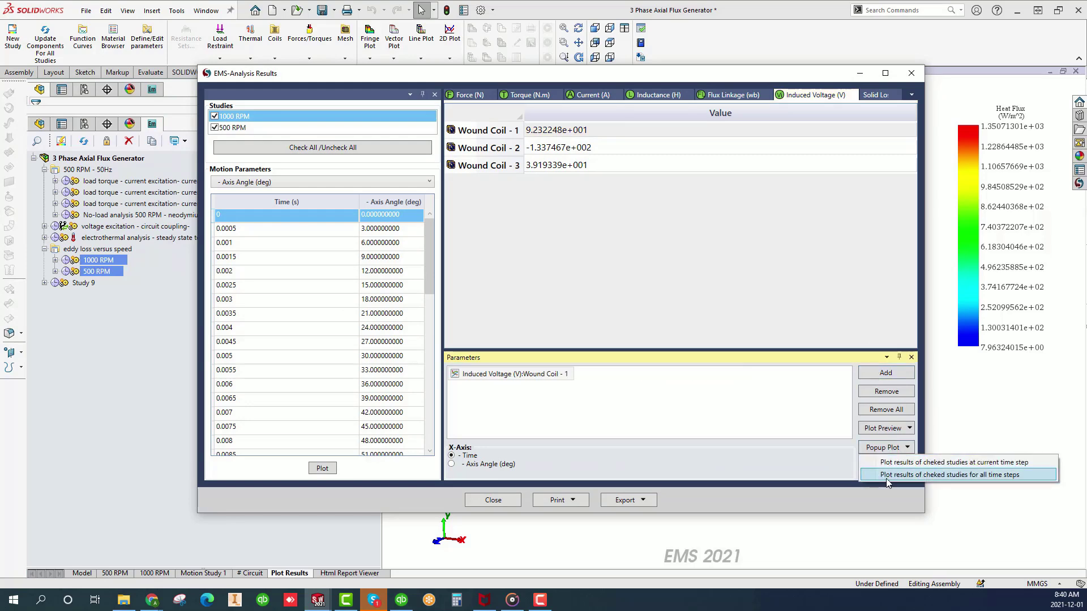
left_click(886, 476)
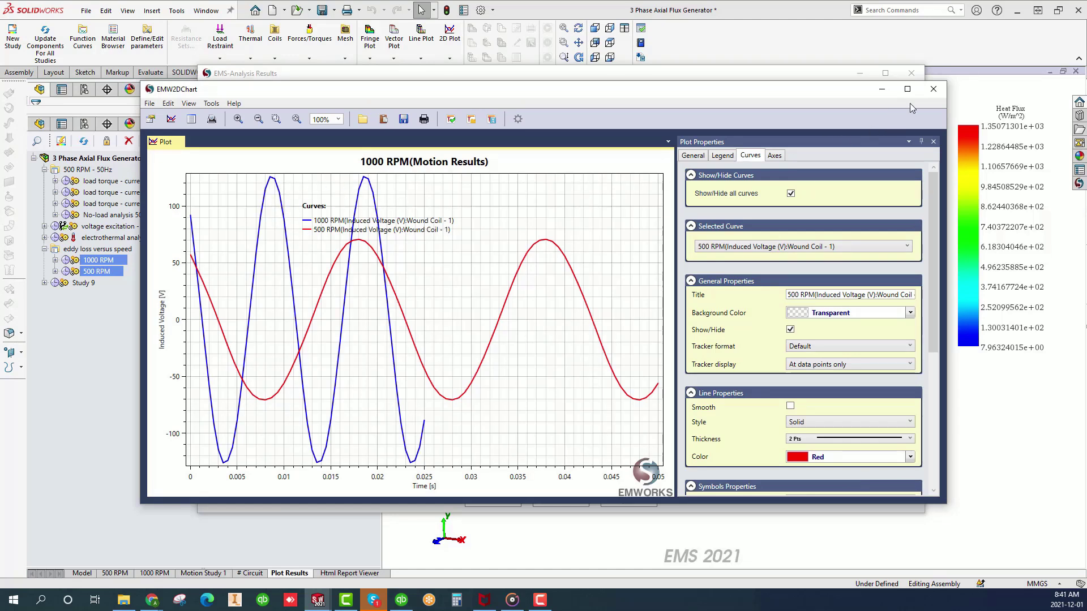
left_click(933, 90)
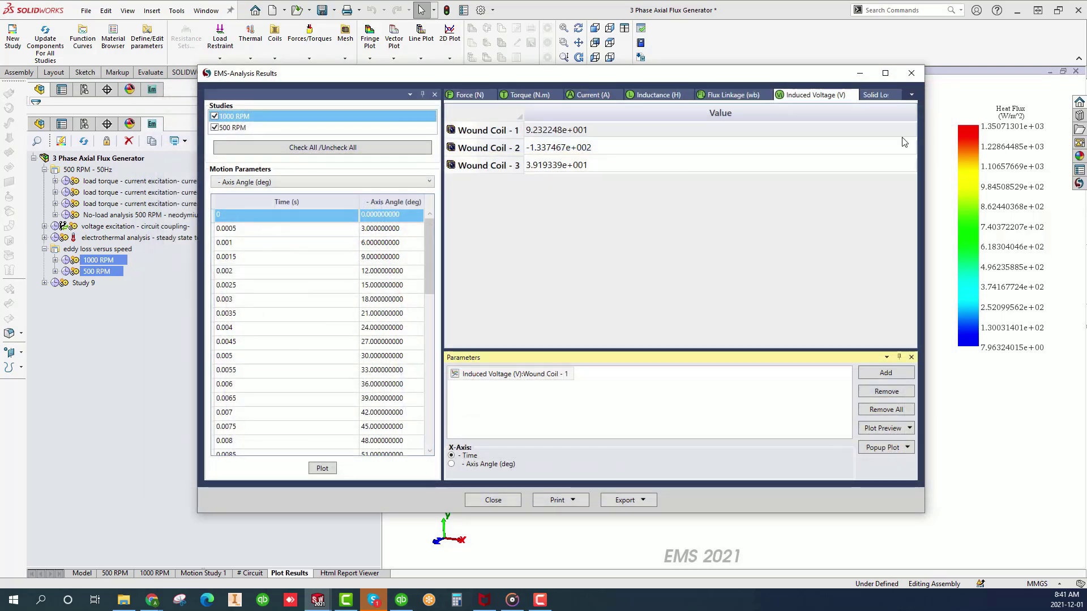
left_click(491, 501)
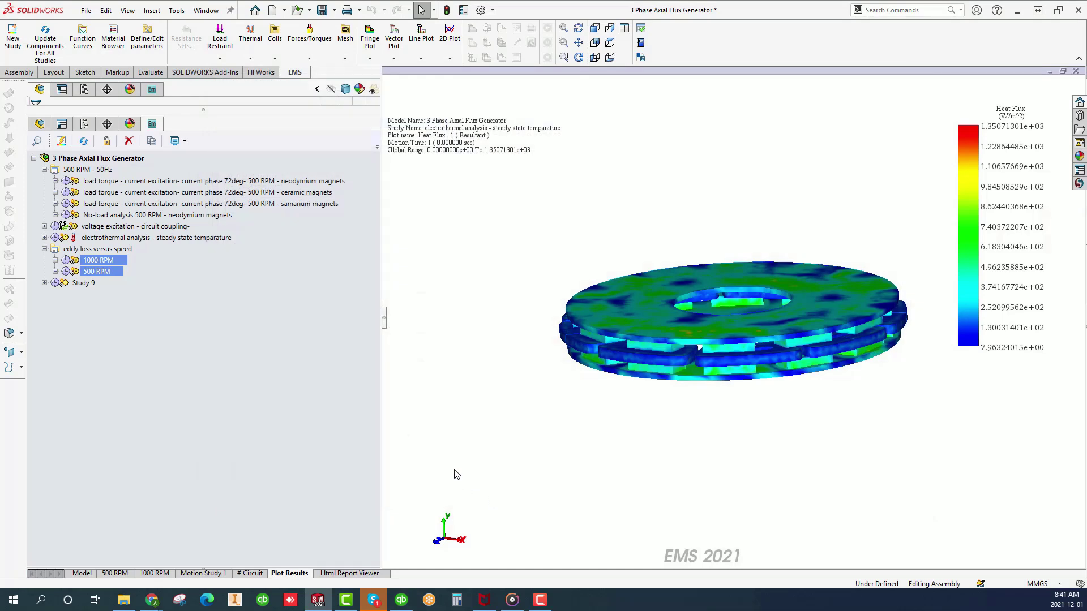
- Display the 1000 RPM study's Current Density - 1 plot, peaking near 9.98e+07 A/m²
left_click(56, 260)
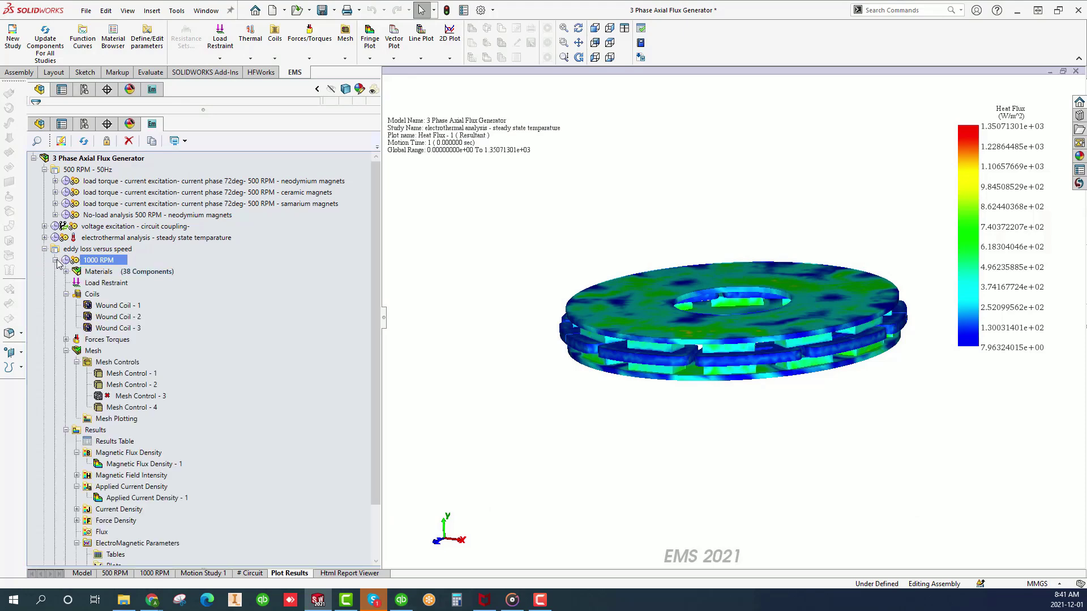
left_click(55, 260)
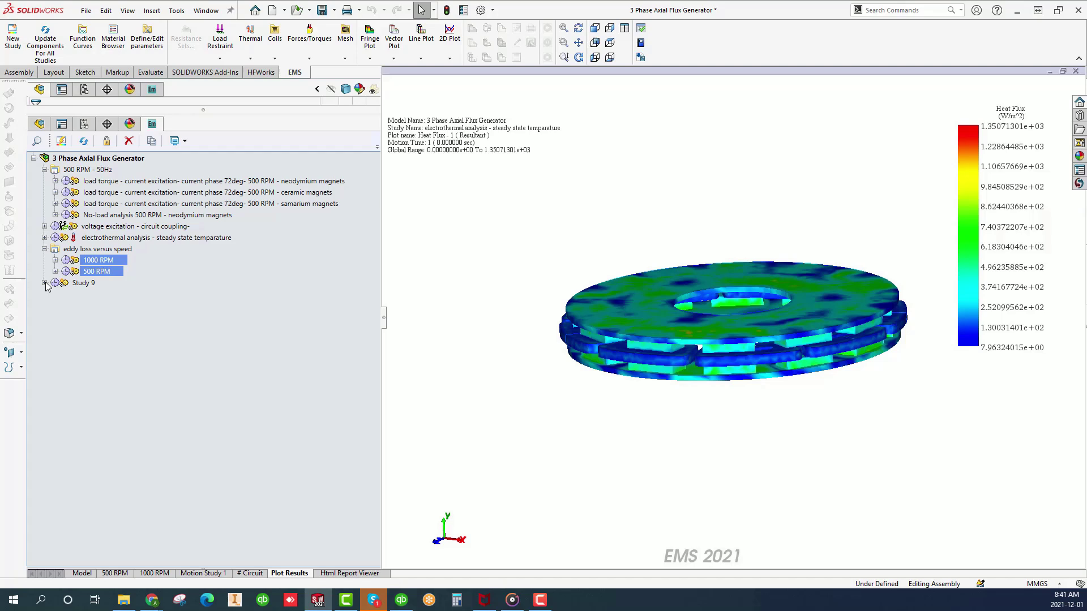
left_click(56, 261)
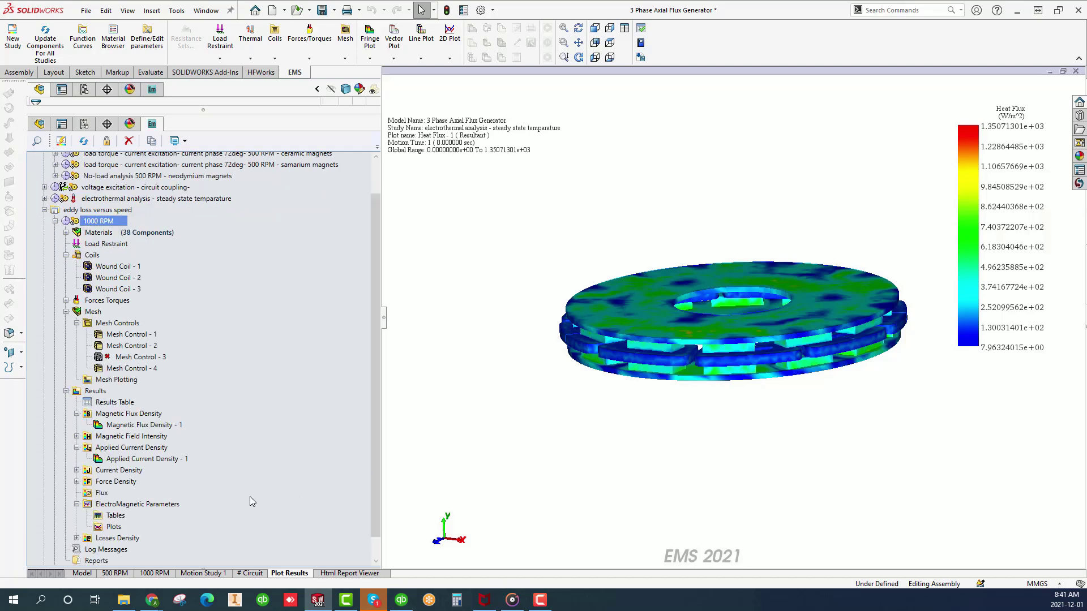
left_click(77, 470)
double_click(94, 481)
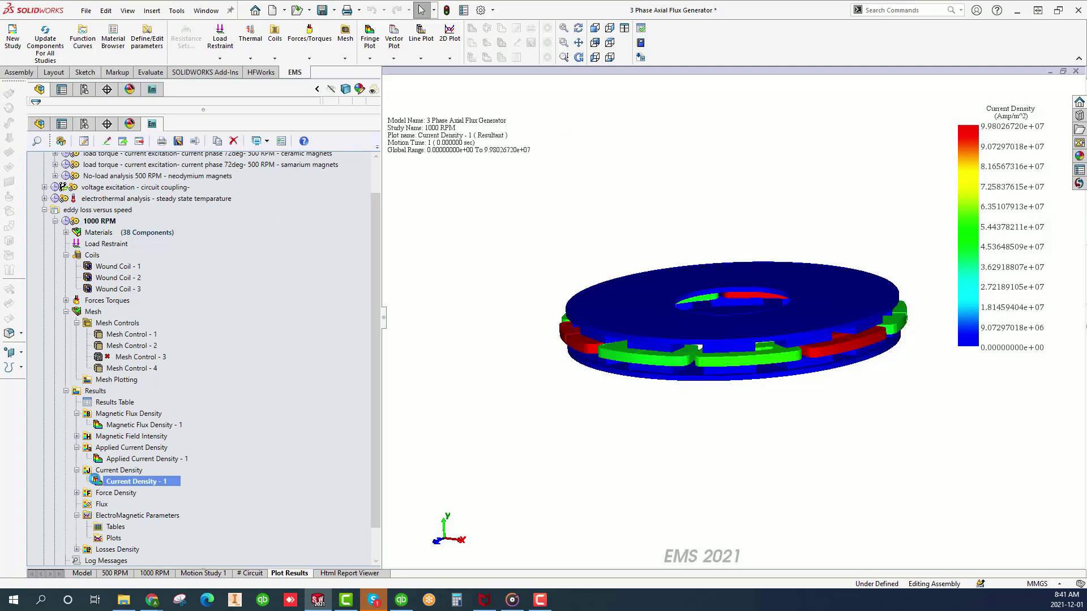